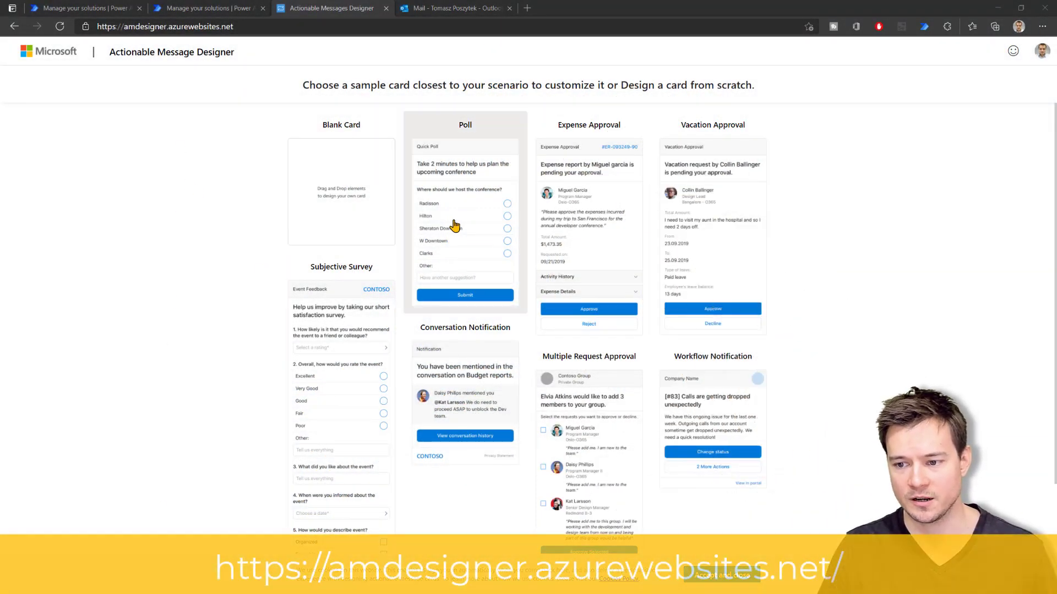
Send the Quick Poll sample as a test card and open the resulting test email in Outlook
left_click(454, 225)
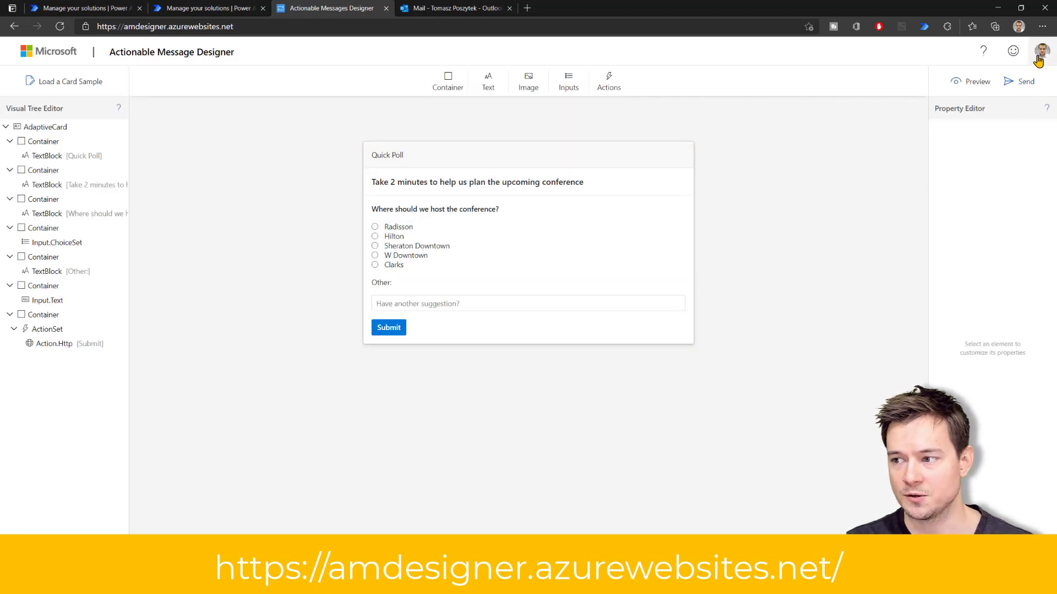
left_click(1023, 82)
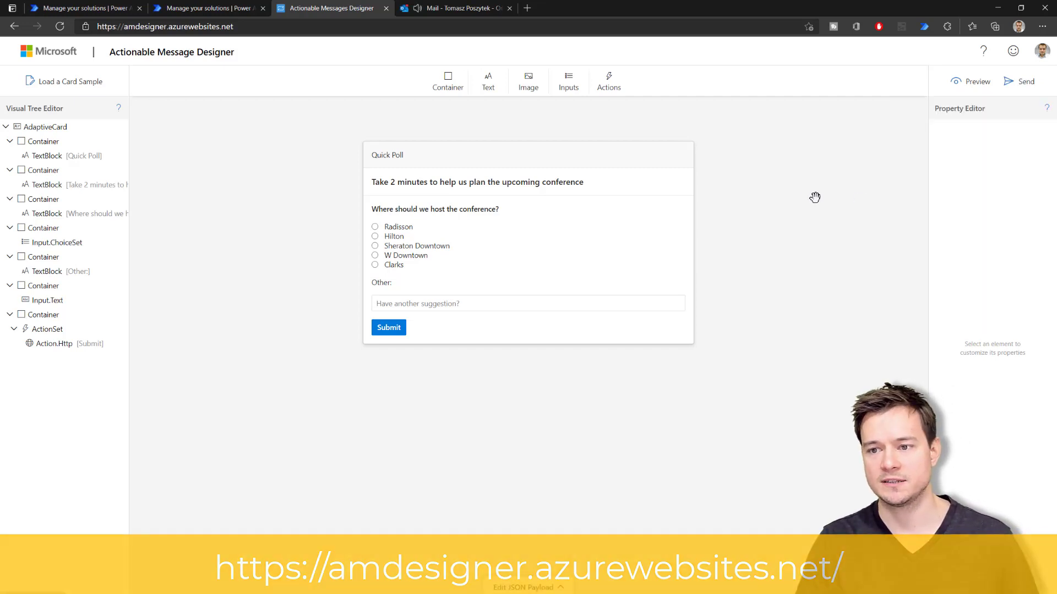
left_click(452, 12)
left_click(217, 147)
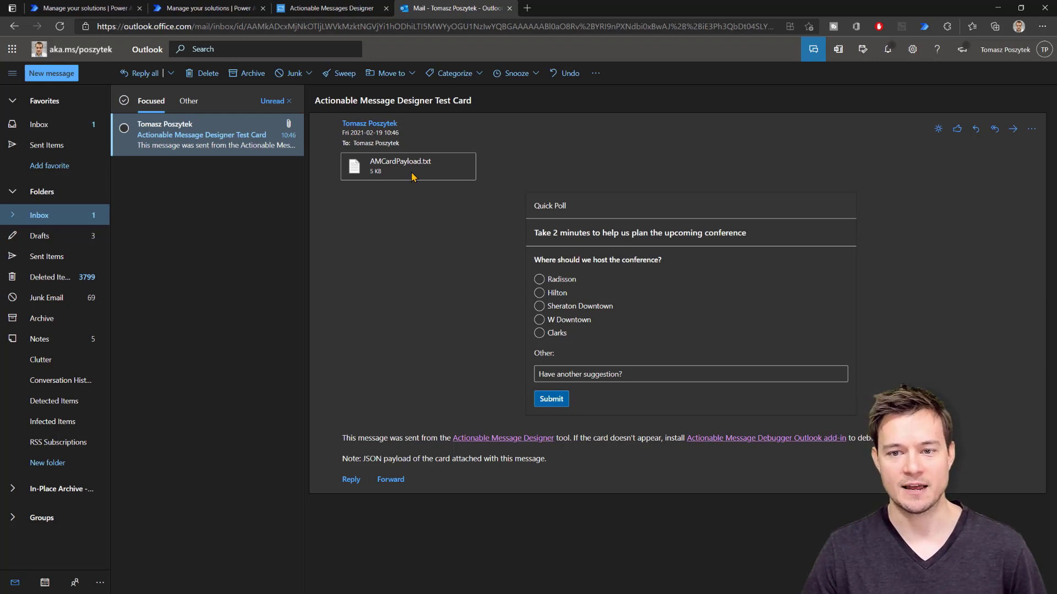
Open the Actionable Email Developer Dashboard in a new tab via the 'action' address suggestion
mouse_move(403, 160)
key("ctrl+t")
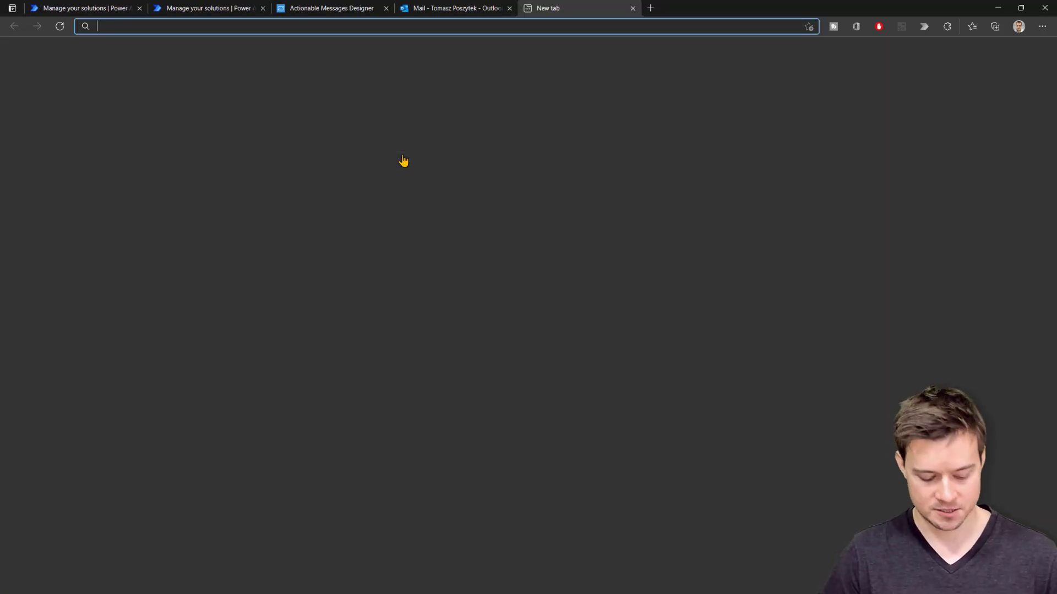
type("actionable messages designer")
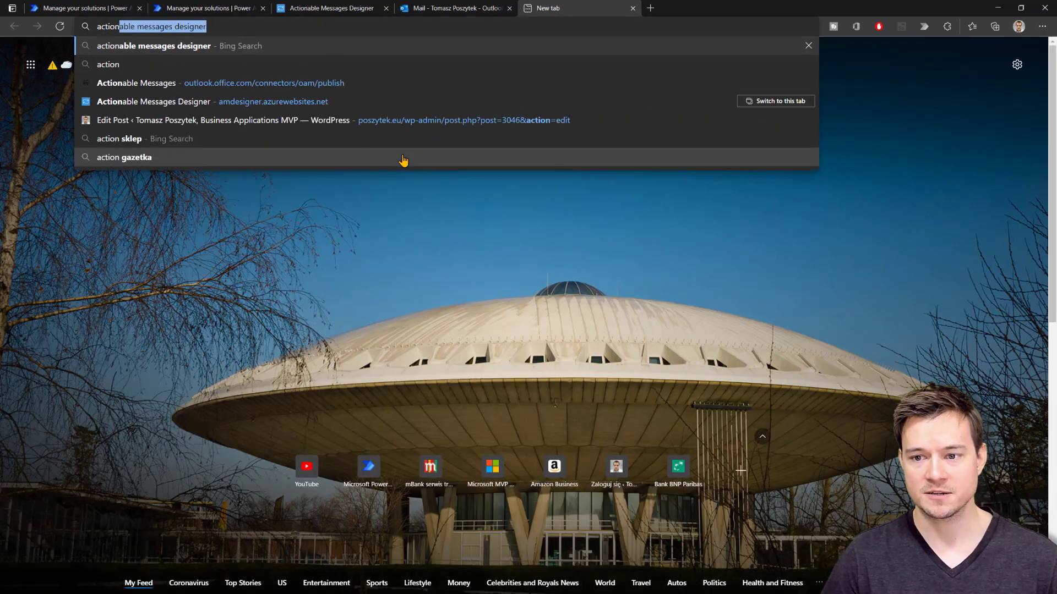
key("Down")
key("Down")
key("Return")
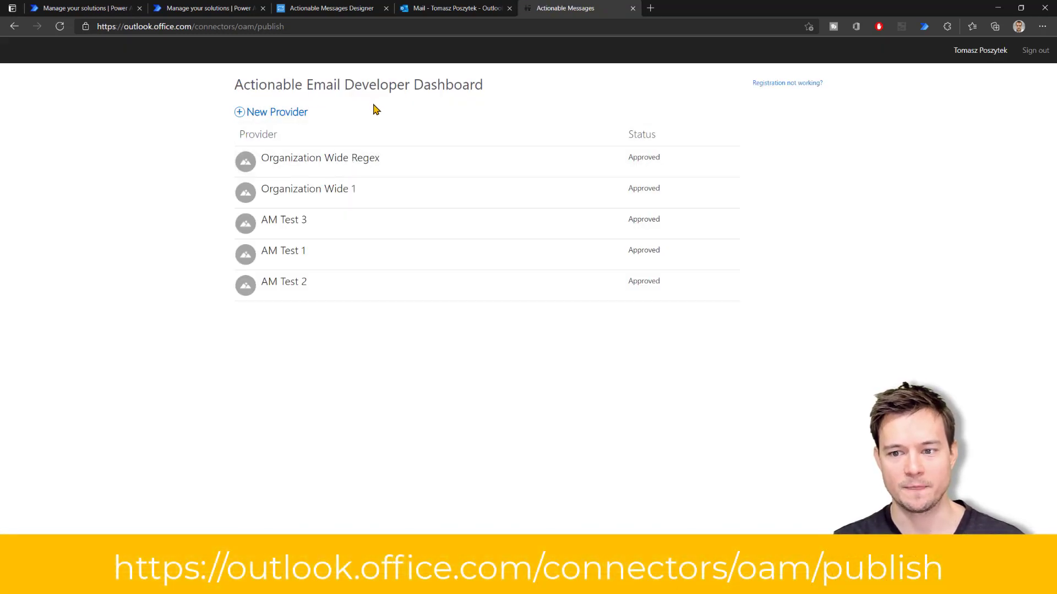
Begin a New Provider registration with Test Users as the scope of submission
left_click(284, 114)
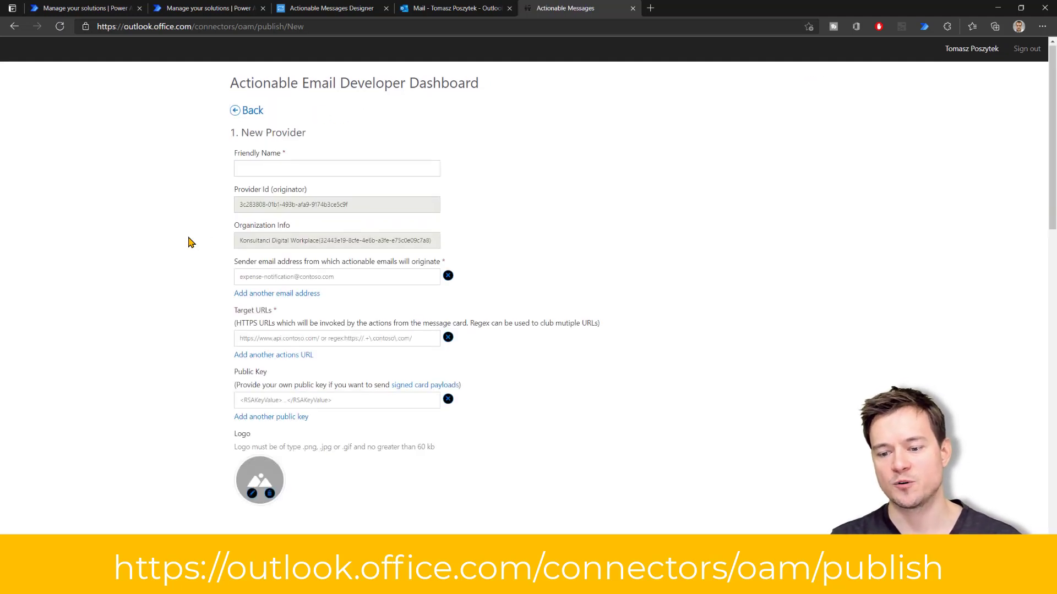
scroll(188, 242, "down", 3)
scroll(188, 242, "down", 2)
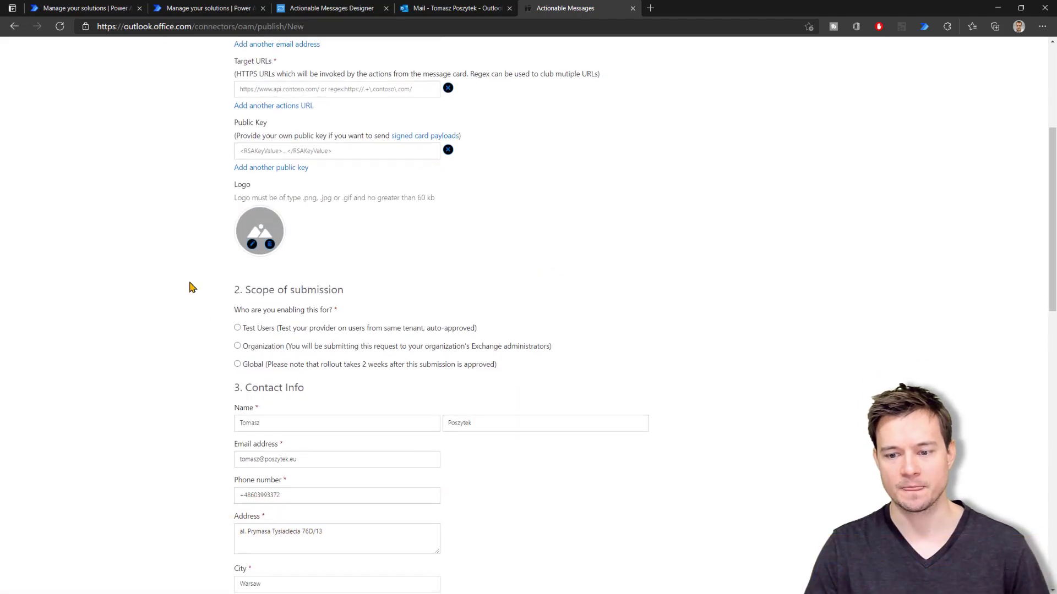
left_click(238, 329)
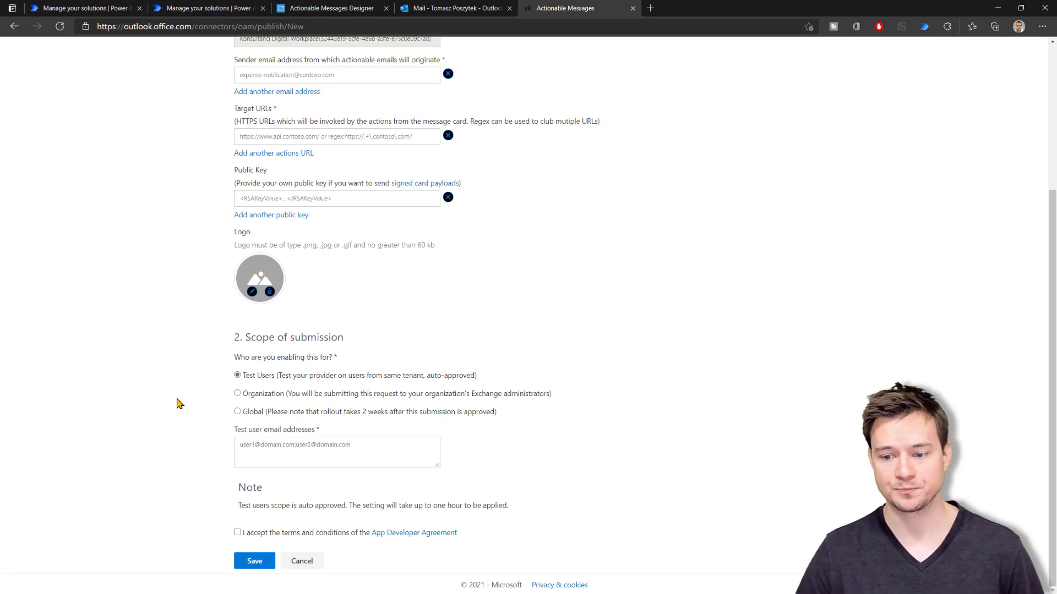
Switch the submission scope to Organization, briefly trying Global before settling back on Organization
left_click(267, 394)
scroll(187, 412, "down", 1)
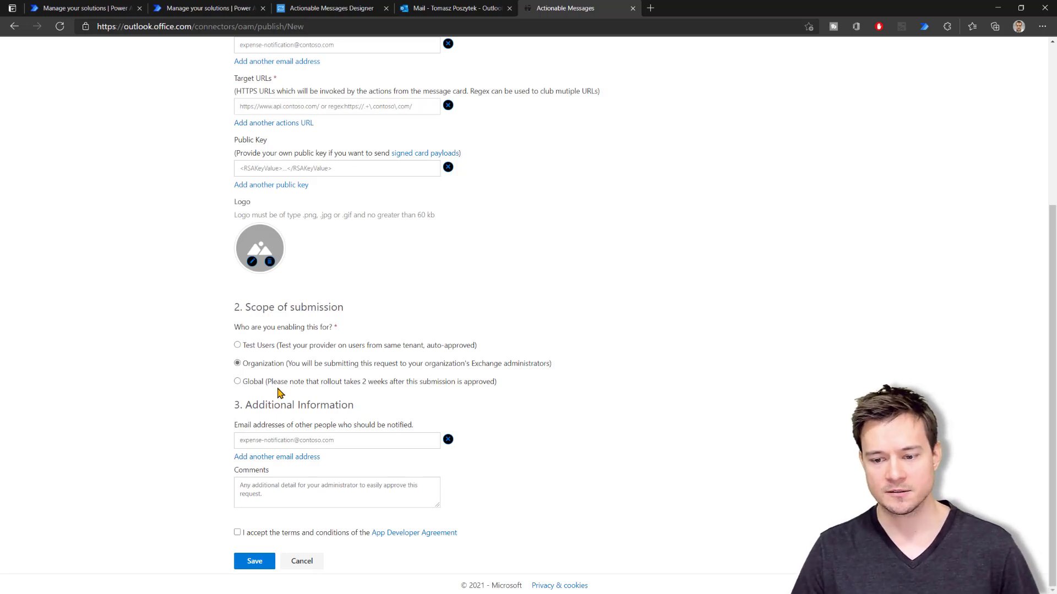
left_click(247, 382)
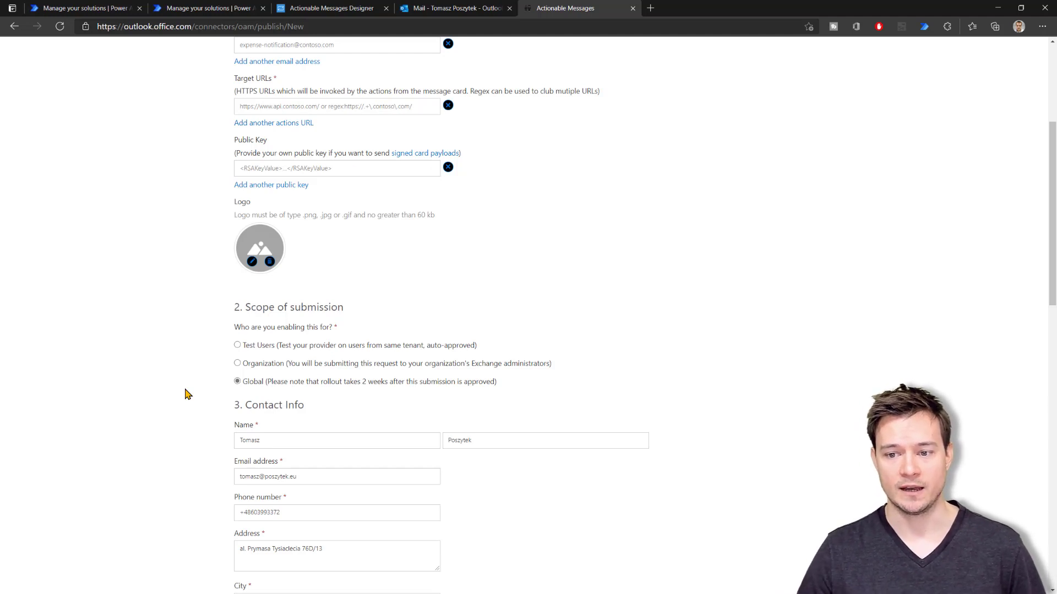
left_click(263, 367)
scroll(191, 429, "up", 5)
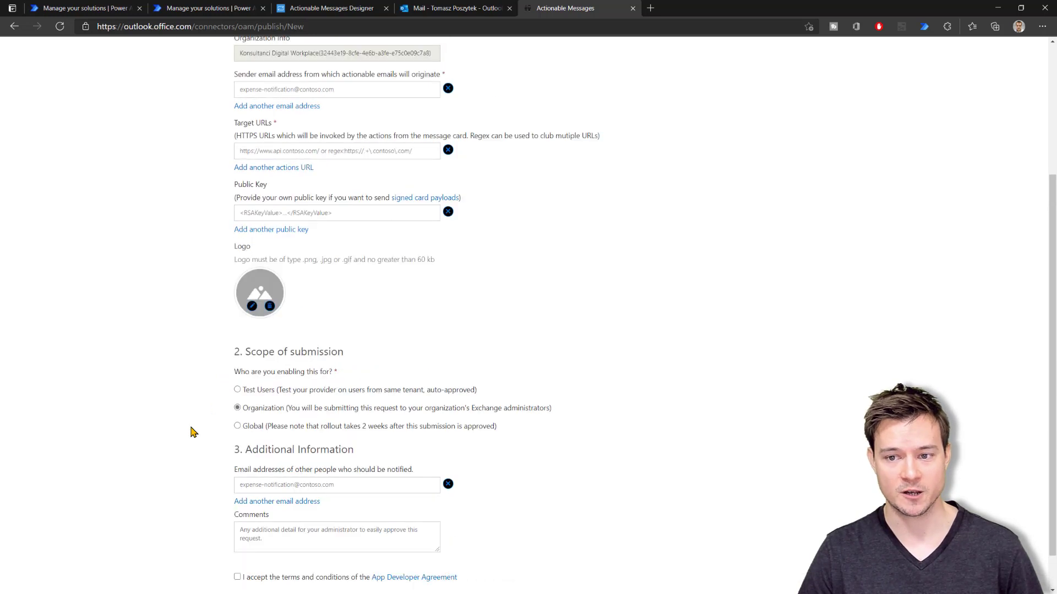
left_click(297, 175)
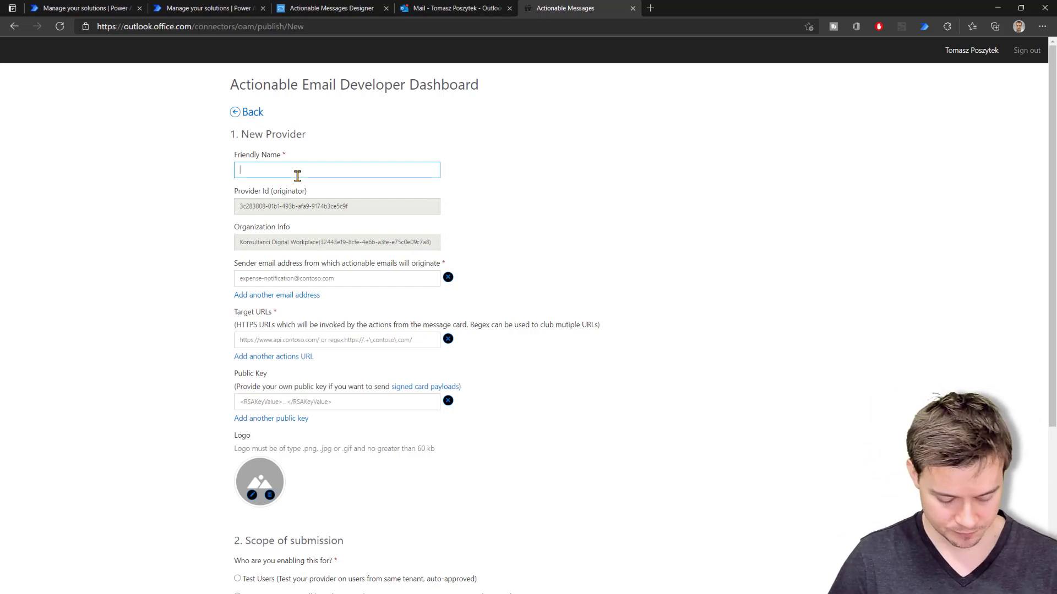
Name the provider 'My test provider', enter the sender e-mail address, and return to the test-card email
type("My test pr")
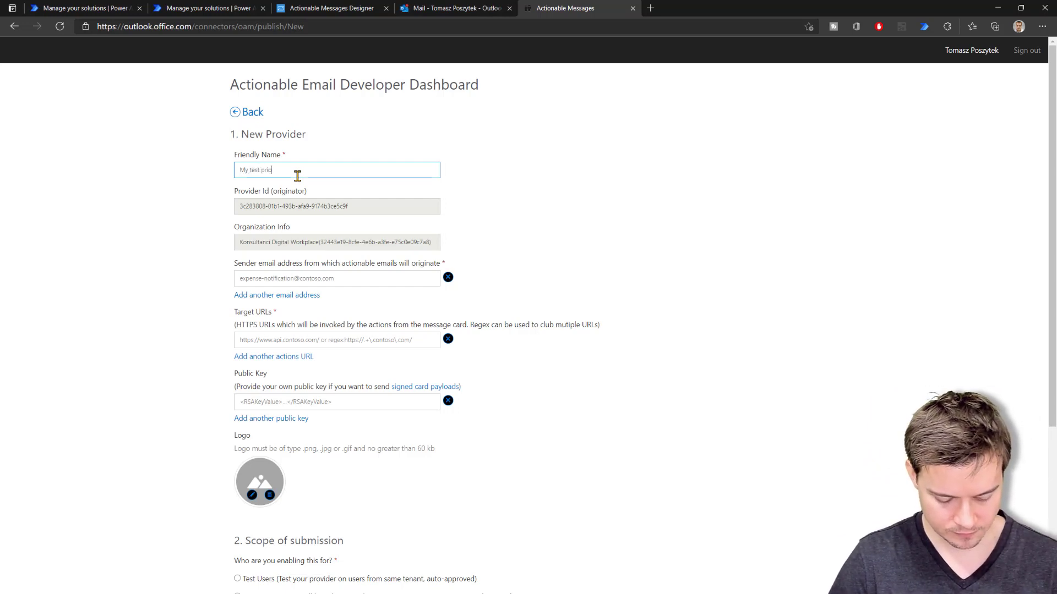
type("ovider")
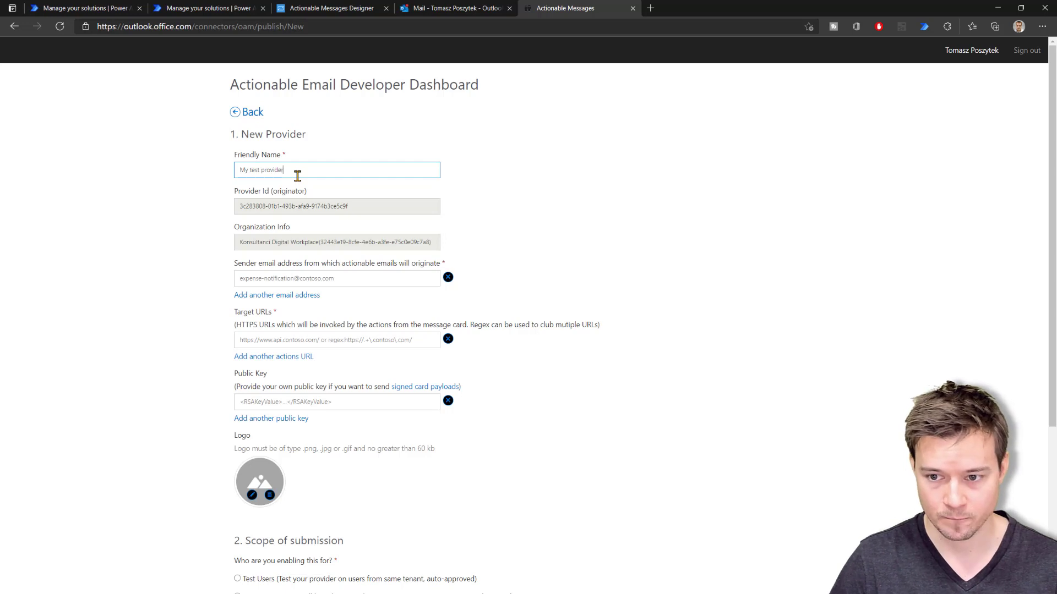
left_click(311, 279)
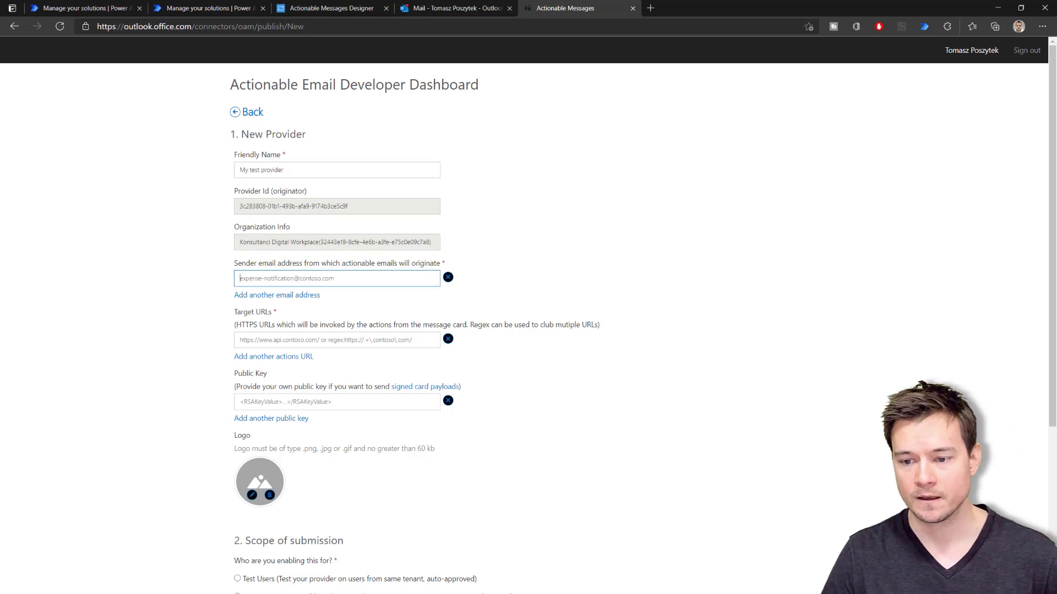
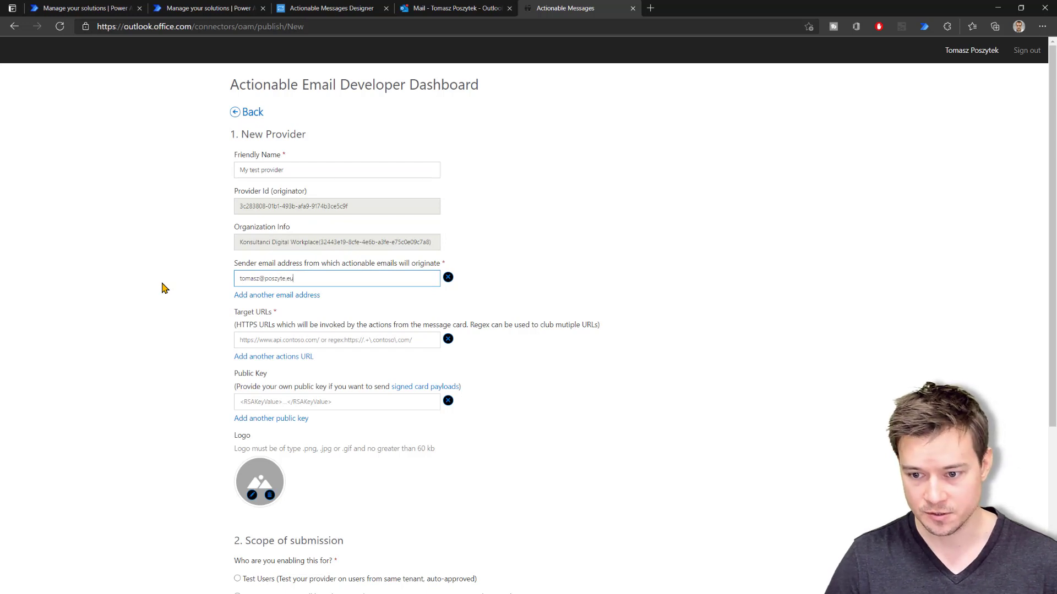
left_click(248, 296)
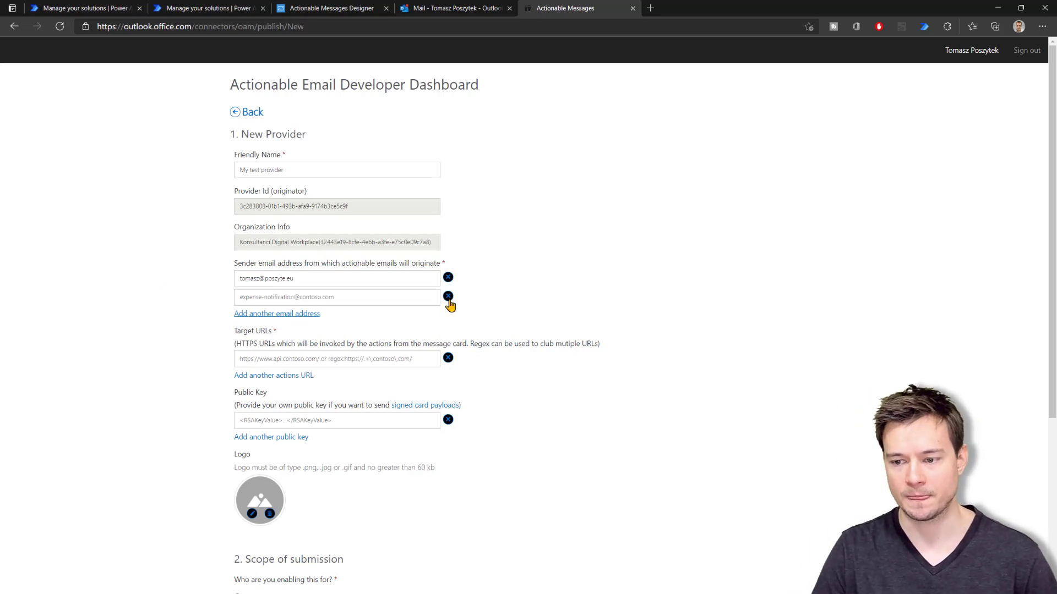
left_click(448, 297)
left_click(290, 279)
type("k")
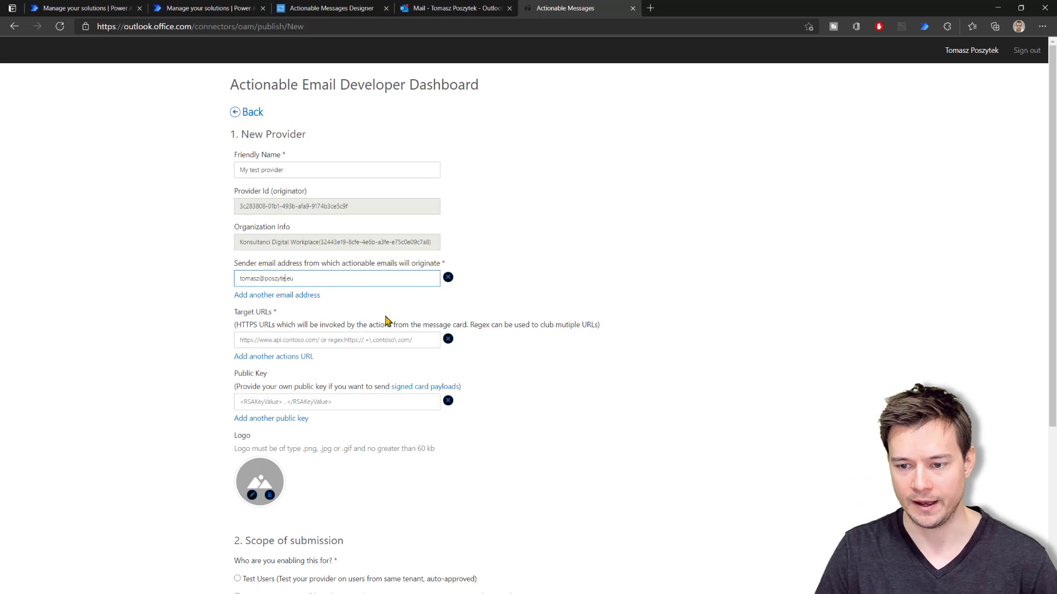
left_click(521, 271)
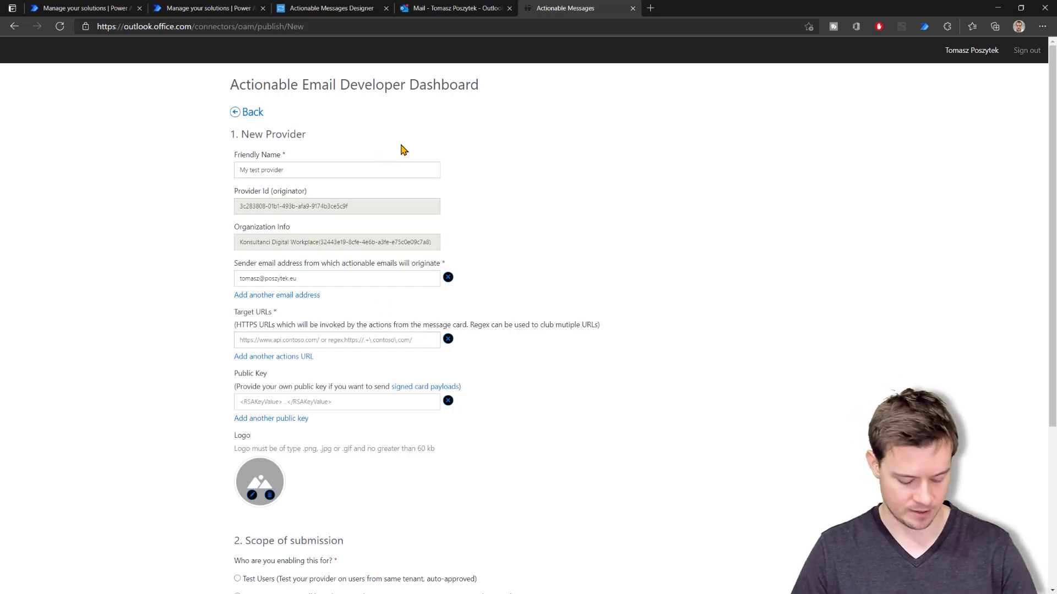
left_click(440, 8)
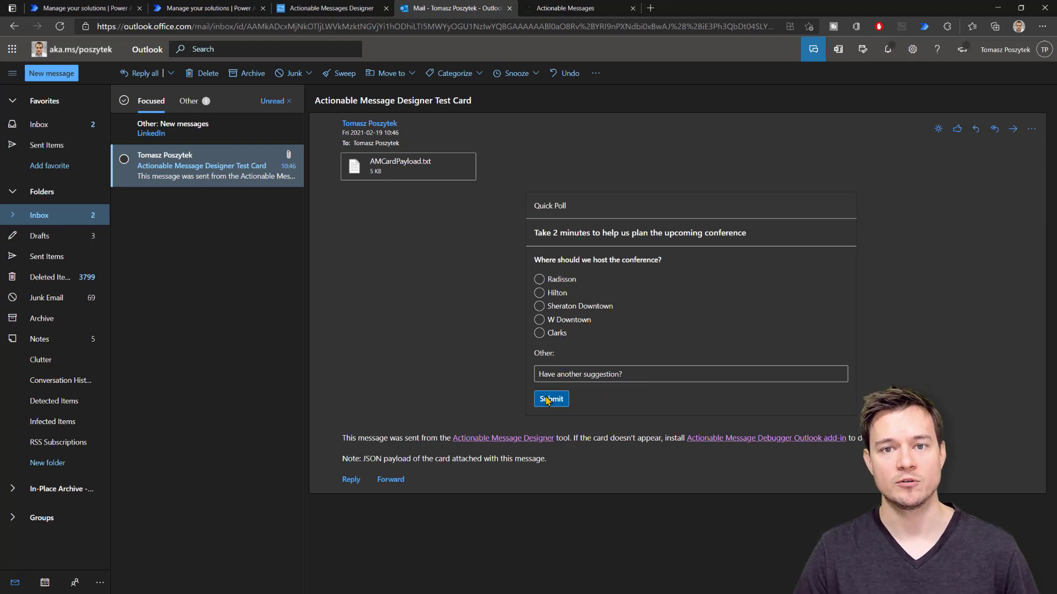
Return to the Actionable Messages tab with the partly filled provider form
left_click(581, 11)
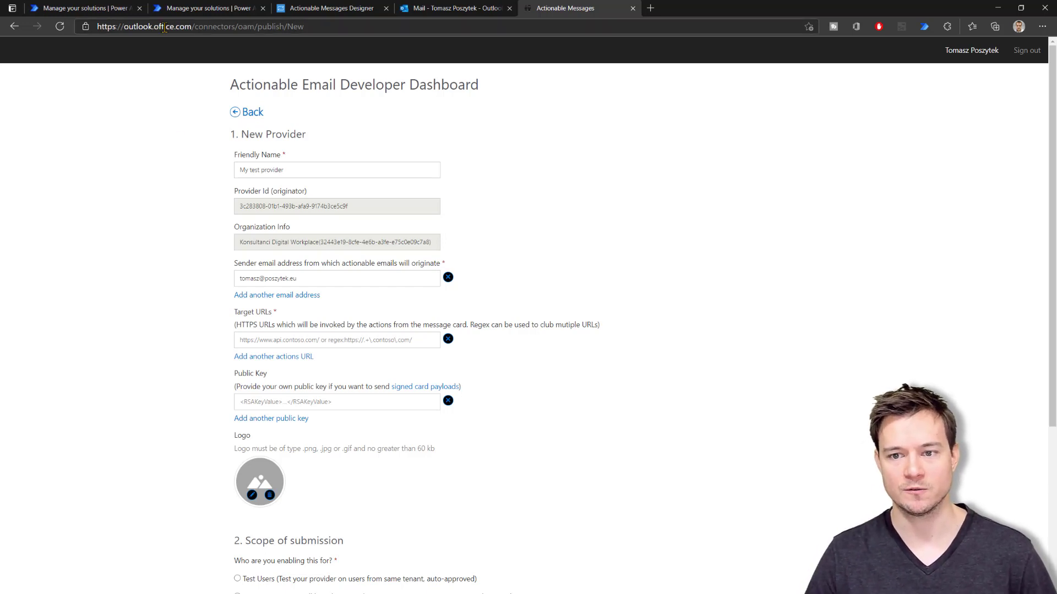
Create a new cloud flow from the Demo Solution's New menu in Power Automate
left_click(203, 8)
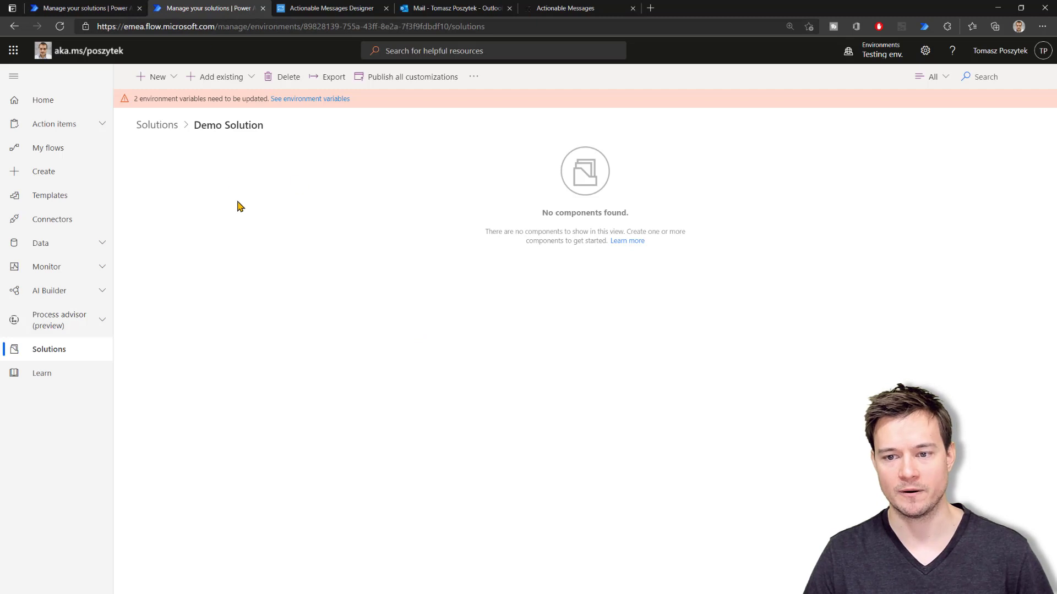
left_click(159, 83)
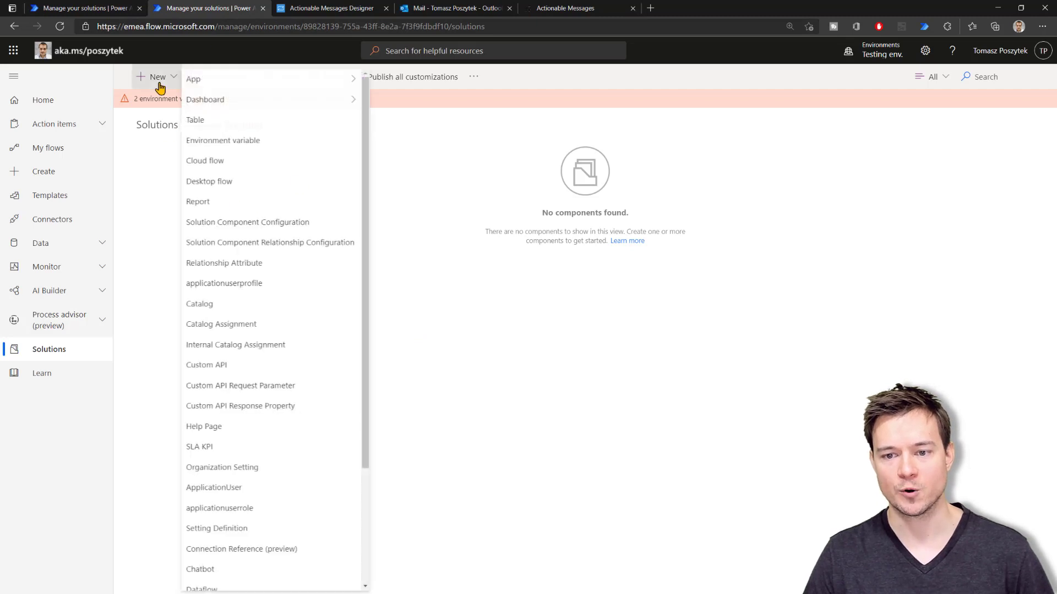
left_click(227, 162)
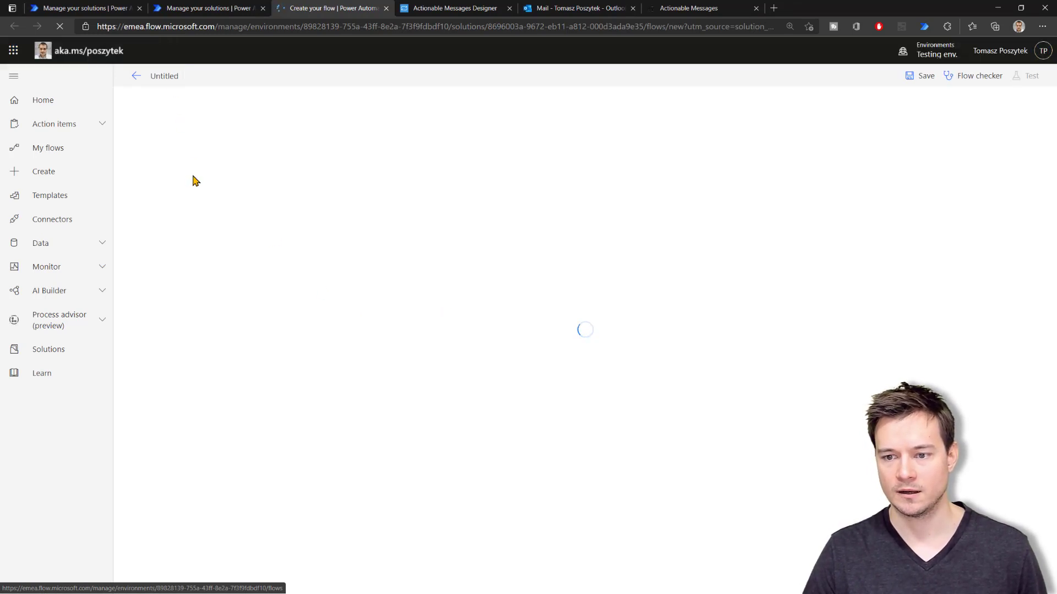
Rename the untitled flow to 'AC handler'
left_click(166, 77)
type("AC")
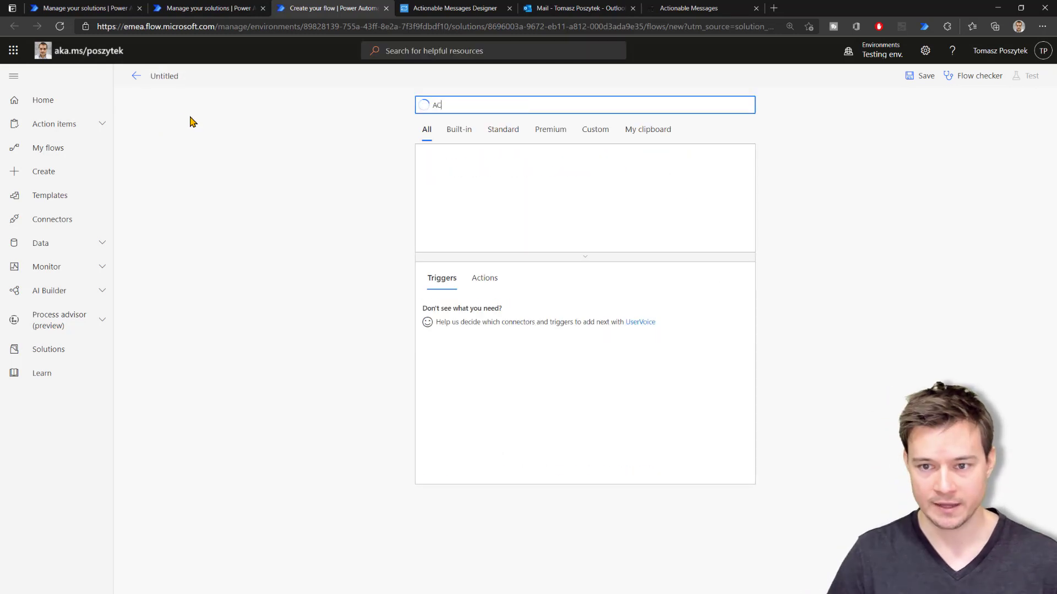
left_click(164, 77)
type("AC")
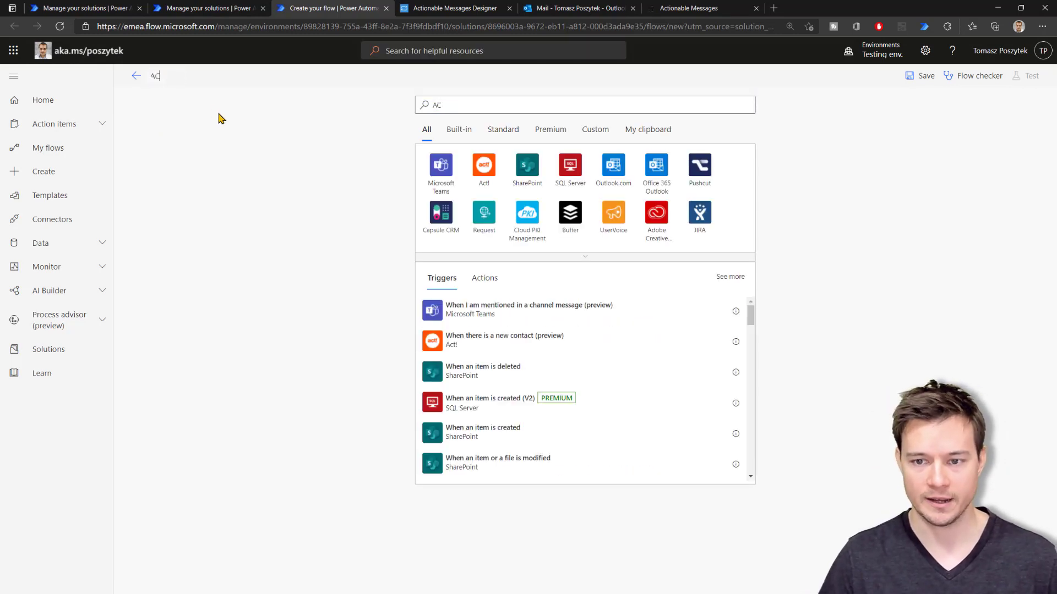
type(" handler")
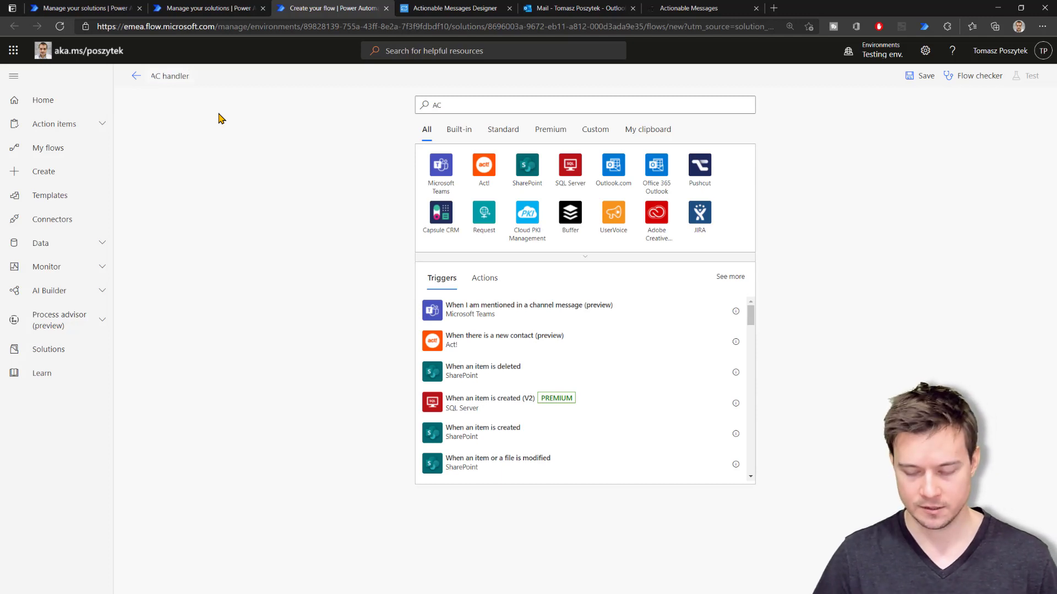
Add the 'When an HTTP request is received' trigger to the flow
left_click(464, 110)
key("BackSpace")
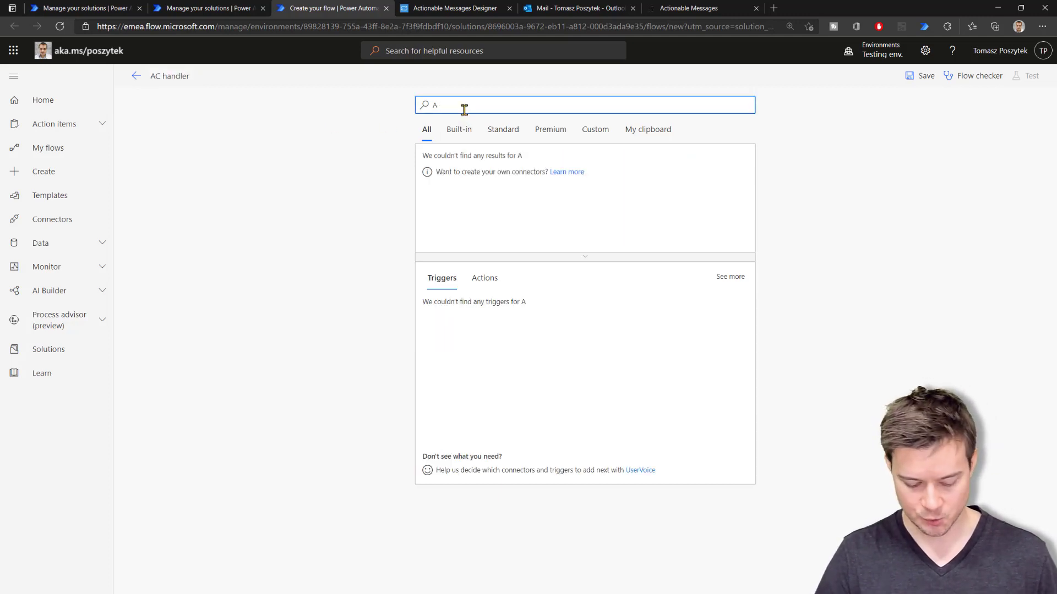
key("BackSpace")
type("reque")
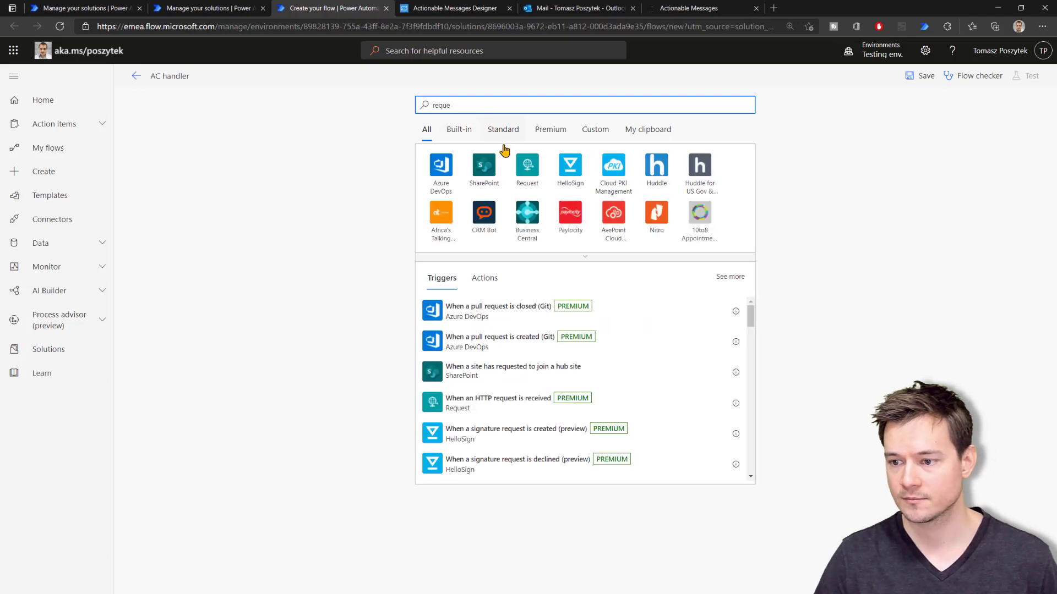
key("BackSpace")
key("BackSpace")
key("BackSpace")
key("BackSpace")
key("BackSpace")
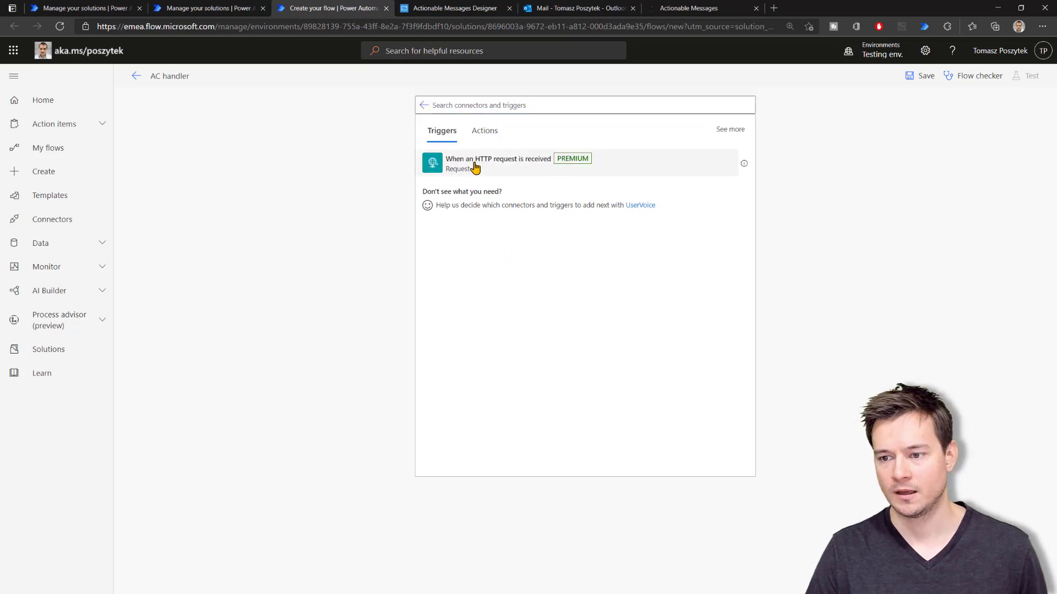
left_click(475, 169)
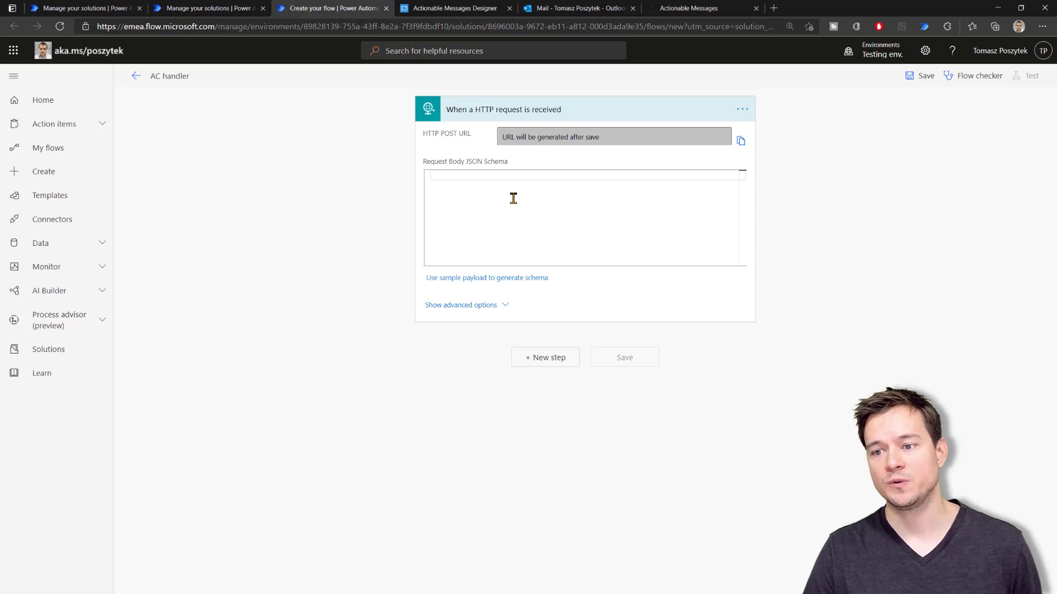
left_click(546, 358)
Add a Request connector Response action returning status 200 after the trigger
left_click(470, 190)
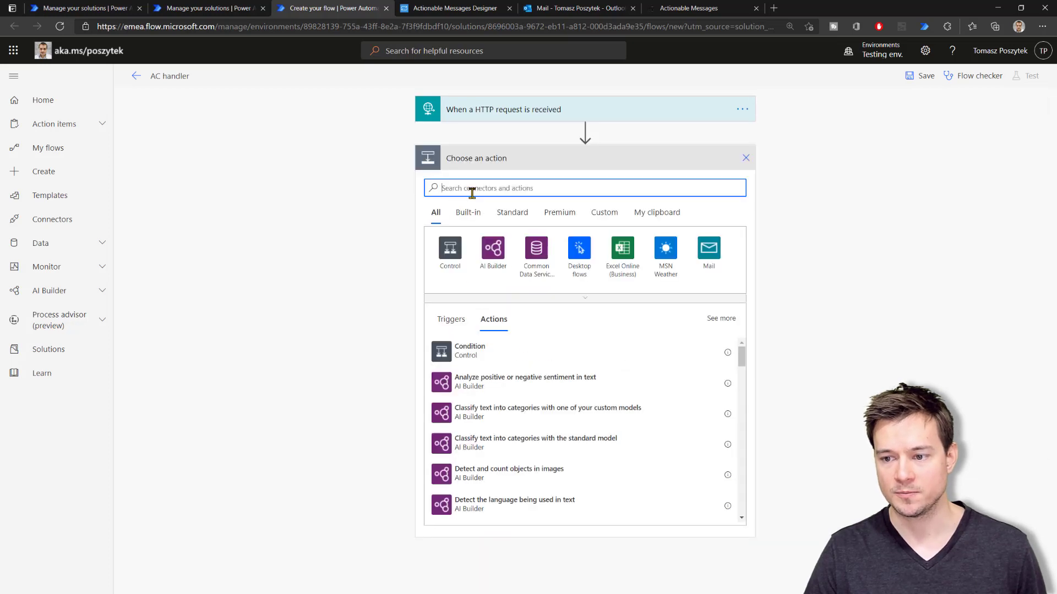
type("respon")
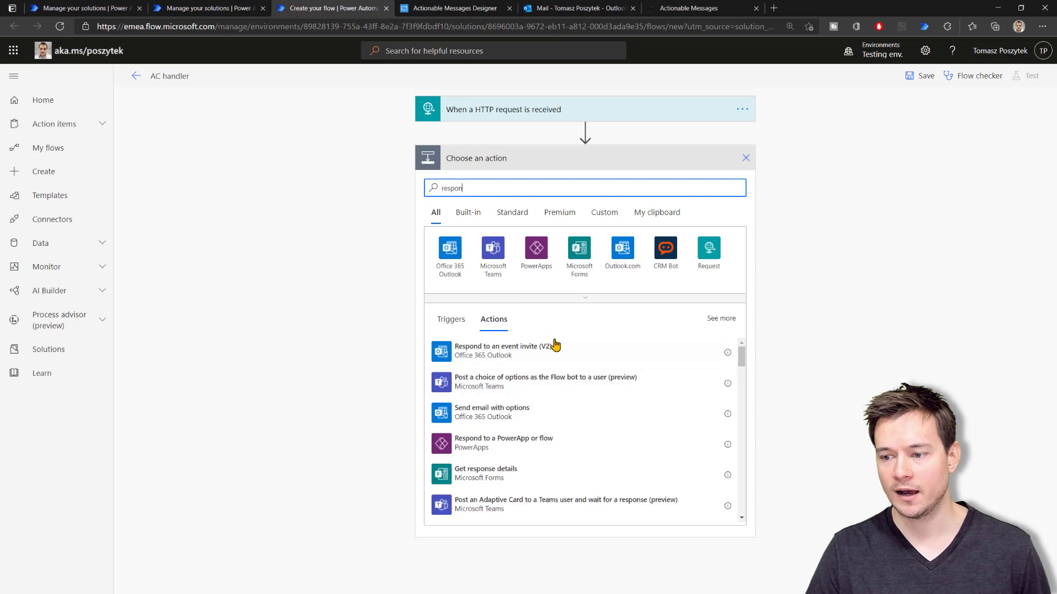
left_click(703, 254)
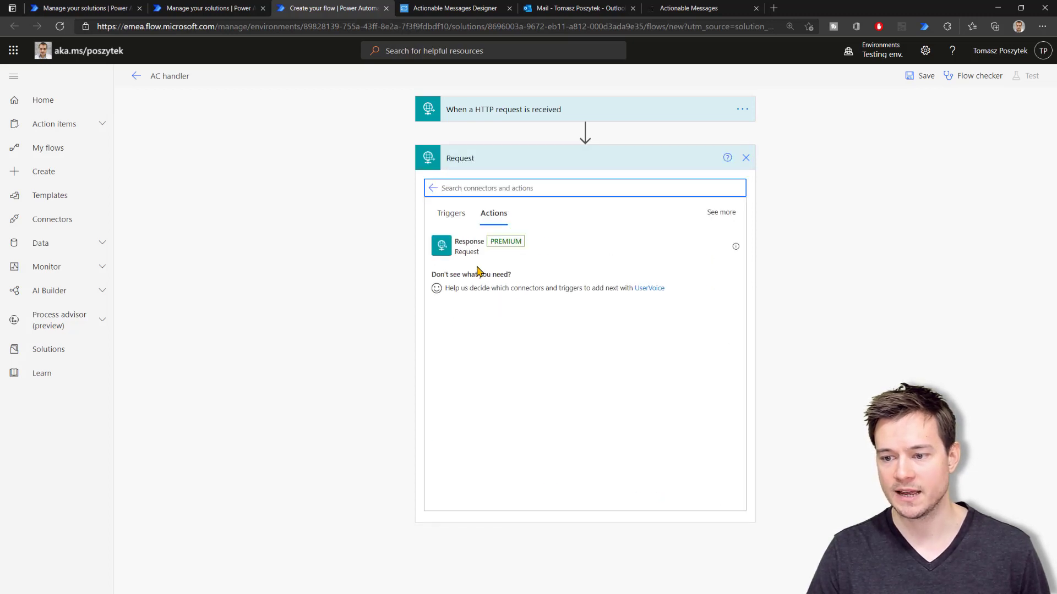
left_click(476, 241)
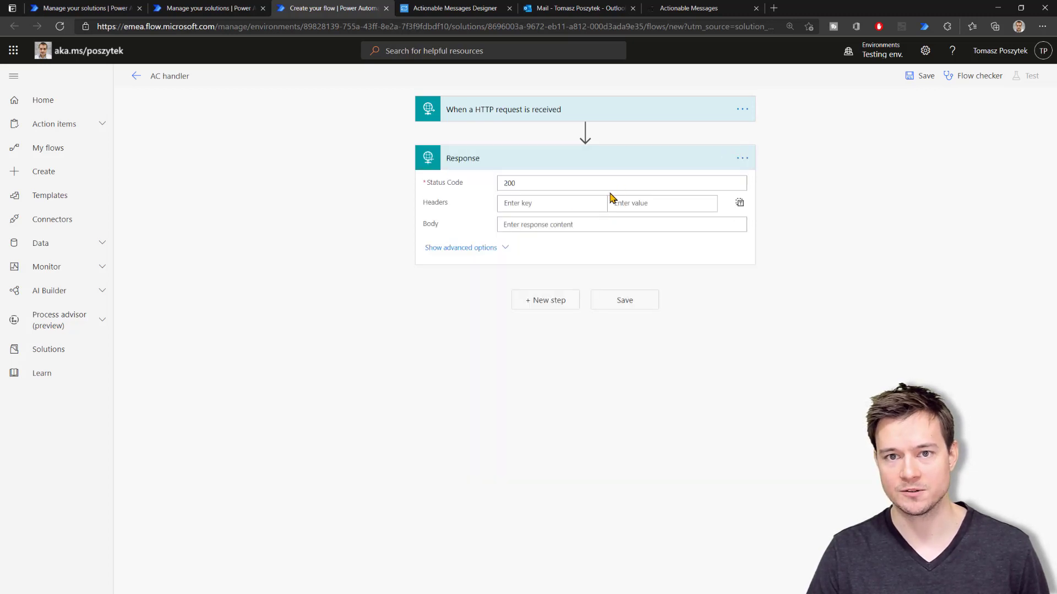
Save the flow and copy the generated HTTP POST URL from the trigger
left_click(600, 114)
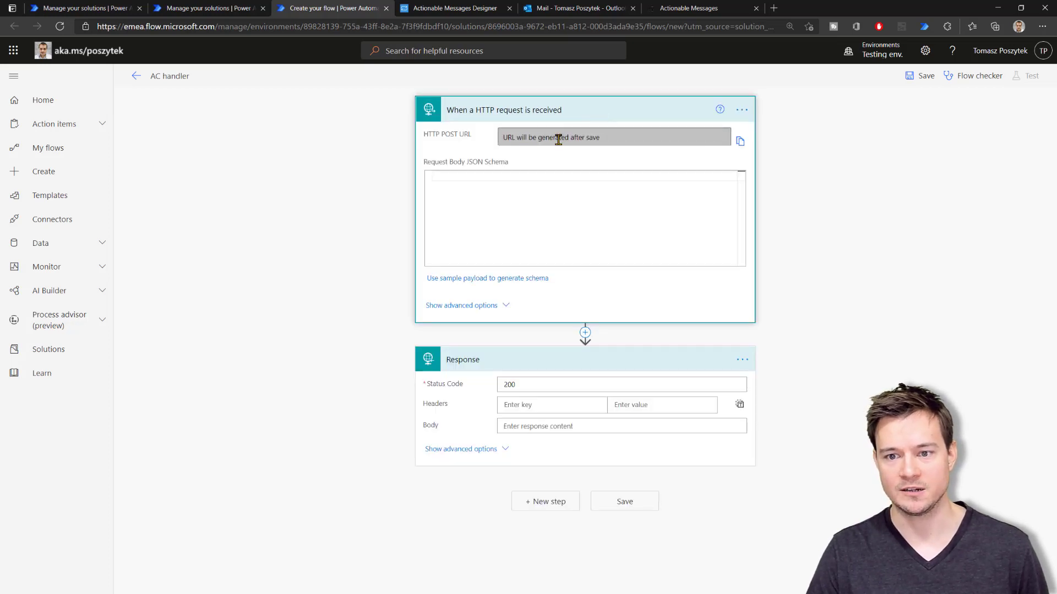
left_click(920, 78)
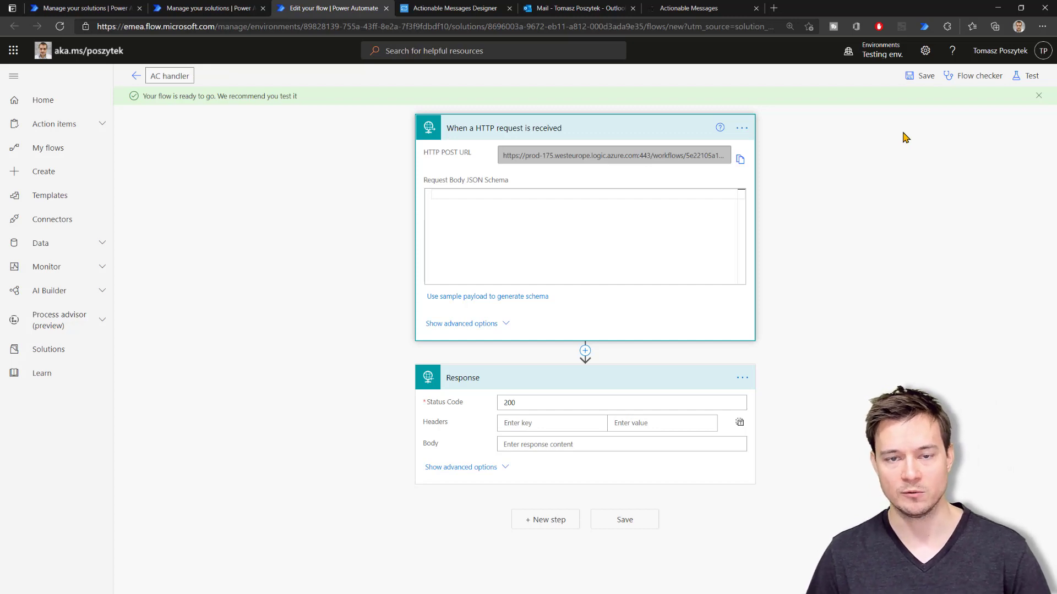
left_click(741, 159)
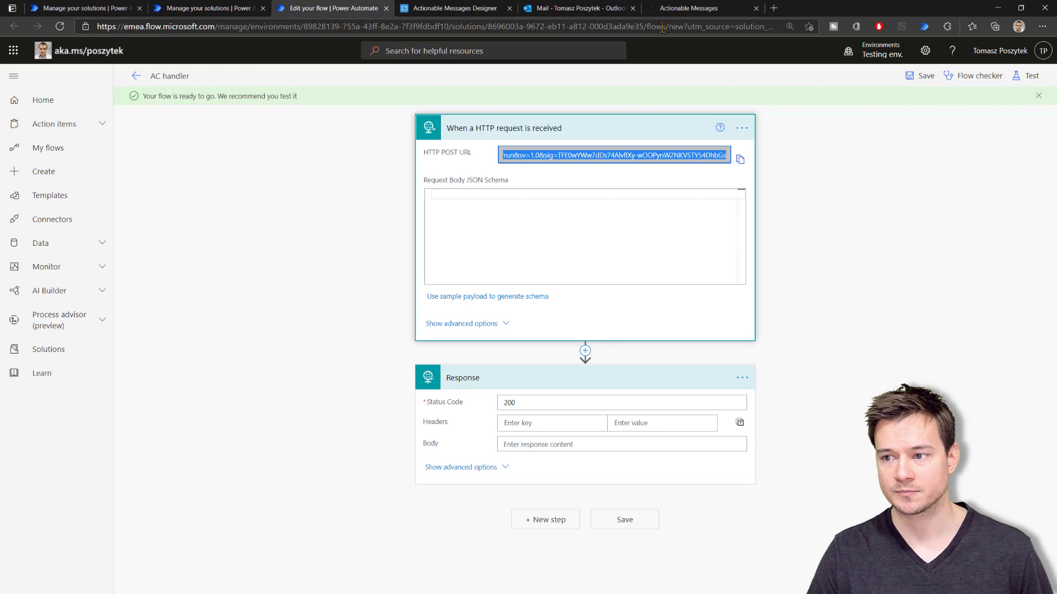
left_click(683, 8)
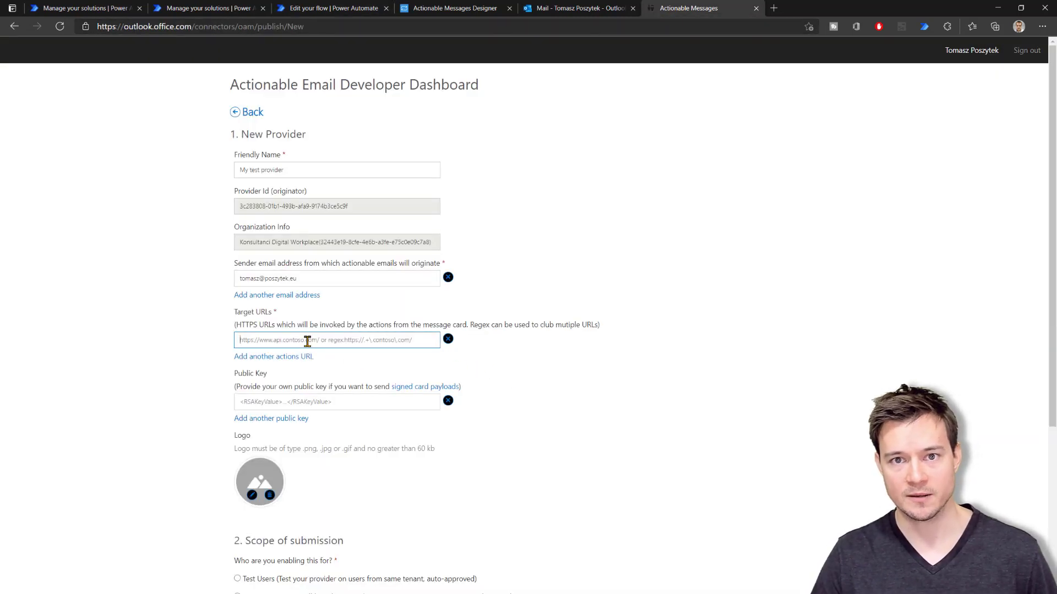
key("ctrl+v")
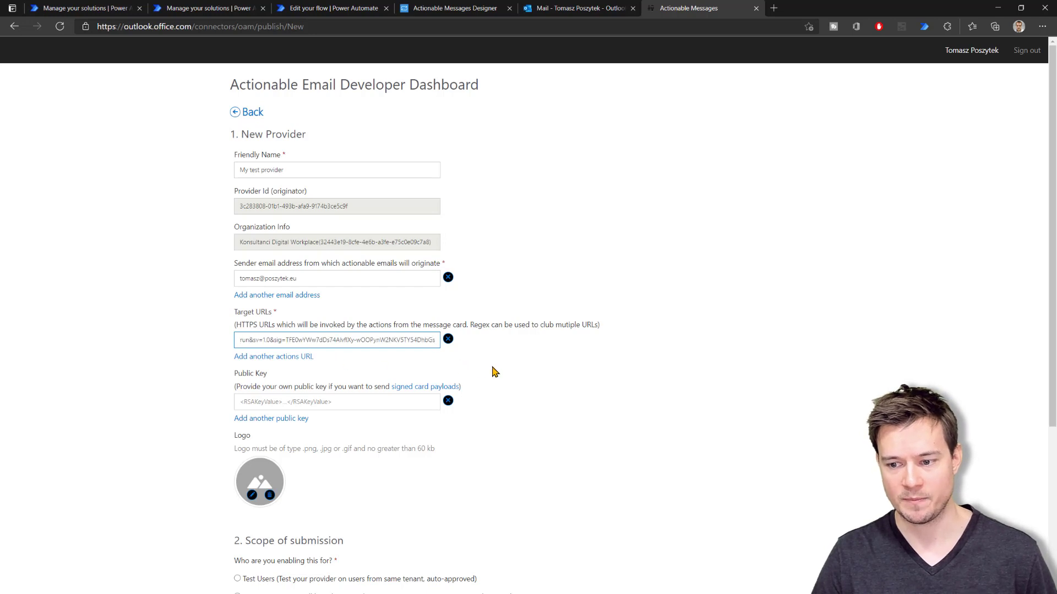
key("Home")
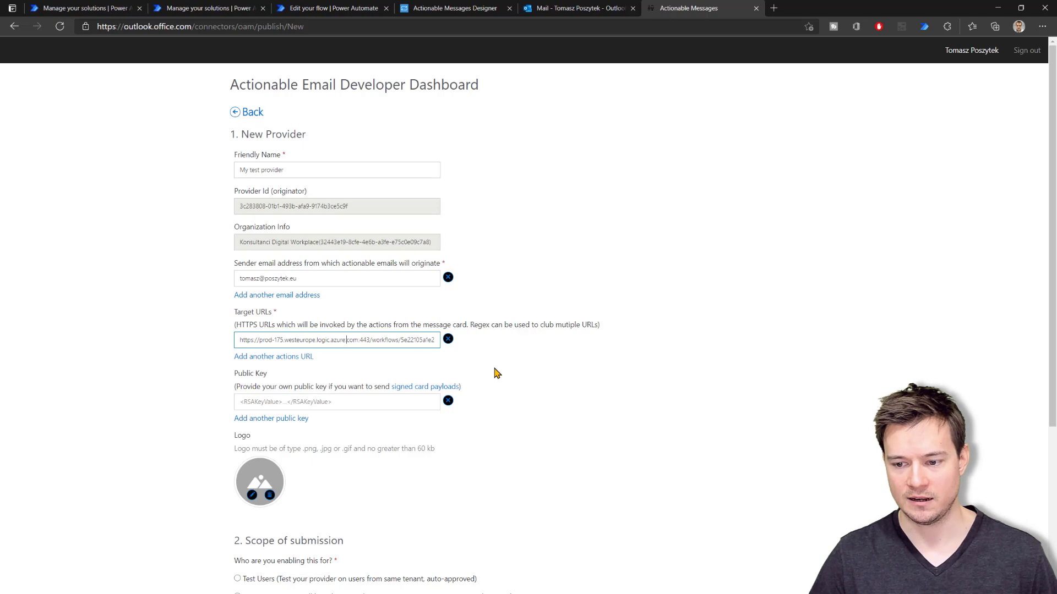
key("ctrl+a")
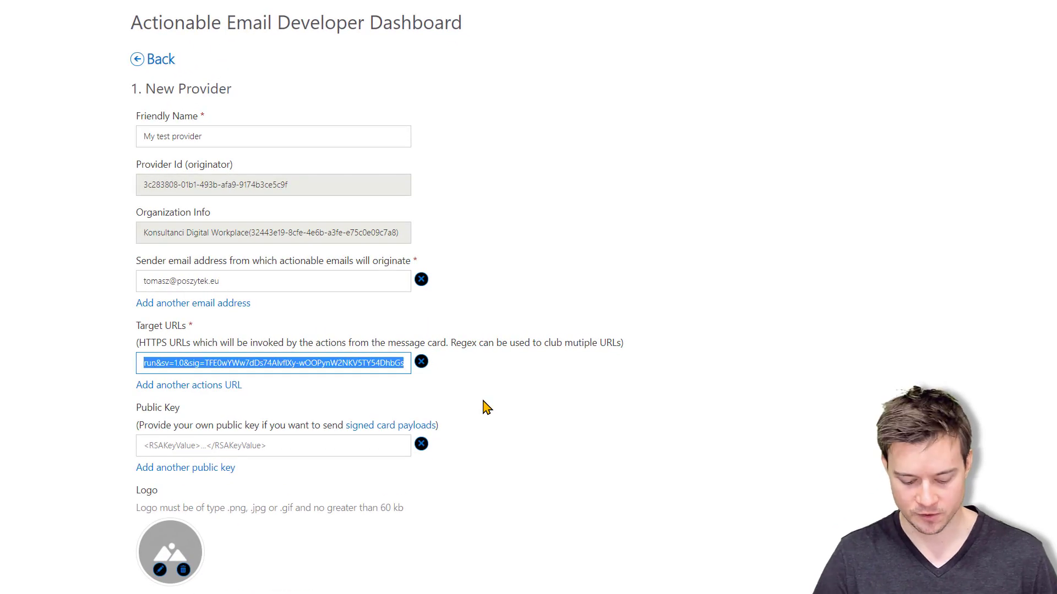
key("BackSpace")
type("(*)")
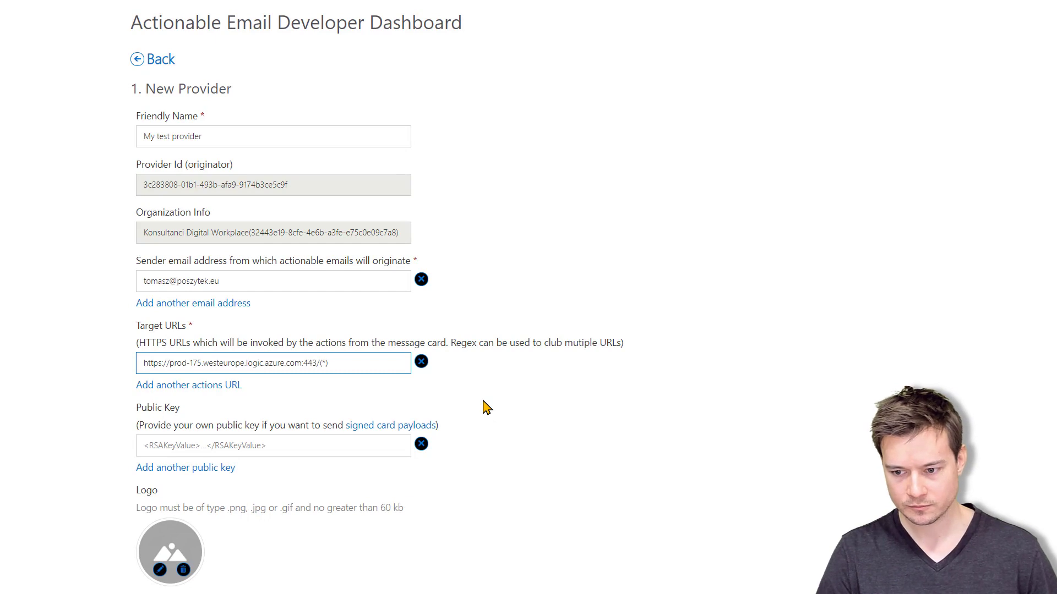
type("+")
key("Left")
key("BackSpace")
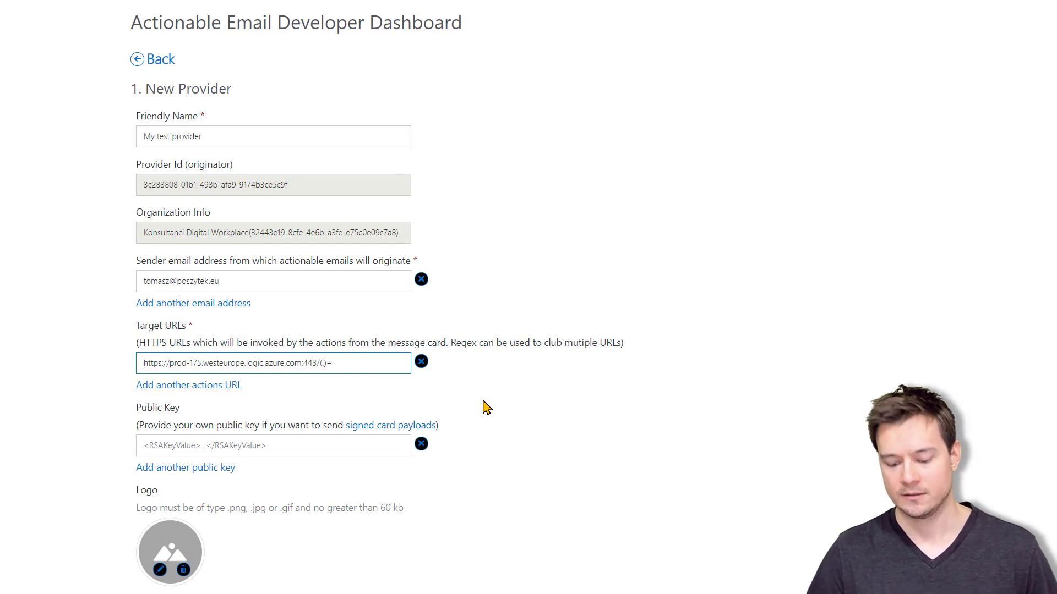
type(".")
key("Right")
key("shift+End")
type("*")
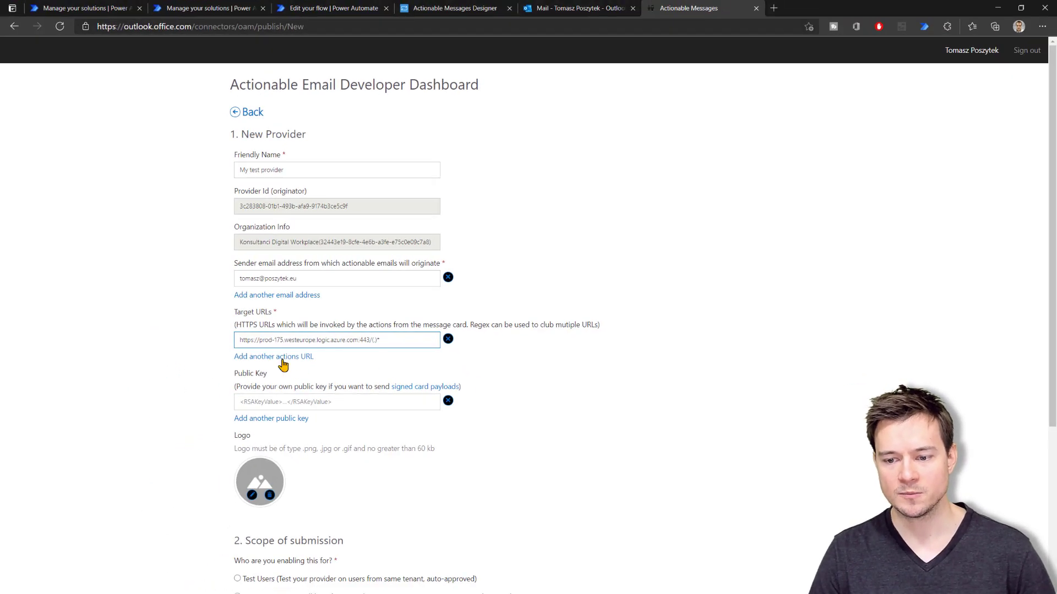
left_click(281, 358)
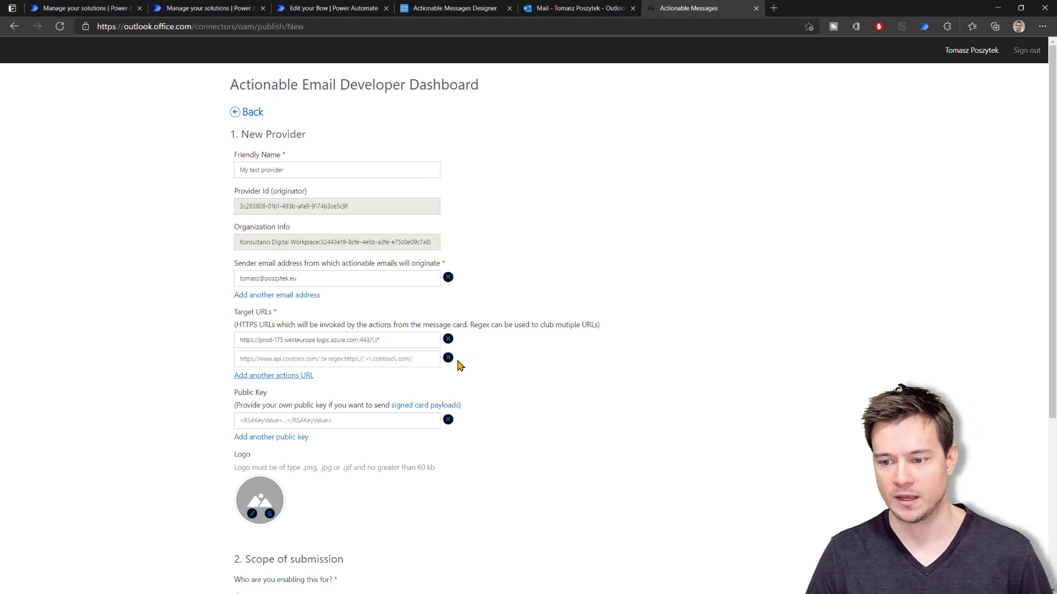
left_click(448, 358)
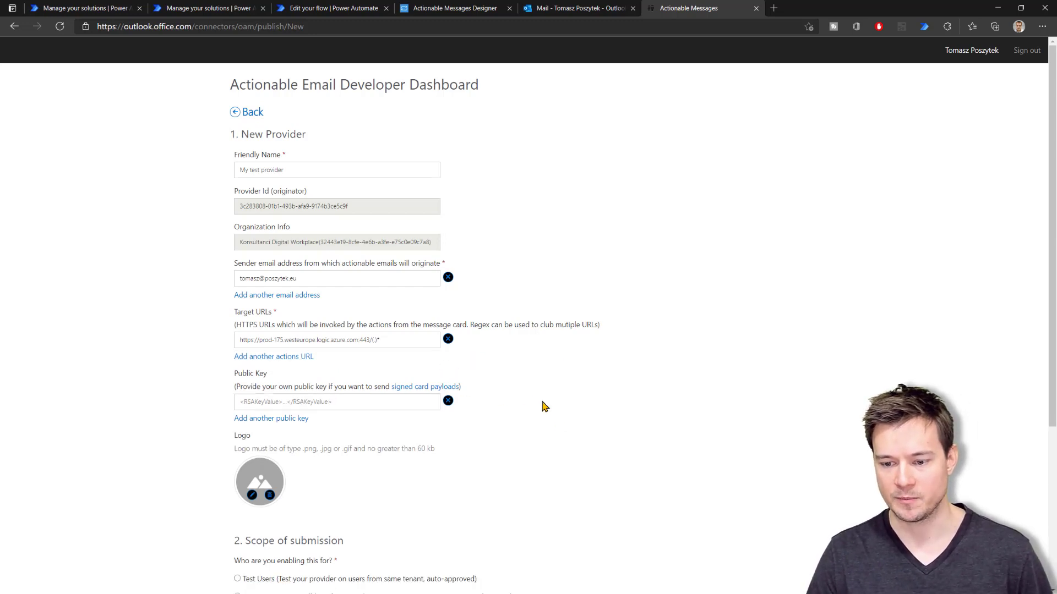
Accept the App Developer Agreement and save the My test provider registration
scroll(510, 403, "down", 1)
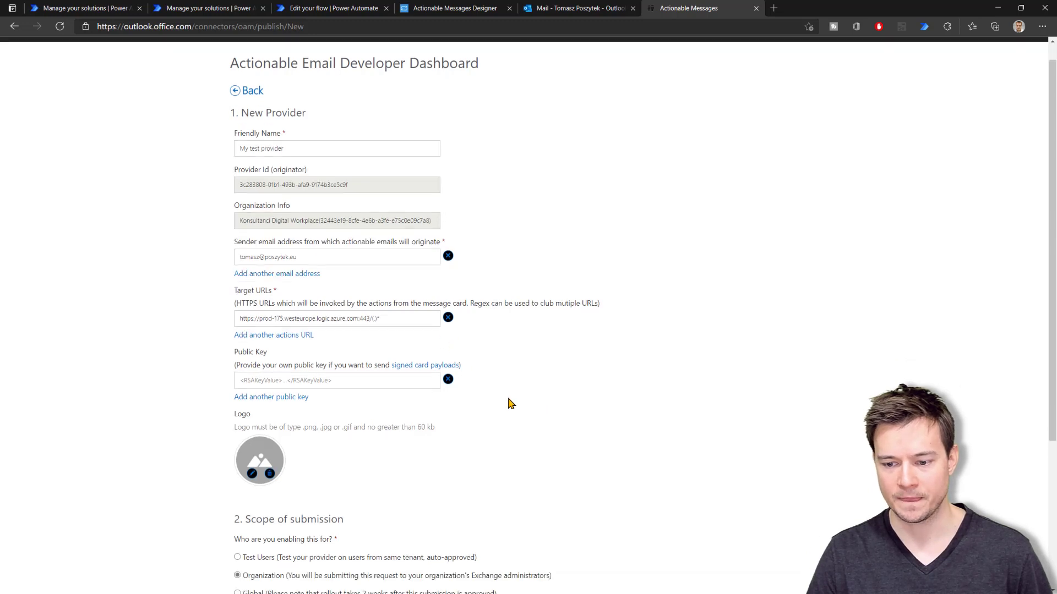
scroll(511, 403, "down", 3)
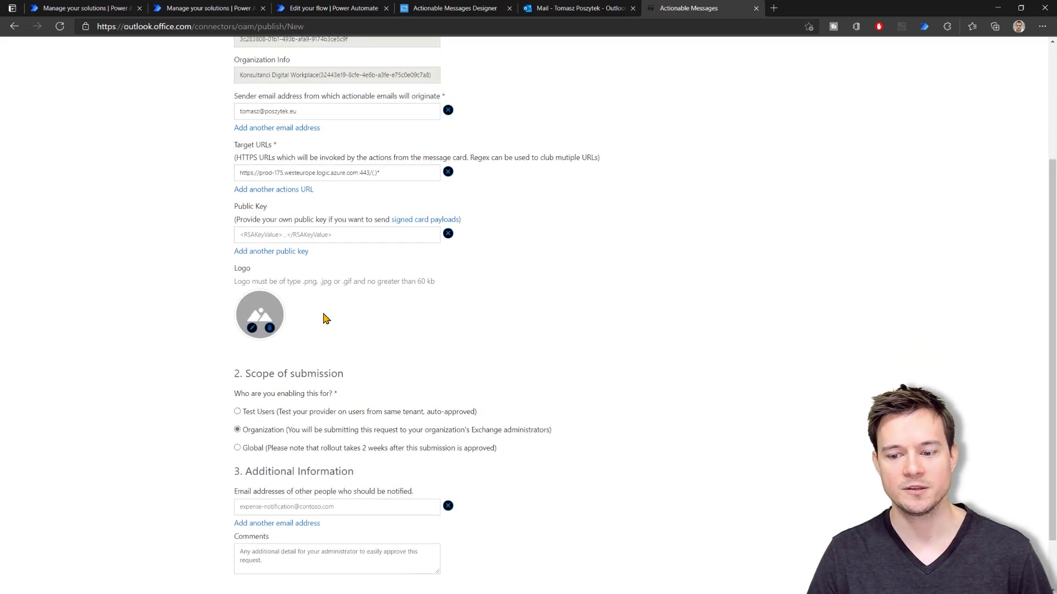
scroll(441, 349, "down", 2)
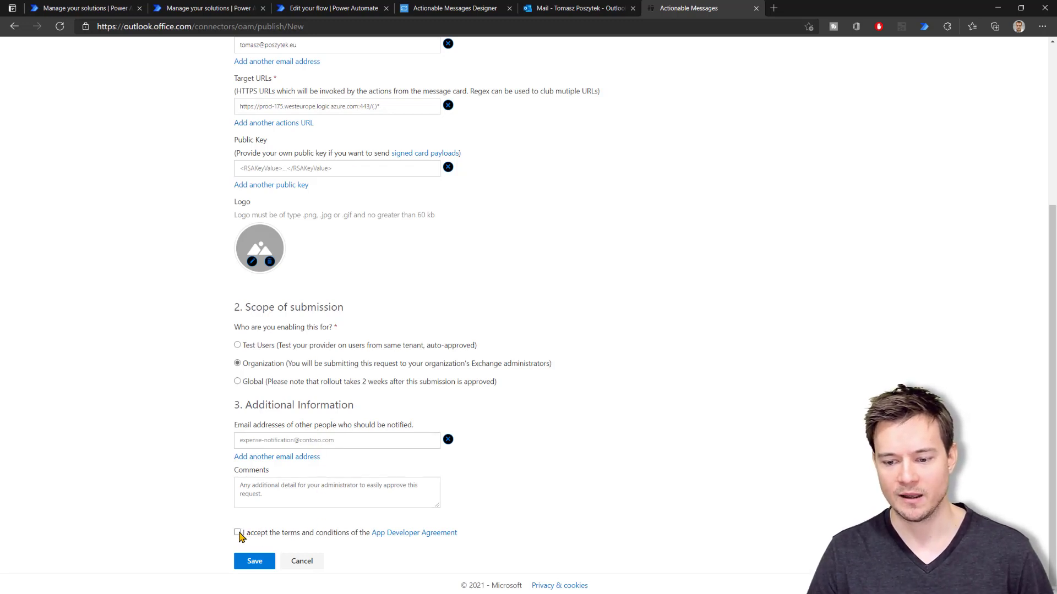
left_click(237, 532)
left_click(254, 561)
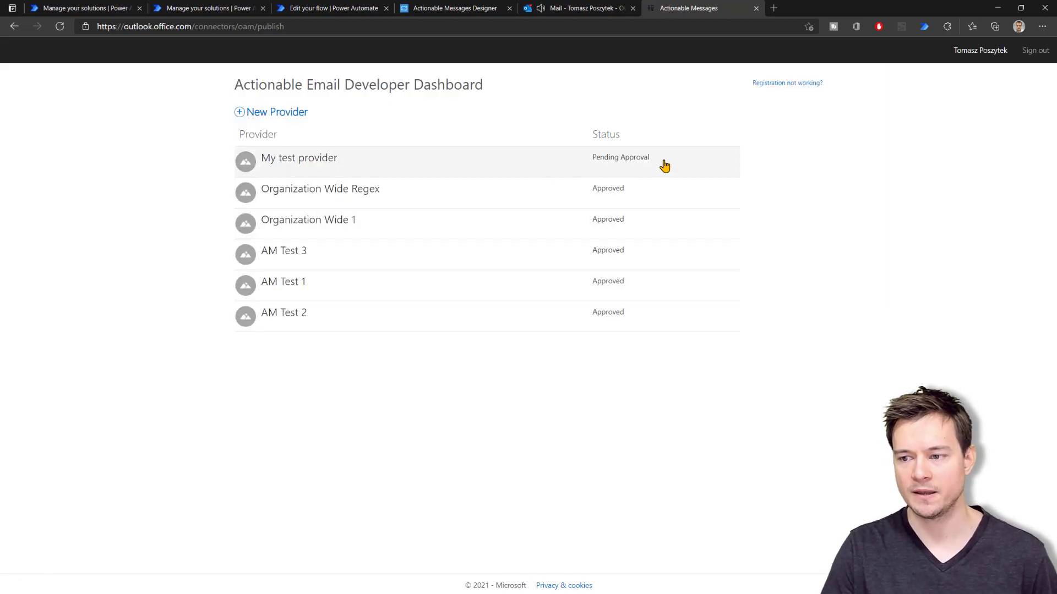
In Outlook, open the 'Request has been submitted' email and go to View submission
left_click(581, 10)
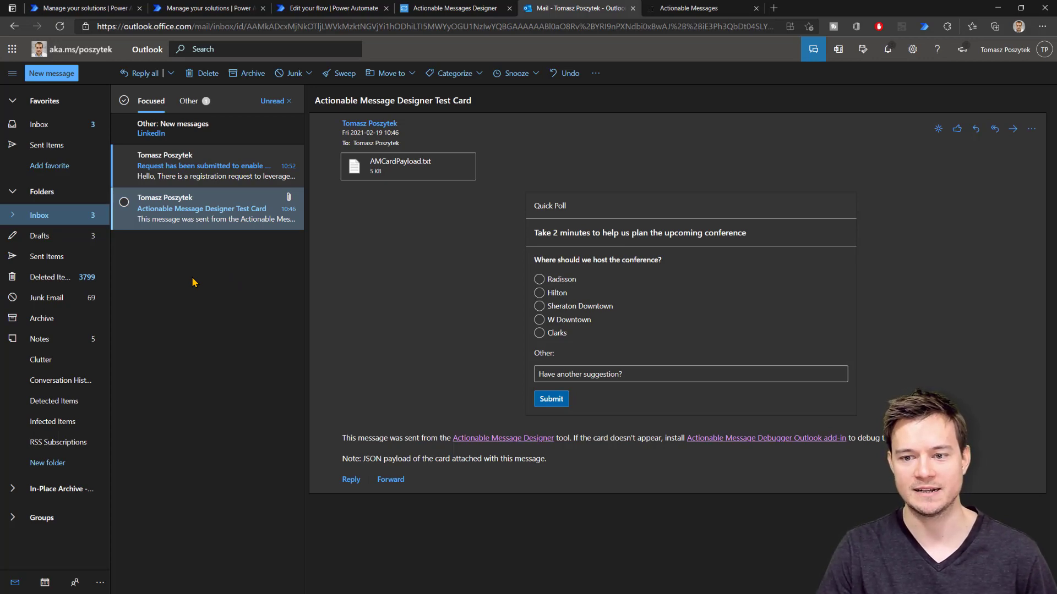
left_click(215, 165)
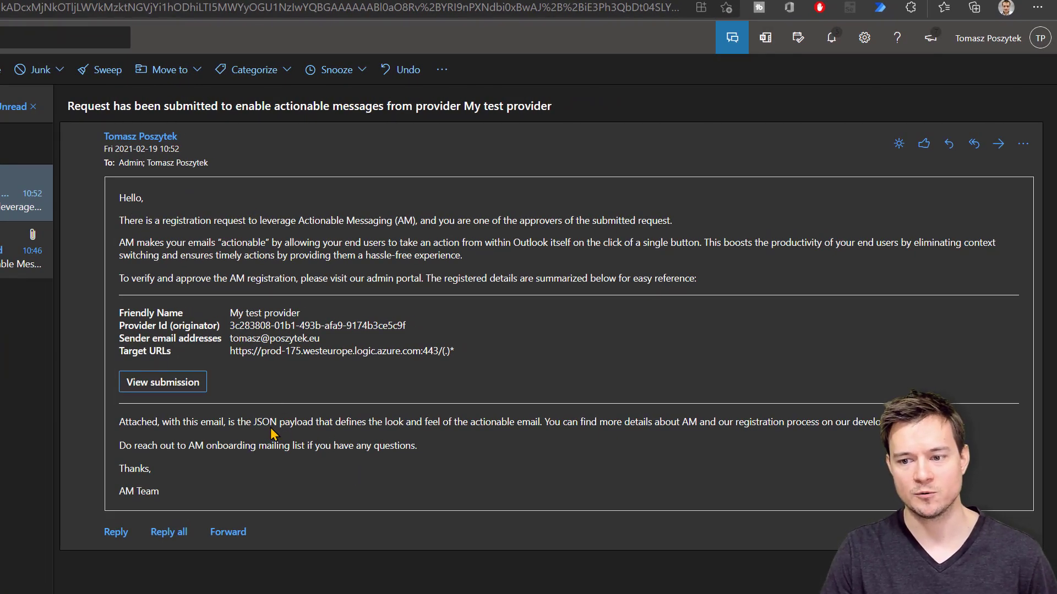
left_click(181, 389)
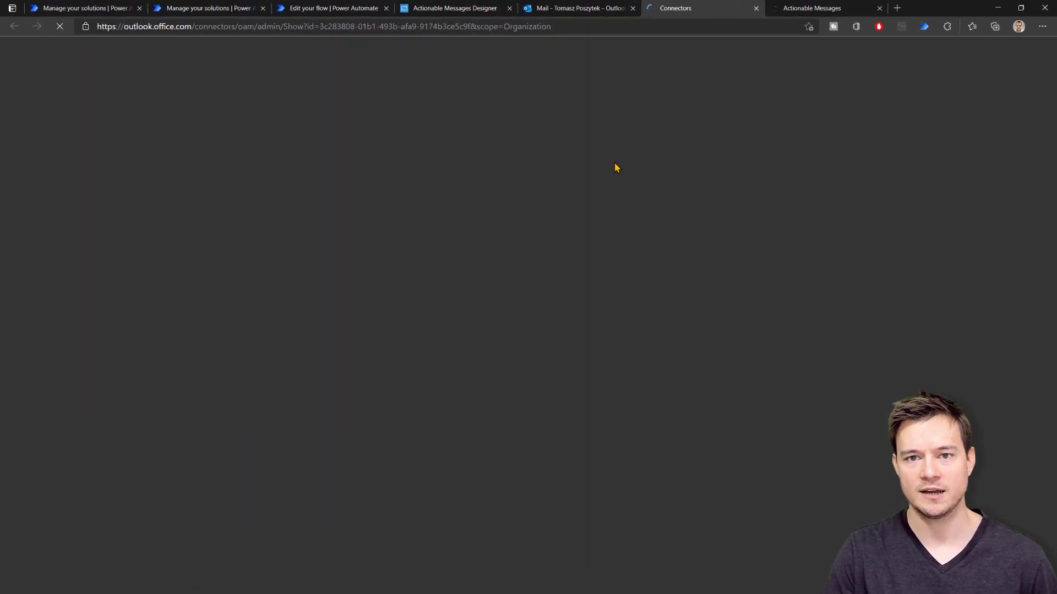
Approve My test provider, open it from the approved list, and return to the Designer
scroll(304, 171, "down", 3)
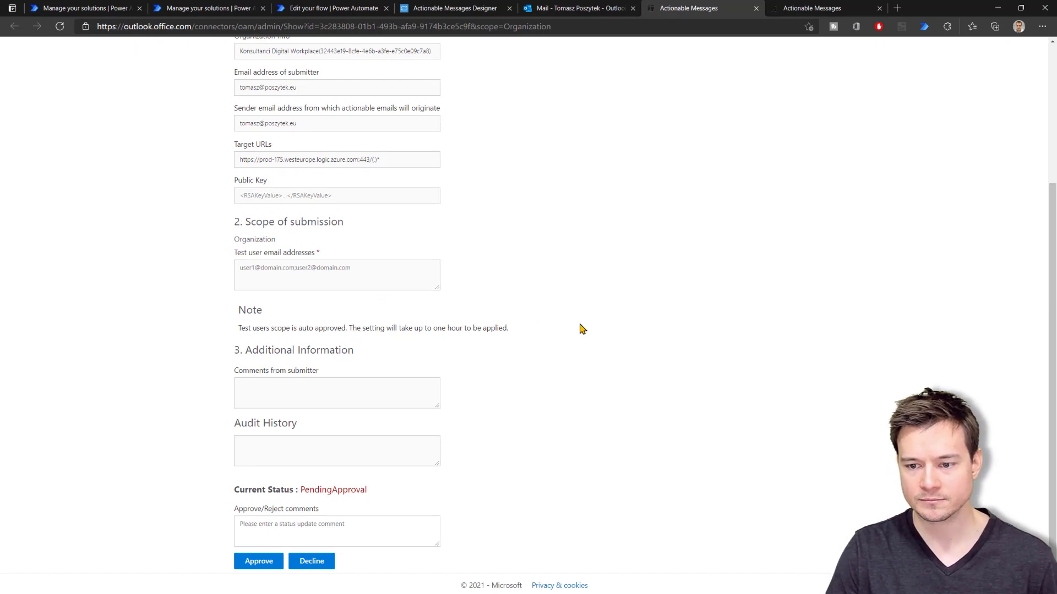
left_click(256, 563)
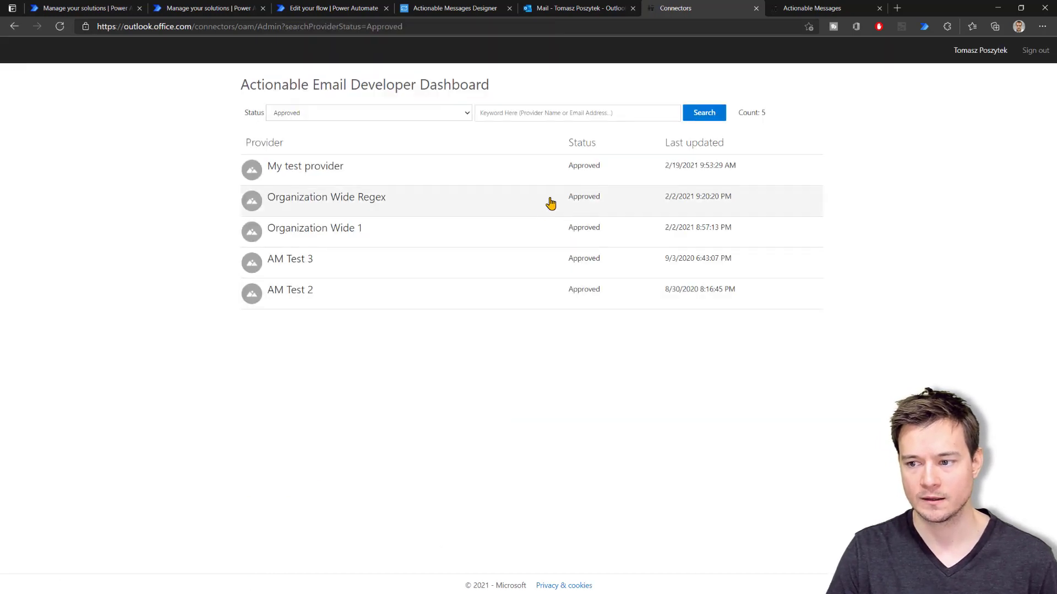
left_click(324, 172)
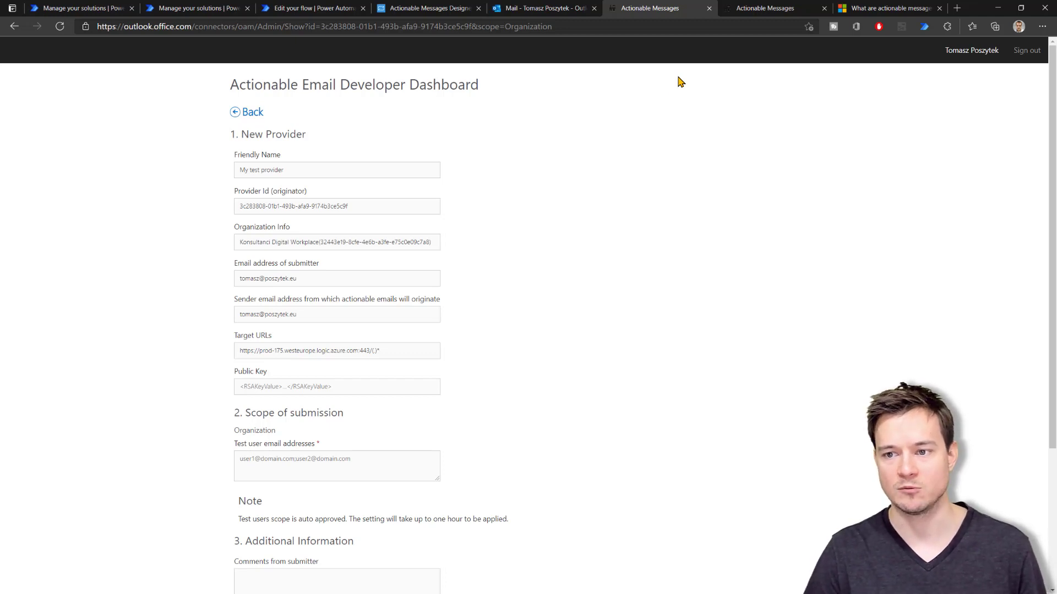
left_click(443, 9)
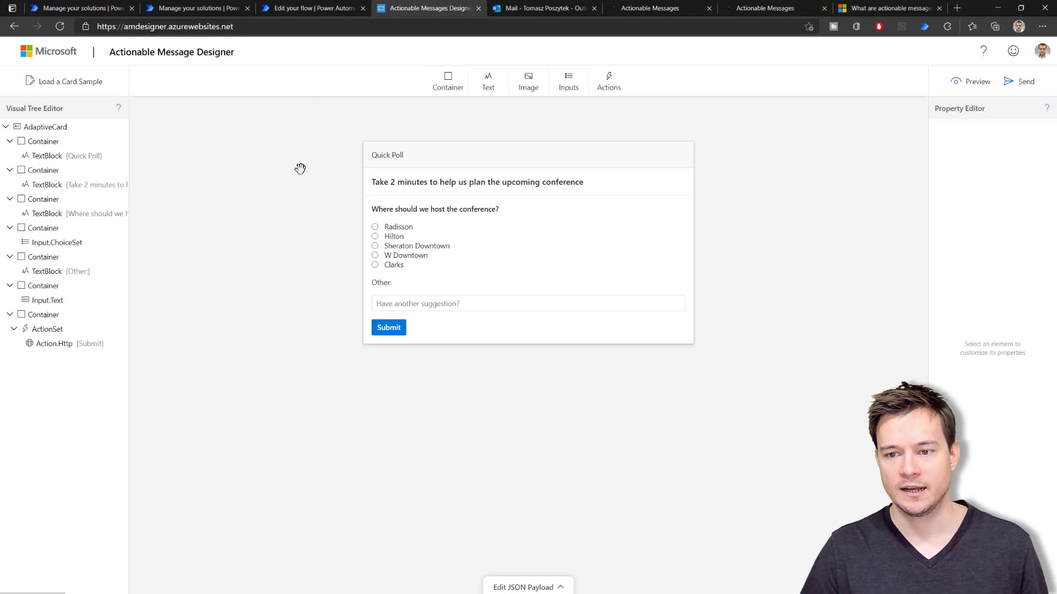
Load the Poll sample card and review its JSON payload, then go to the actionable messages docs
left_click(72, 89)
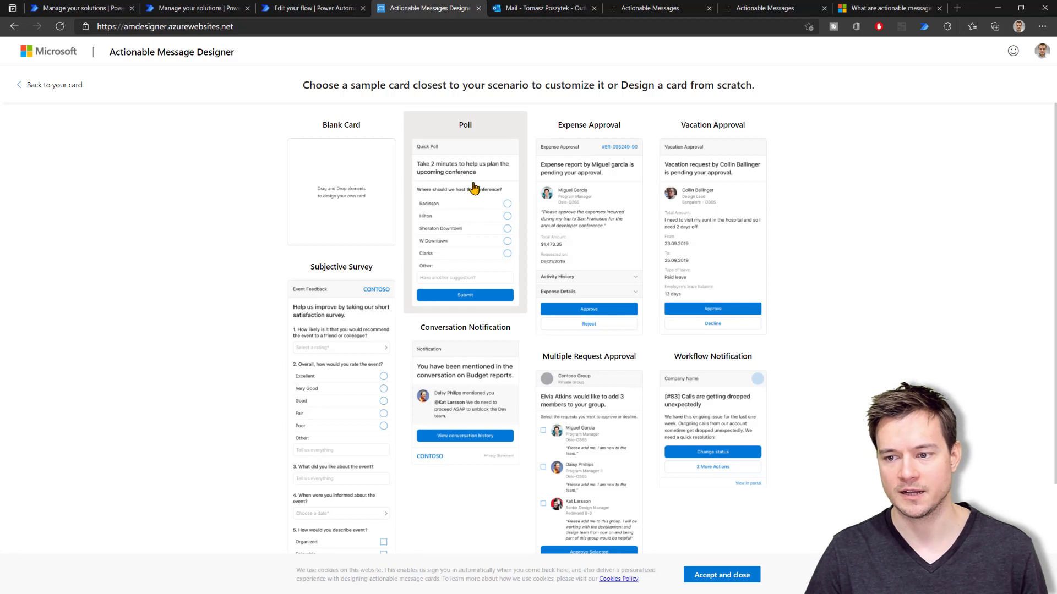
left_click(474, 189)
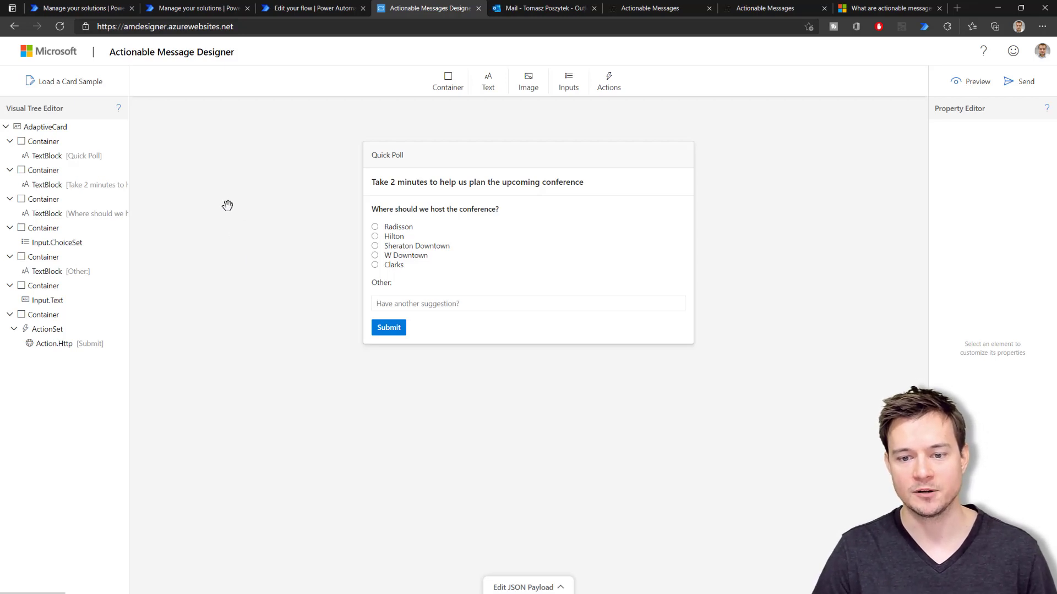
left_click(541, 587)
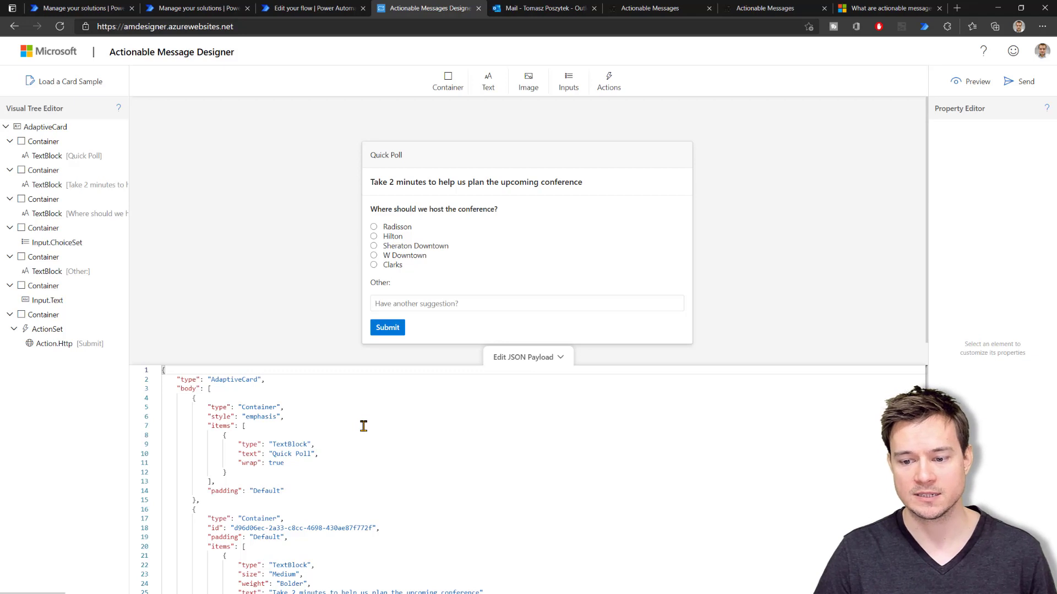
scroll(363, 426, "down", 20)
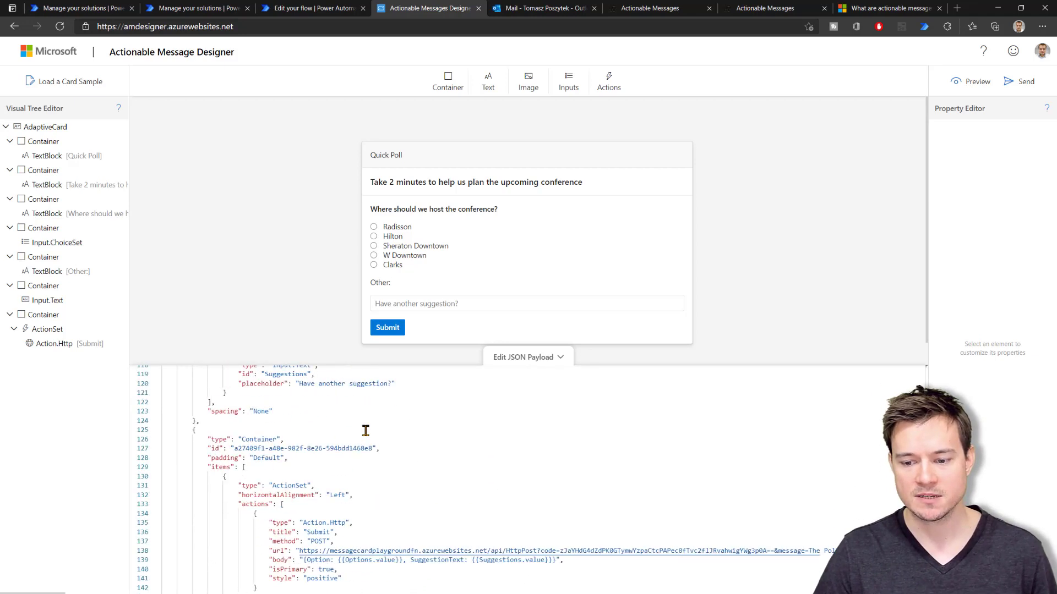
scroll(365, 431, "down", 3)
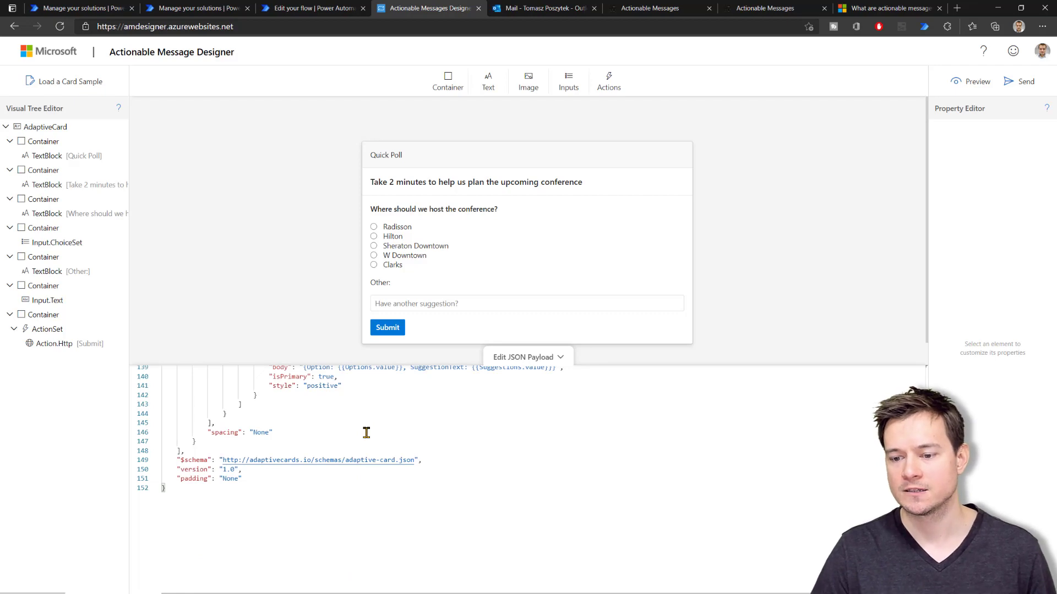
scroll(366, 433, "up", 1)
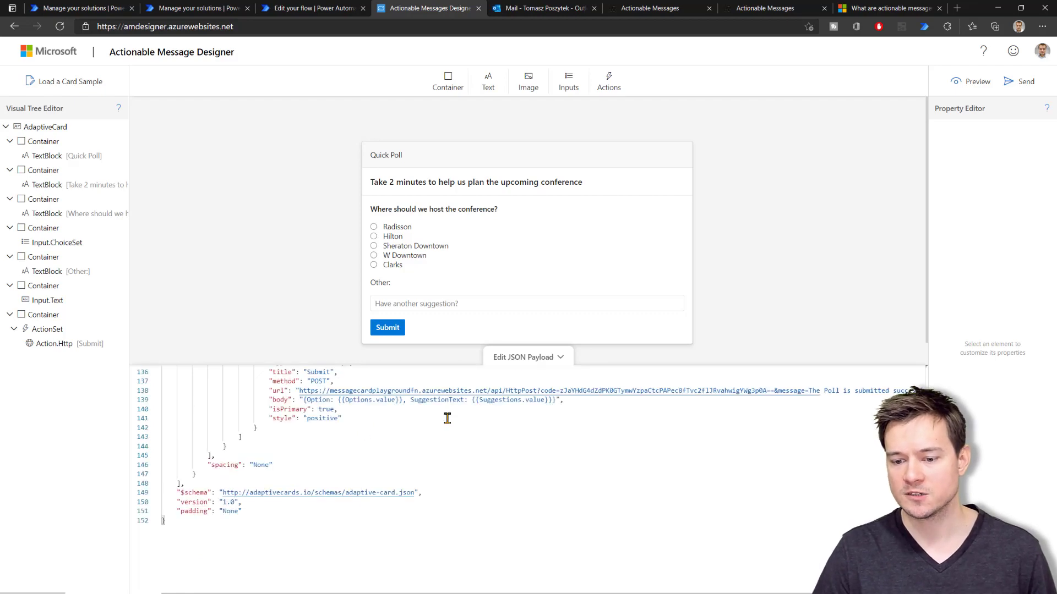
left_click(879, 12)
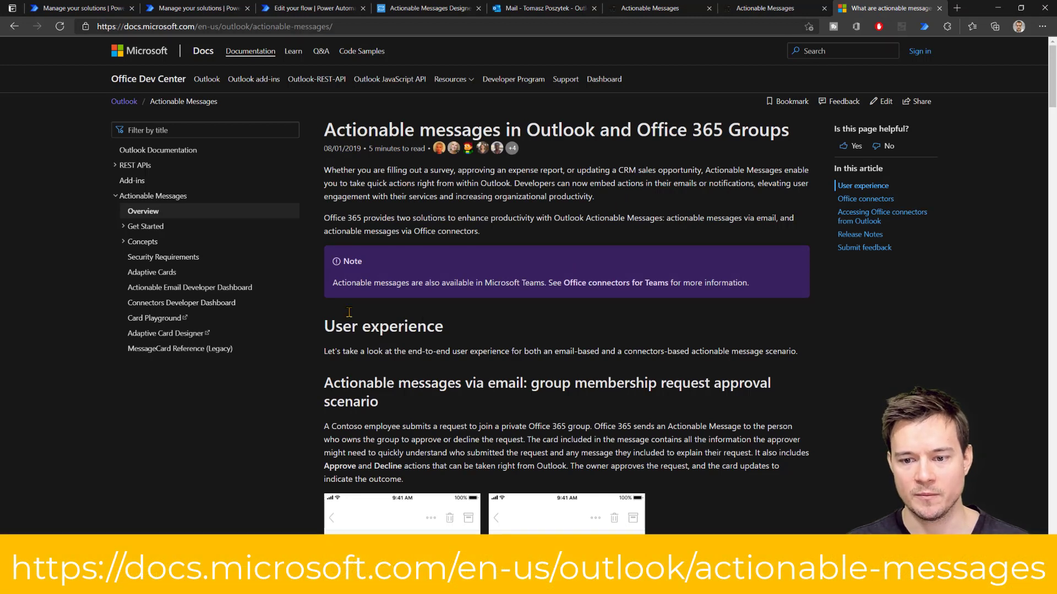
Open the Adaptive Cards article's Outlook-specific properties and read down to autoInvokeAction and correlationId
left_click(155, 273)
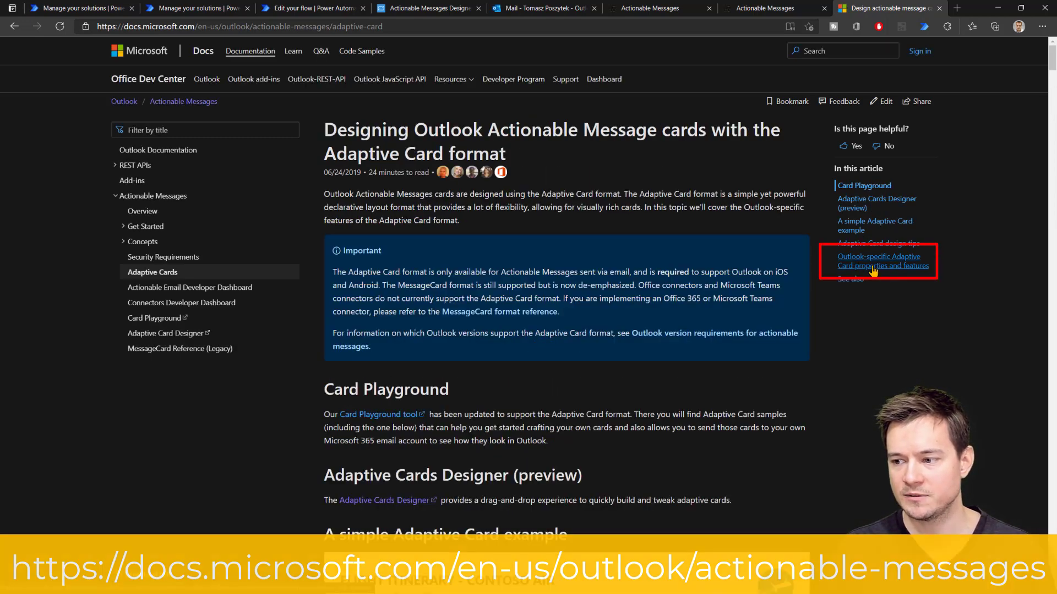
left_click(902, 270)
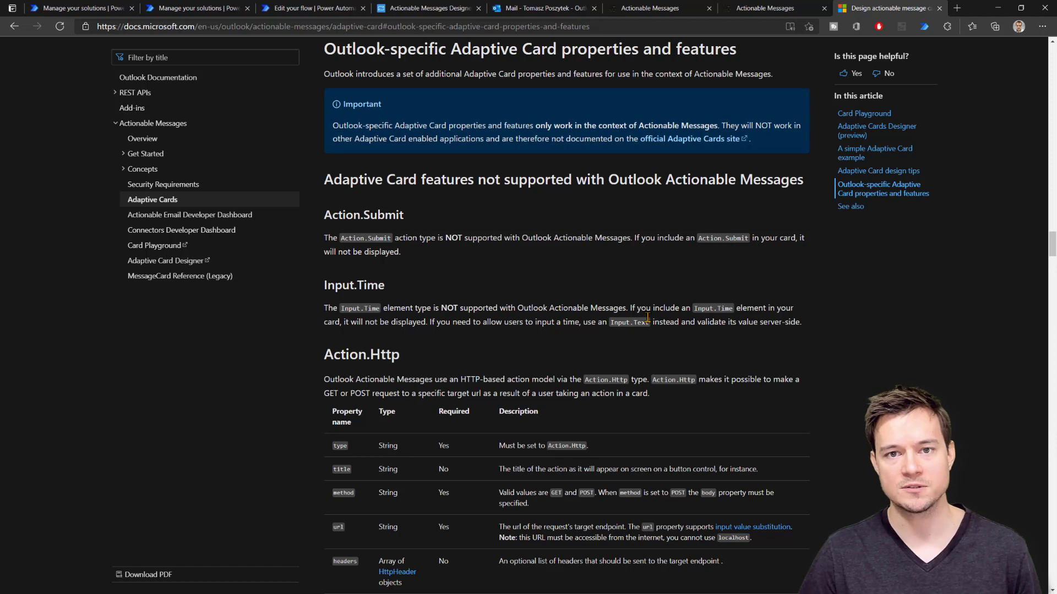
scroll(643, 334, "down", 1)
scroll(643, 334, "down", 3)
scroll(425, 207, "up", 1)
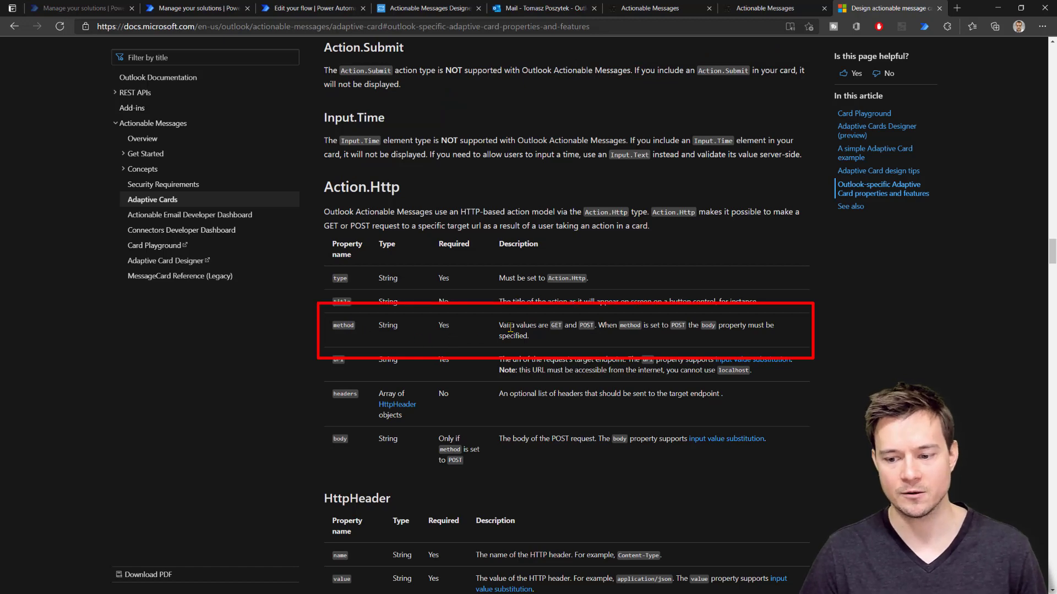
scroll(510, 329, "down", 4)
scroll(509, 328, "down", 2)
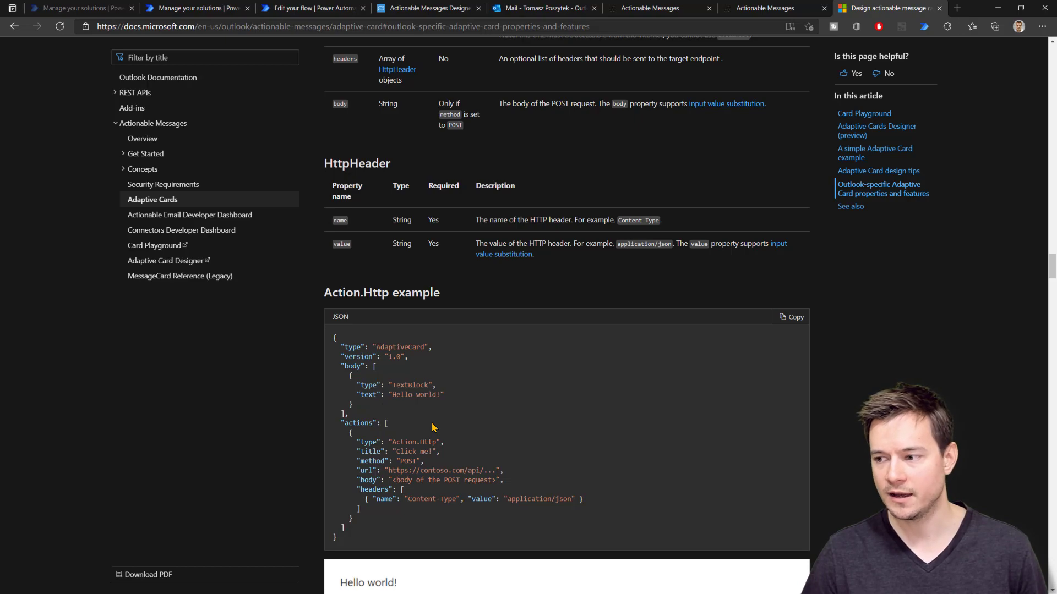
left_click_drag(1052, 267, 1054, 466)
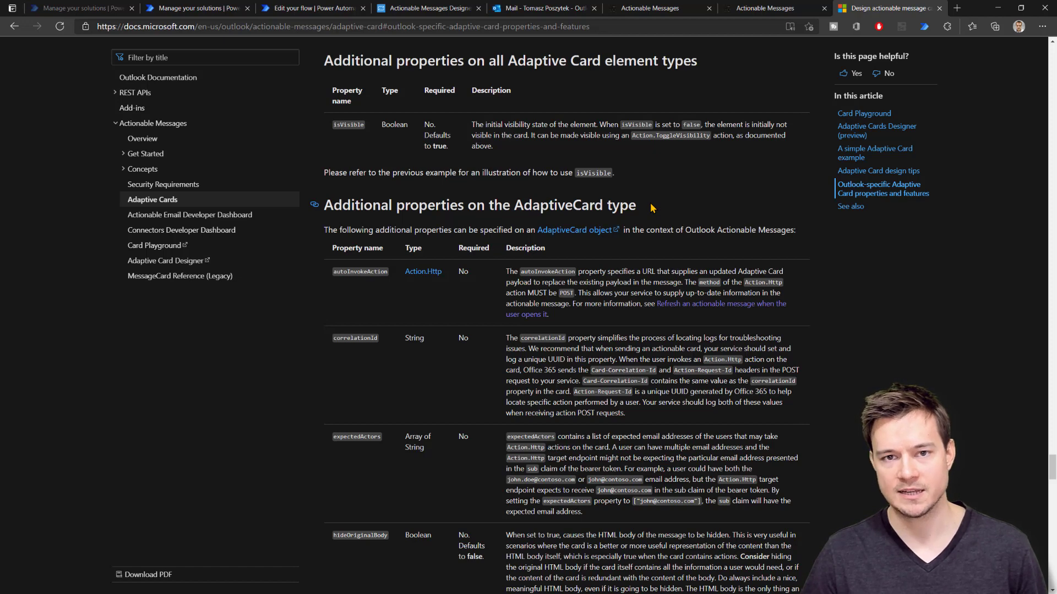
Highlight the required originator property's description, then return to the Quick Poll JSON in the designer
scroll(651, 206, "down", 2)
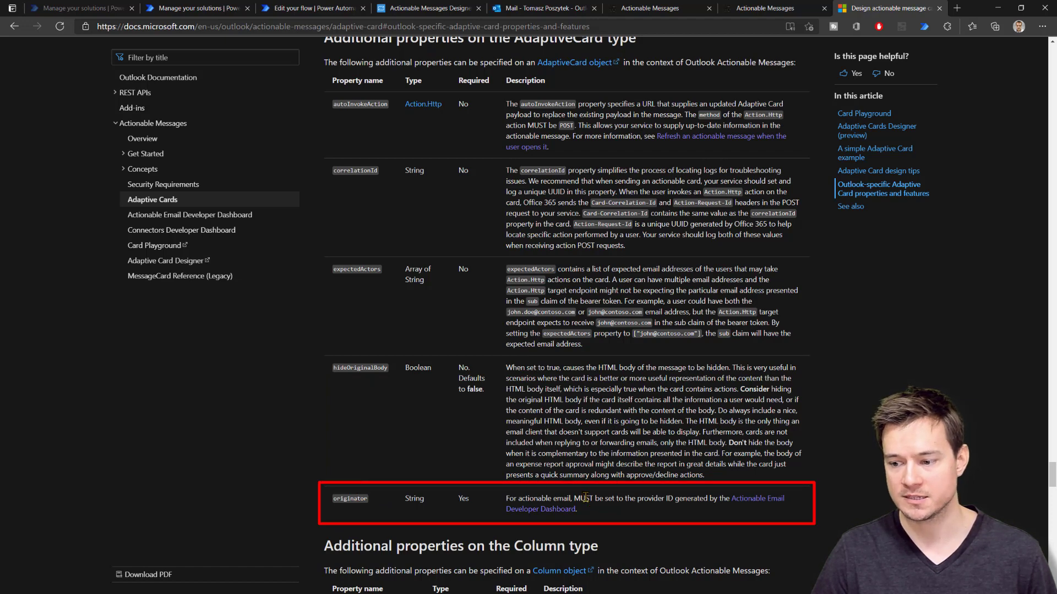
left_click_drag(580, 498, 652, 498)
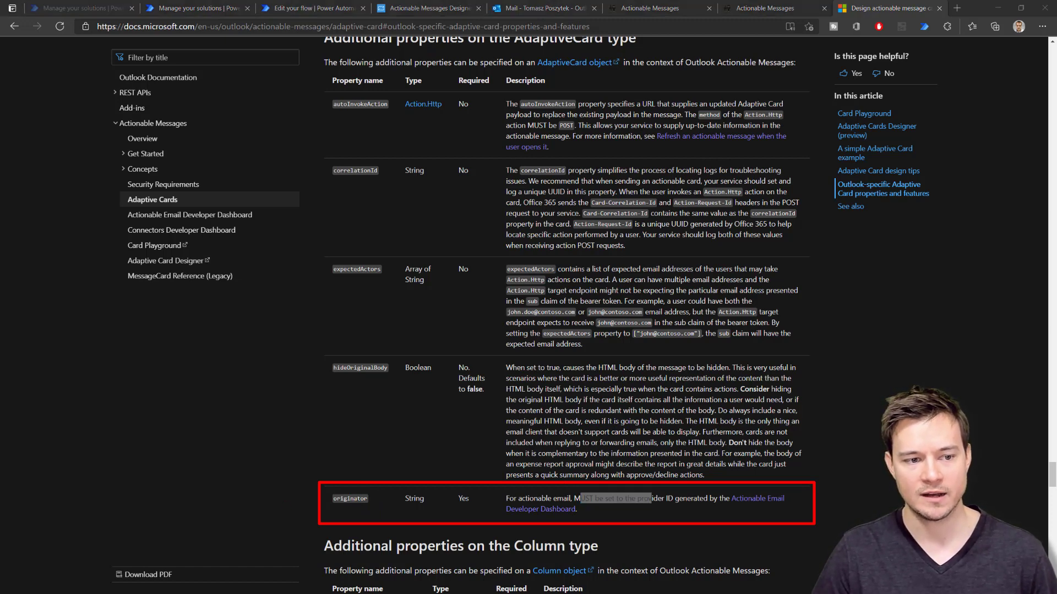
key("Escape")
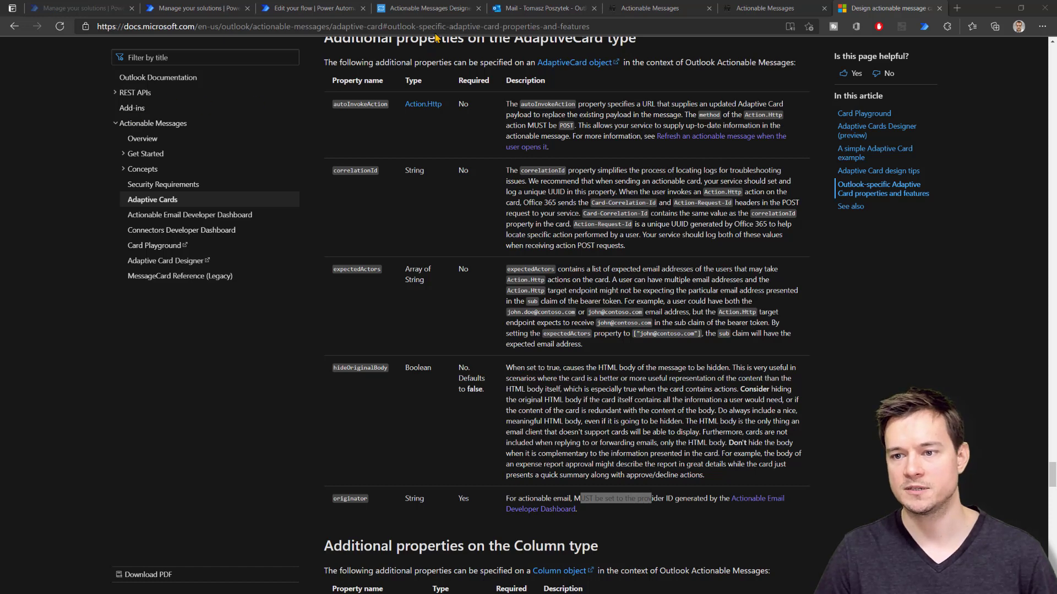
left_click(443, 11)
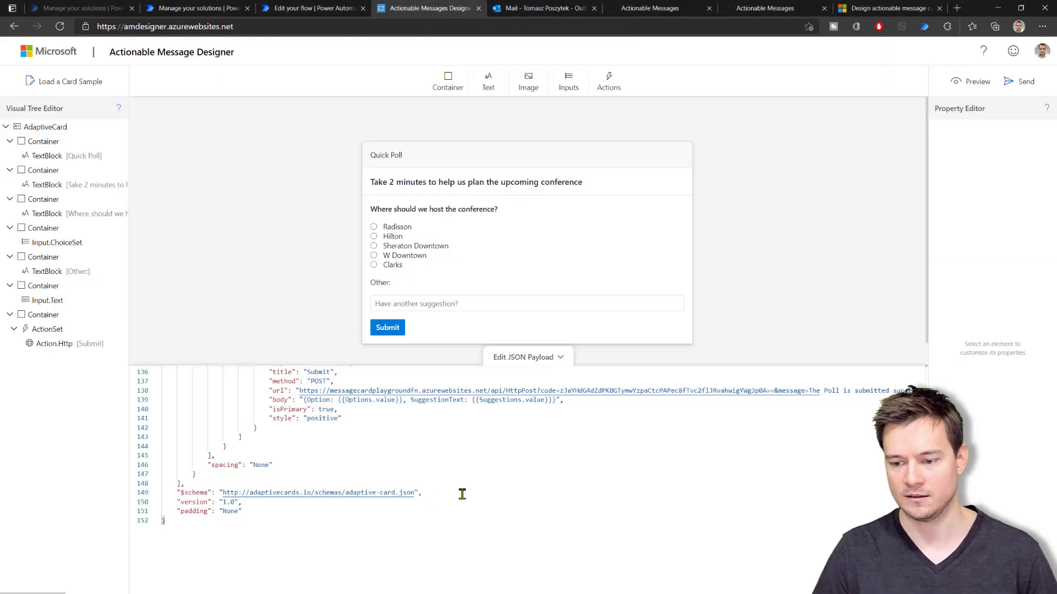
After the "padding": "None" line, add "hideOriginalBody": true and an empty "originator" to the card JSON
left_click(261, 509)
type(",")
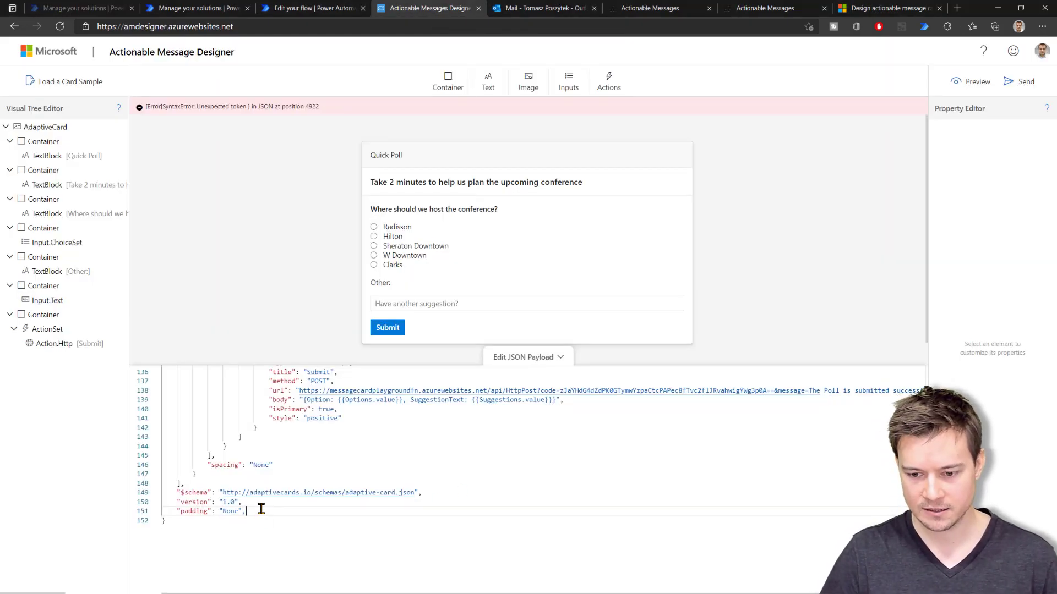
key("Return")
type("\"hideOriginalBody\": true, \"originator\": \"\"")
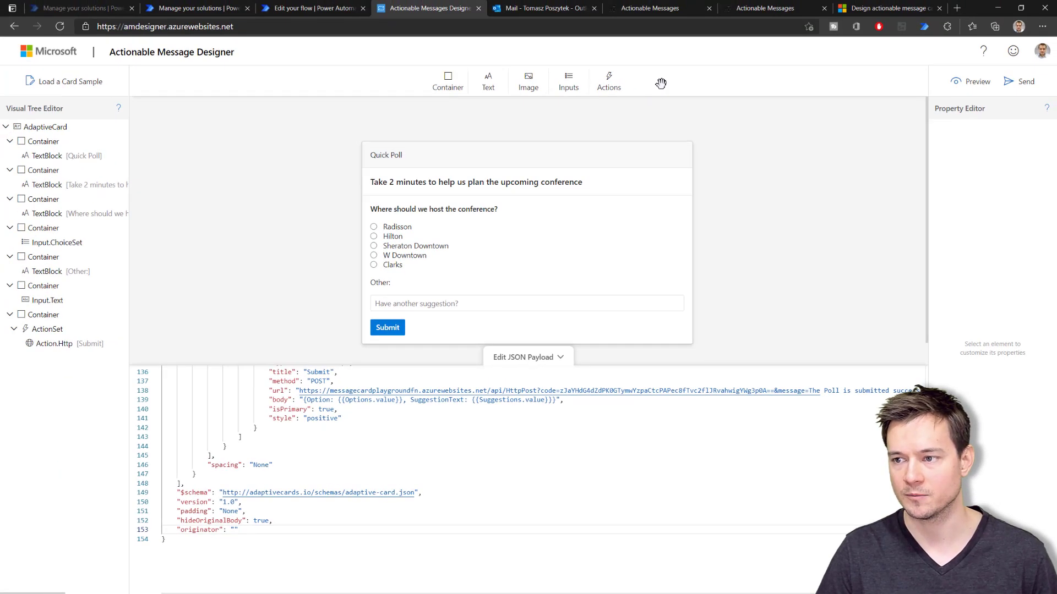
left_click(652, 8)
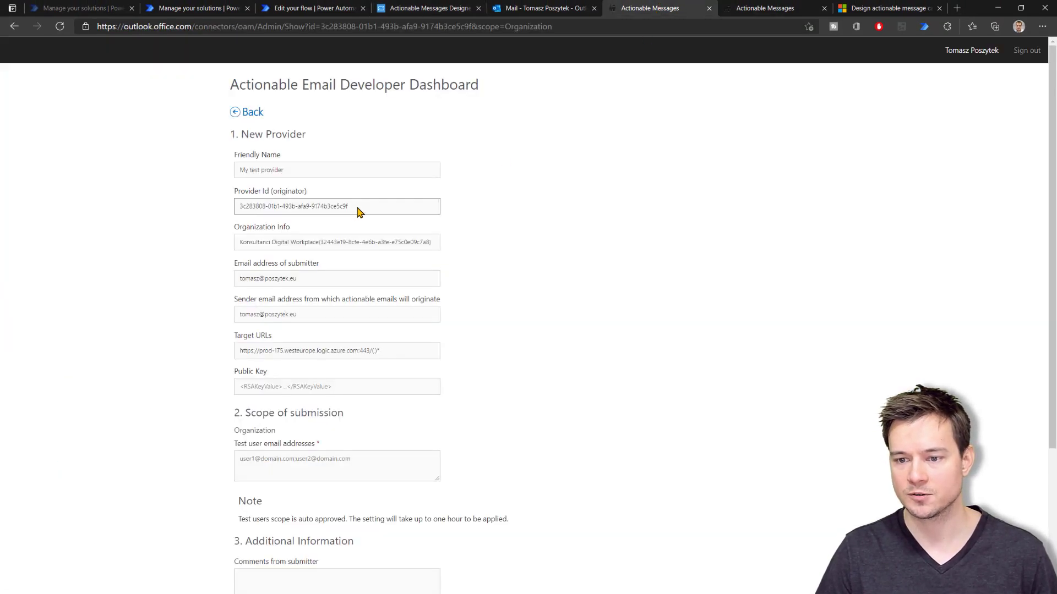
Copy the Provider Id from the dashboard and paste it as the card's originator value
left_click_drag(357, 209, 239, 212)
key("ctrl+c")
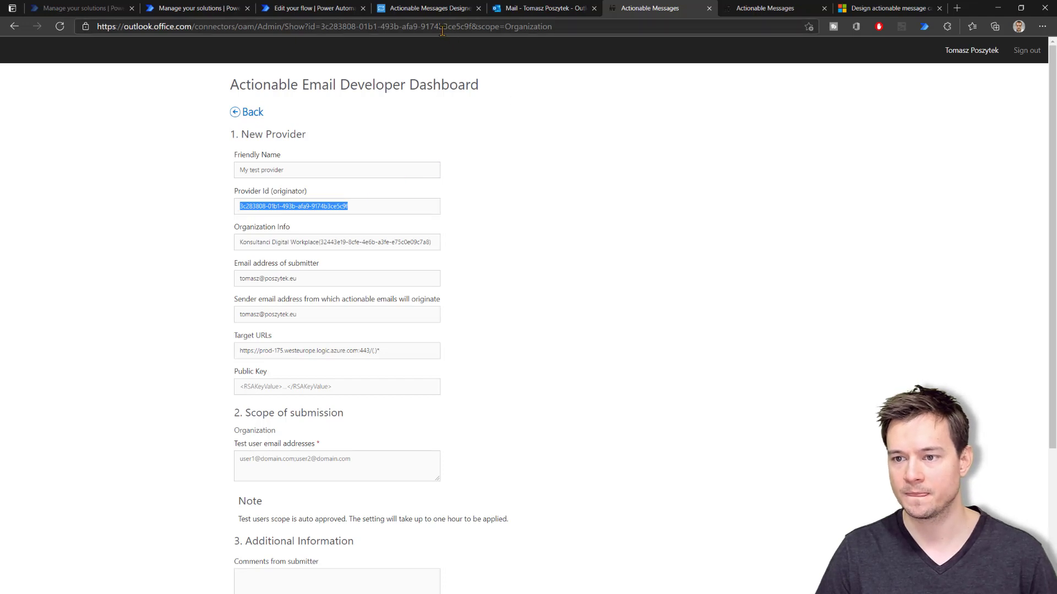
left_click(429, 8)
key("ctrl+v")
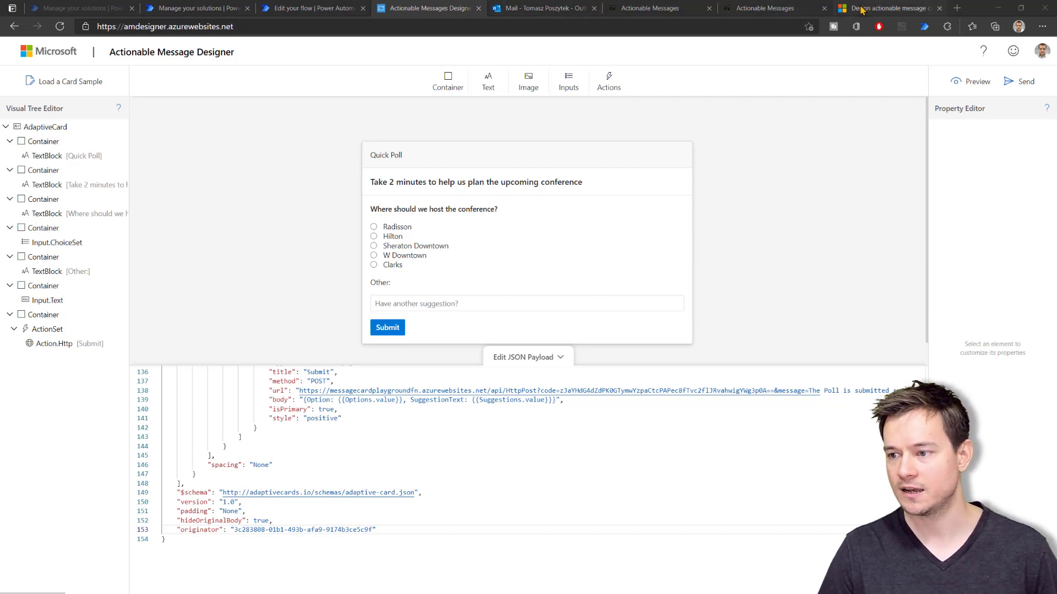
left_click(886, 8)
scroll(962, 381, "up", 5)
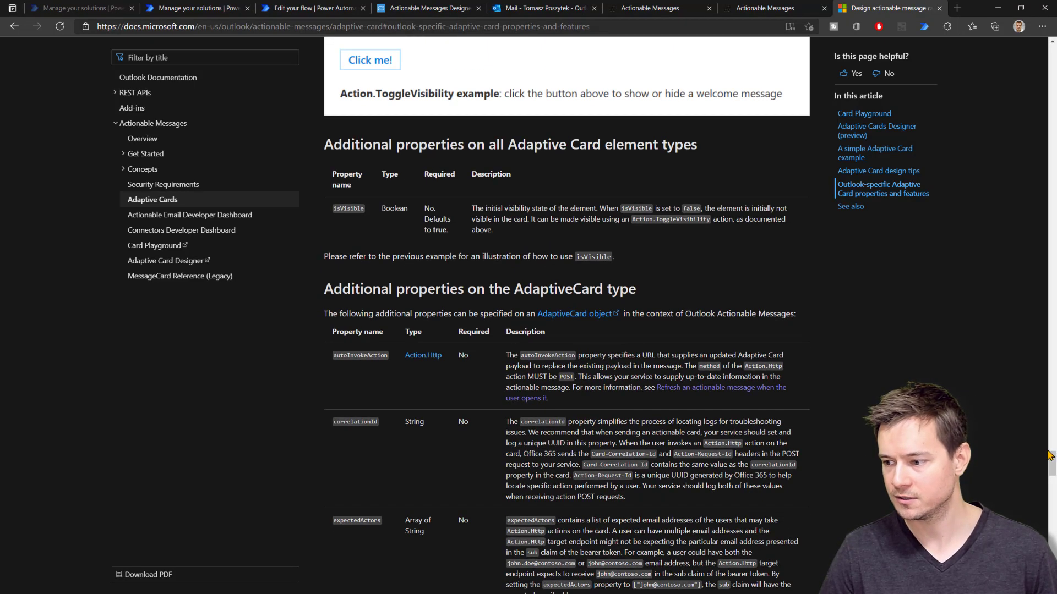
Review the Action.Http example with headers in the Outlook-specific properties section, then return to the designer
left_click_drag(1051, 464, 1012, 62)
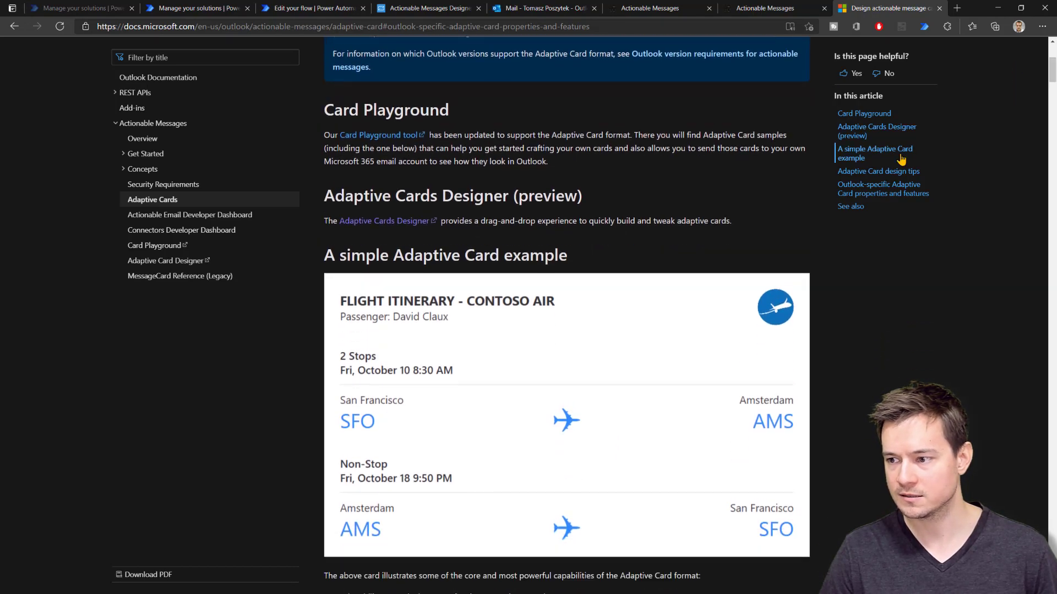
left_click(926, 188)
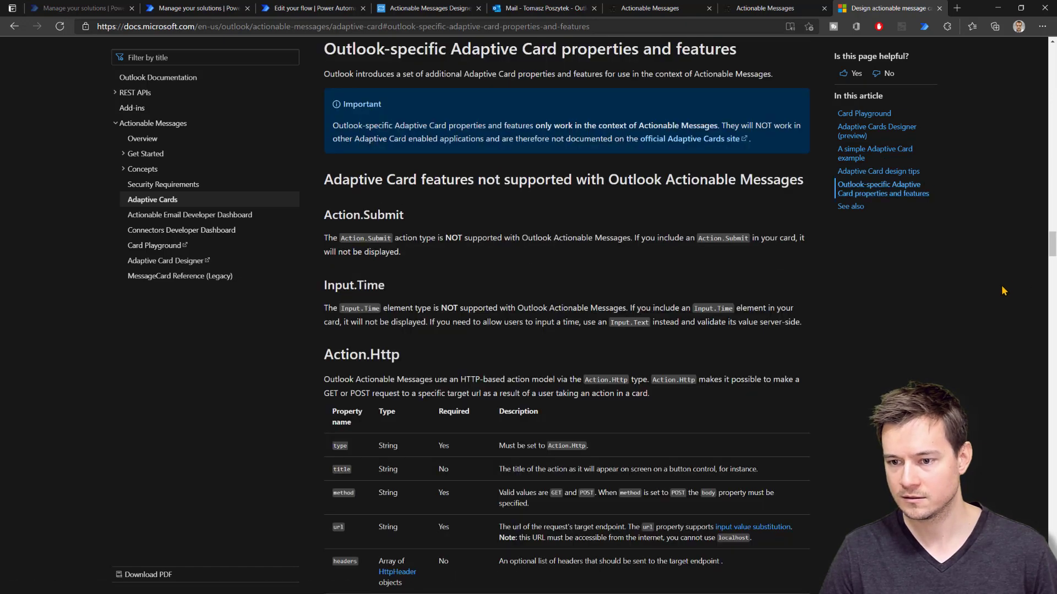
scroll(1003, 291, "down", 8)
scroll(1002, 291, "down", 5)
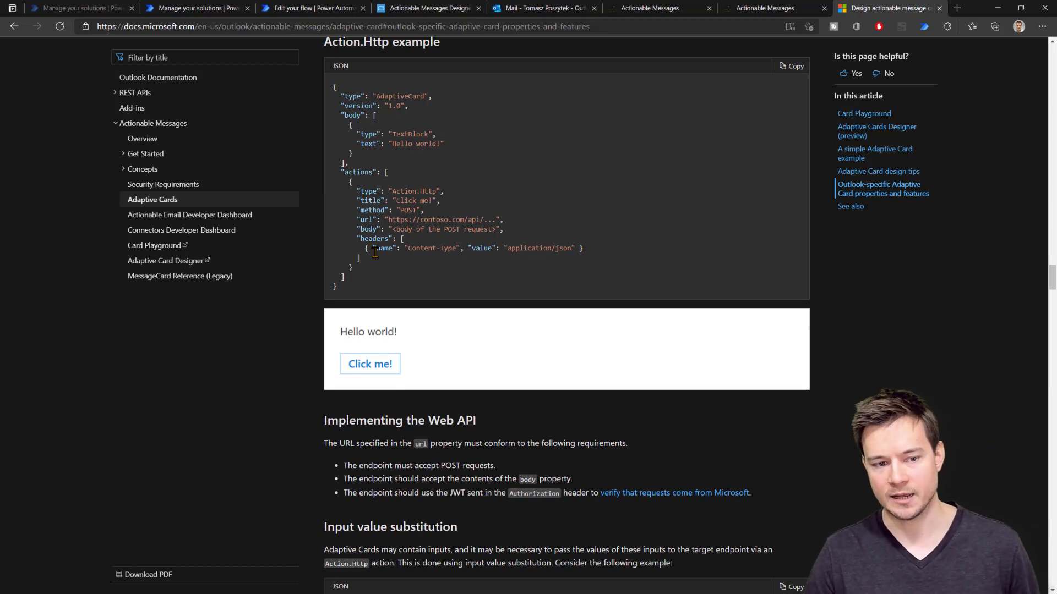
left_click(414, 9)
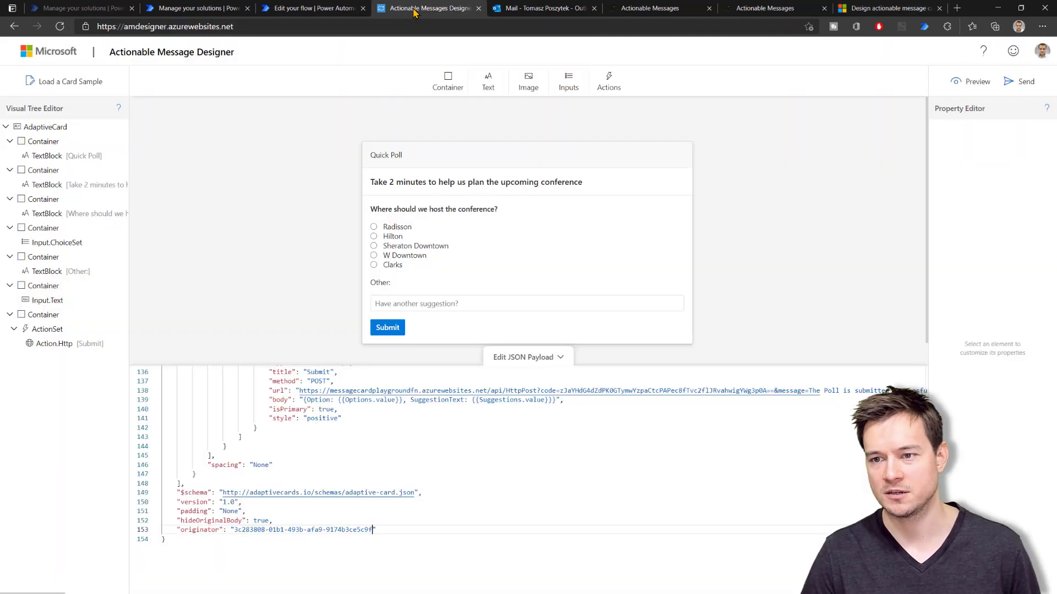
Insert a headers array after the body line: empty Authorization and Content-type application/json
scroll(326, 467, "up", 1)
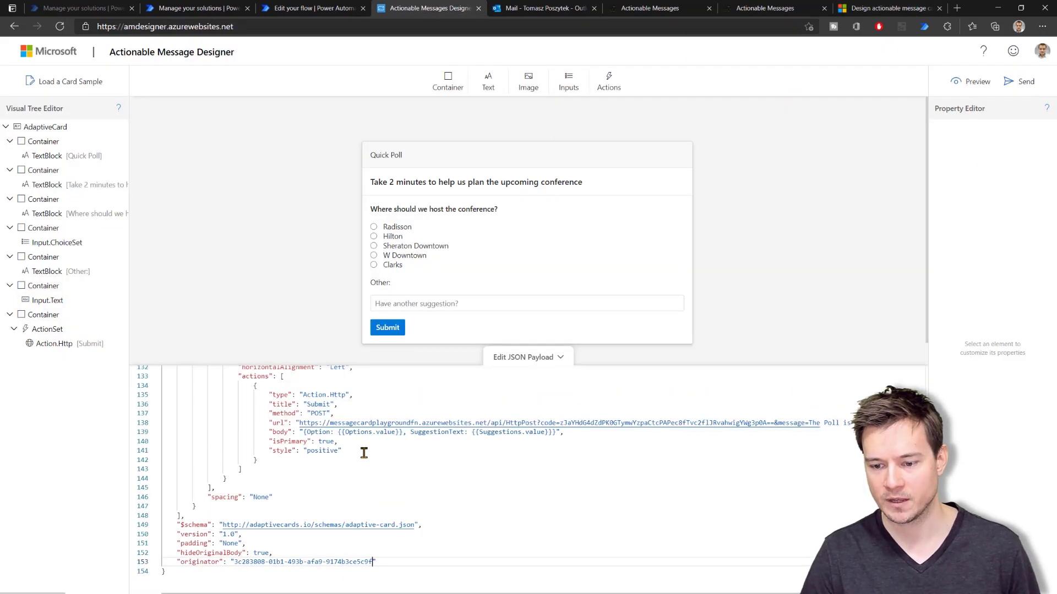
left_click(580, 433)
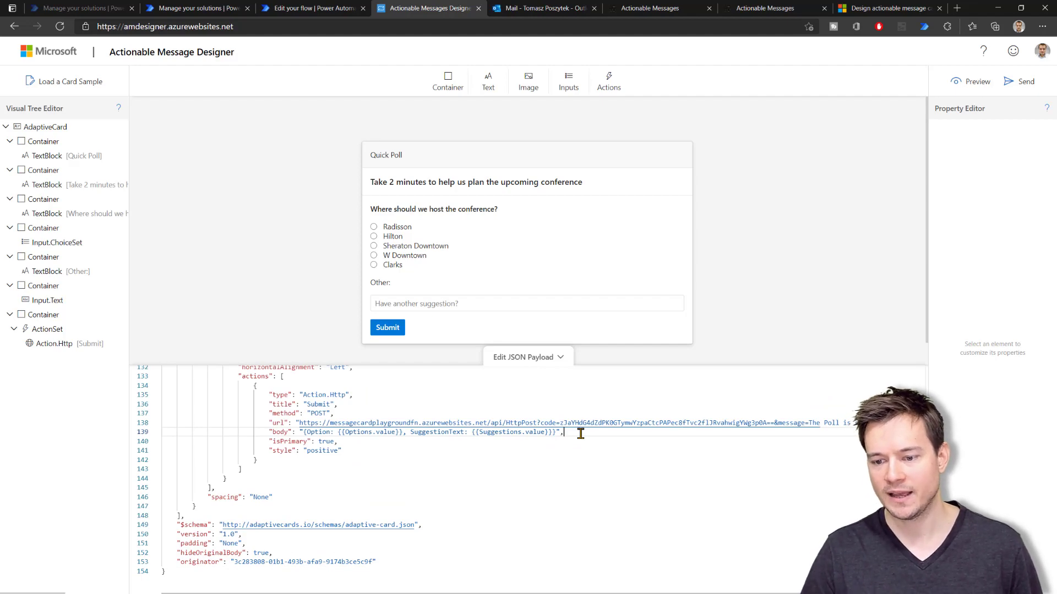
scroll(416, 455, "up", 2)
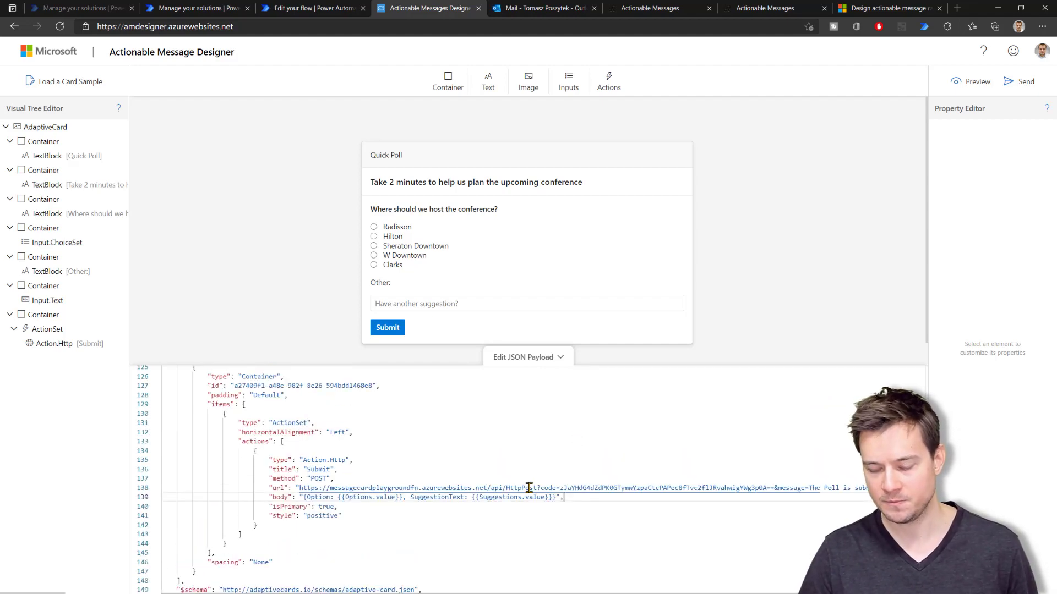
key("Return")
type("\"headers\": [ { \"name\": \"Authorization\", \"value\": \"\" }, { \"name\": \"Content-type\", \"value\": \"application/json\" } ]")
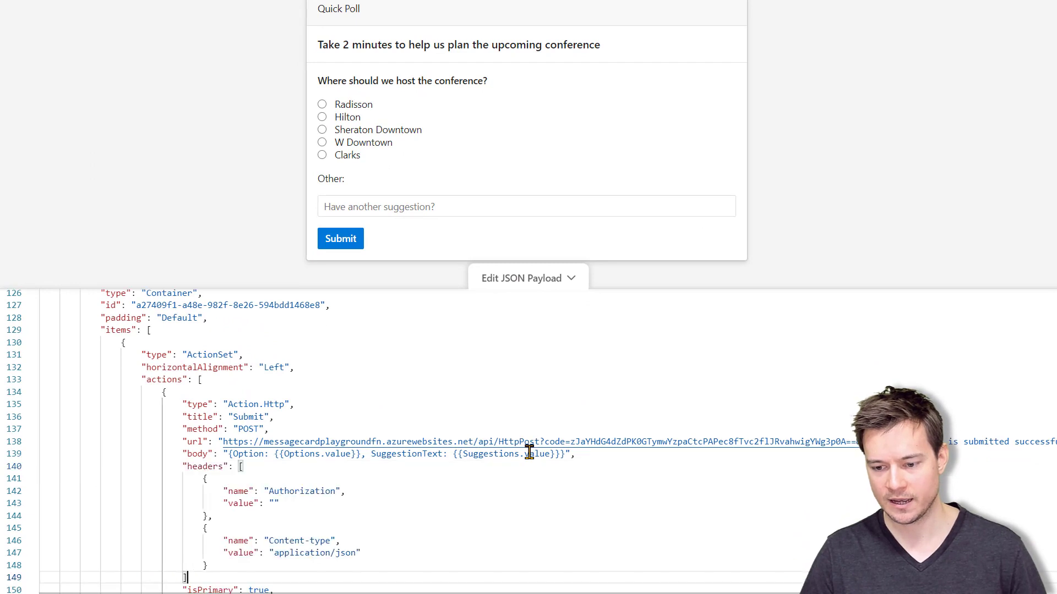
scroll(458, 512, "down", 1)
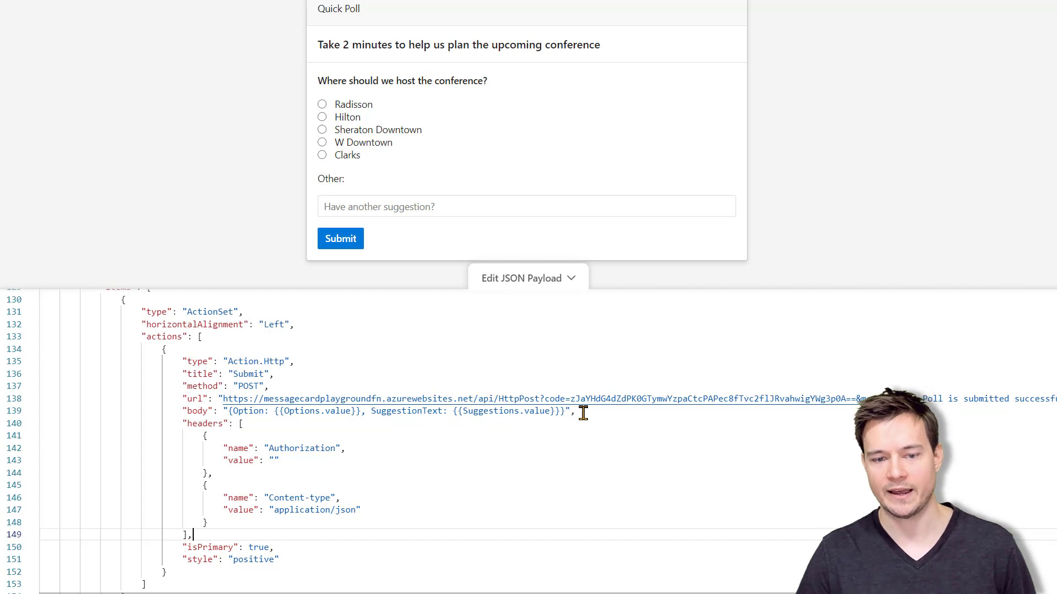
Wrap Option, SuggestionText and both value placeholders on line 139 in escaped quotes (\")
left_click(234, 411)
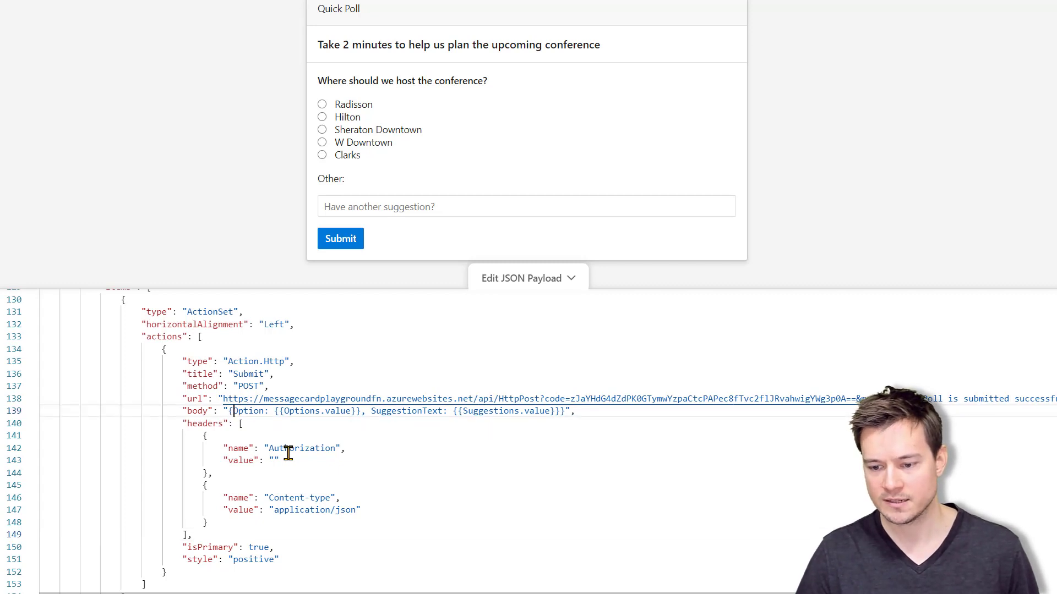
key("ctrl+shift+Right")
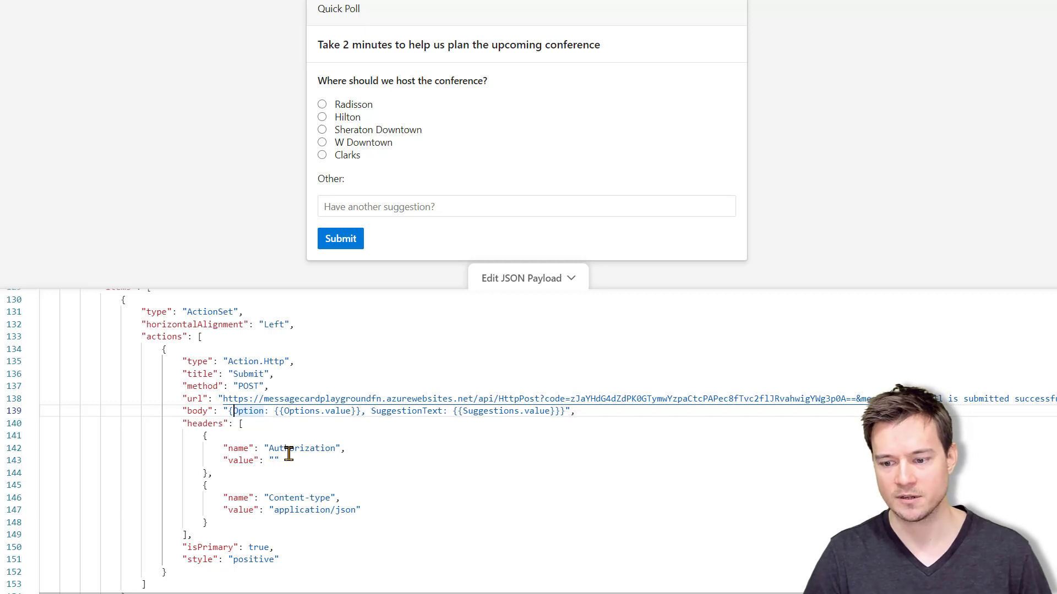
type("\\\"")
key("ctrl+Right")
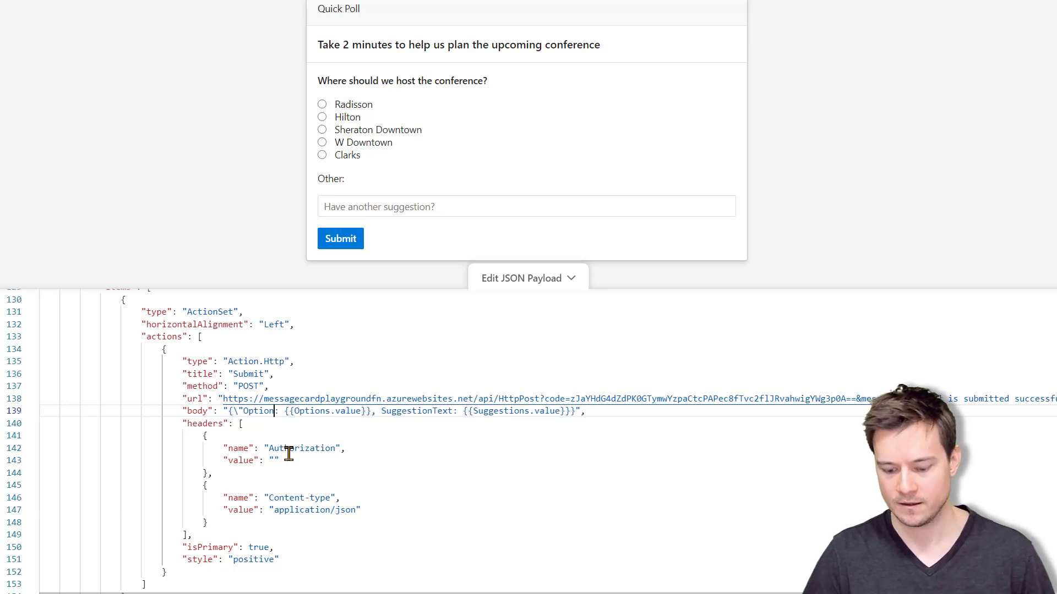
type("\\\"")
type("\\\"")
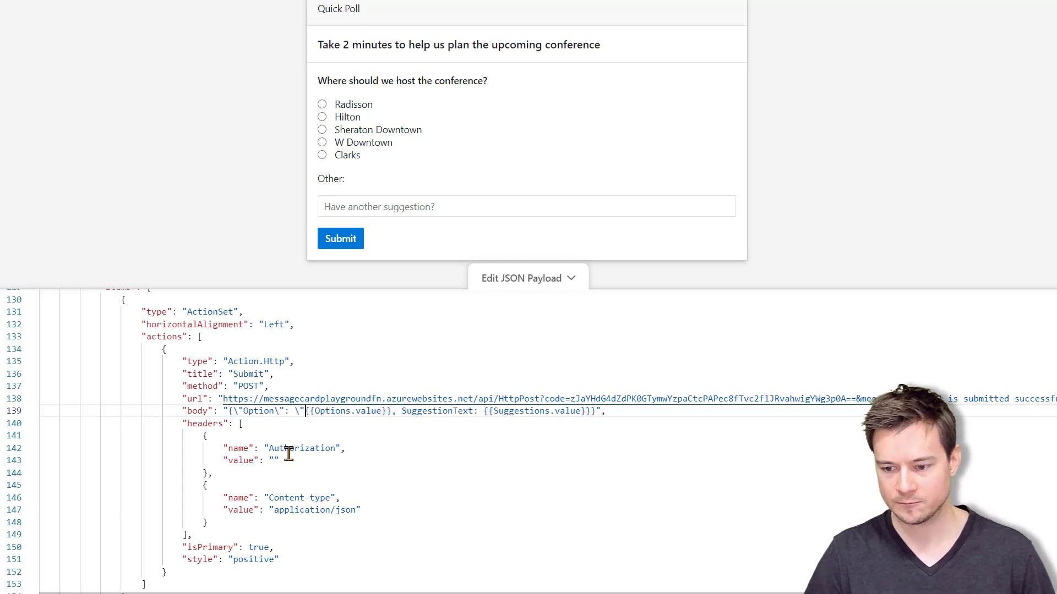
type("\\\"")
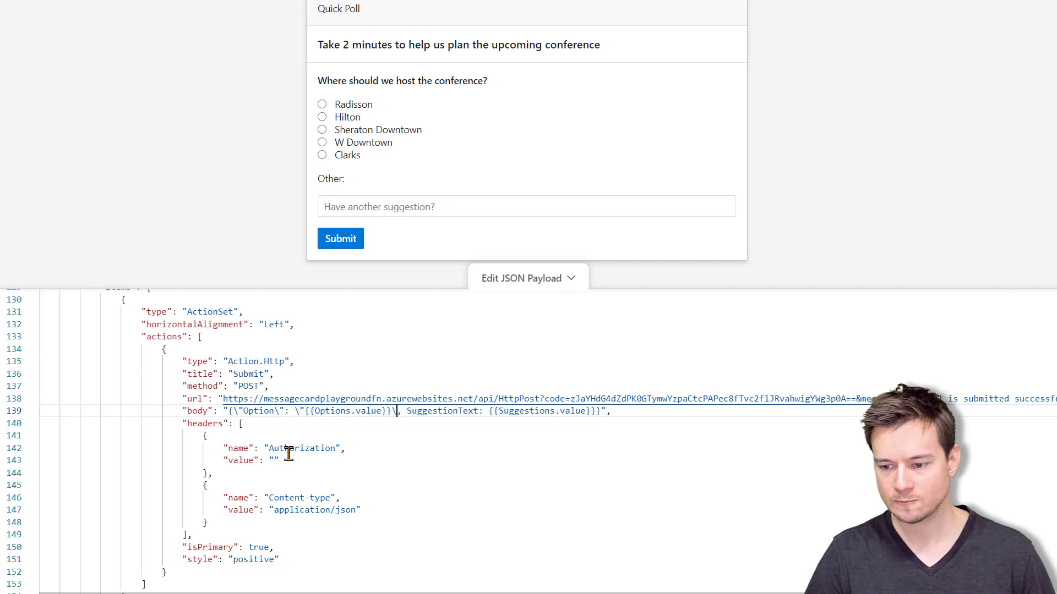
key("Right")
key("Right")
type("\\\"")
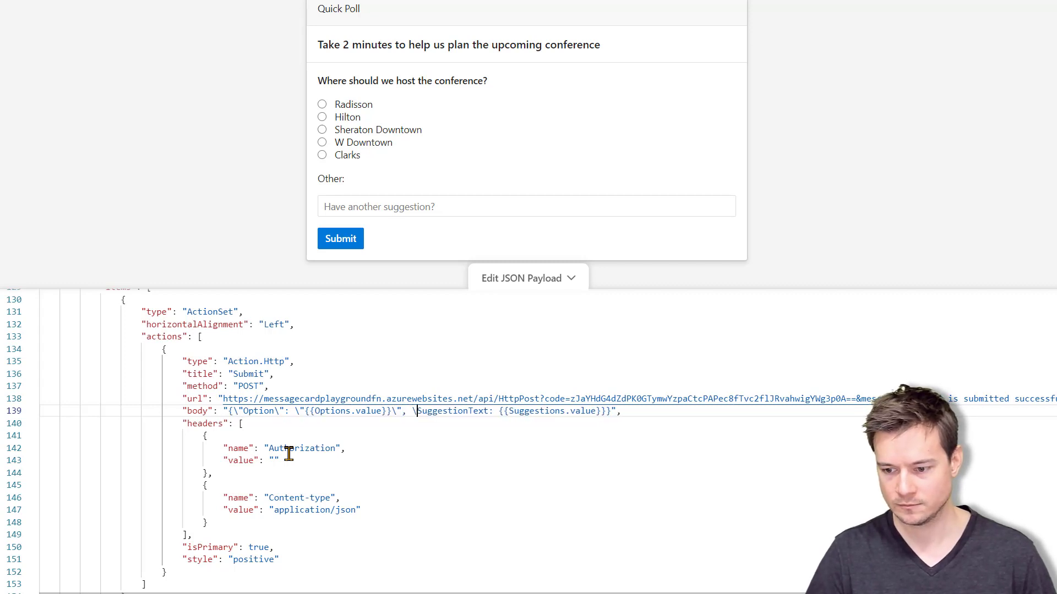
type("\\\"")
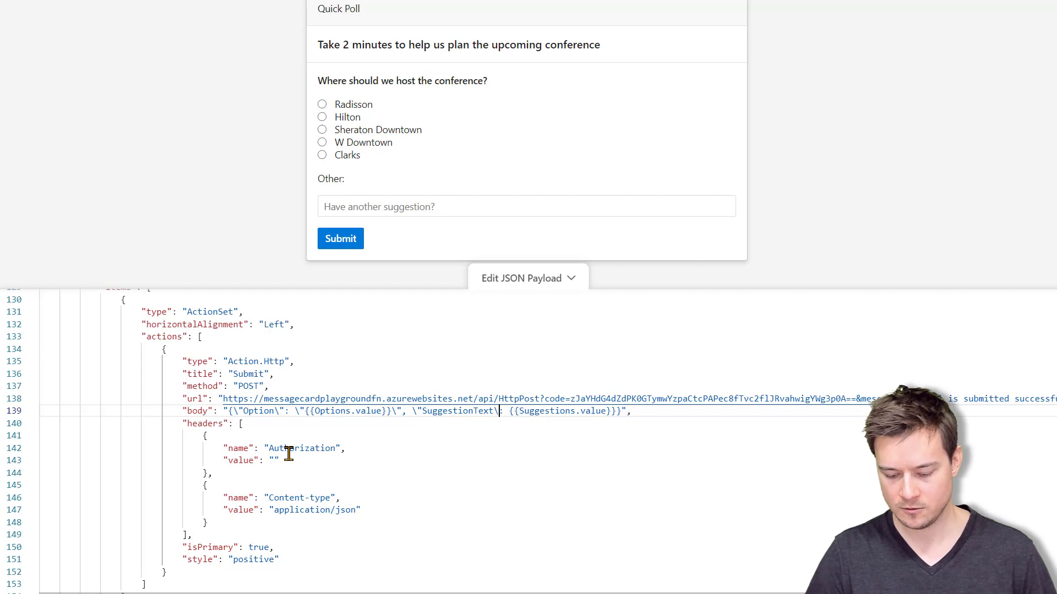
type("\\\"")
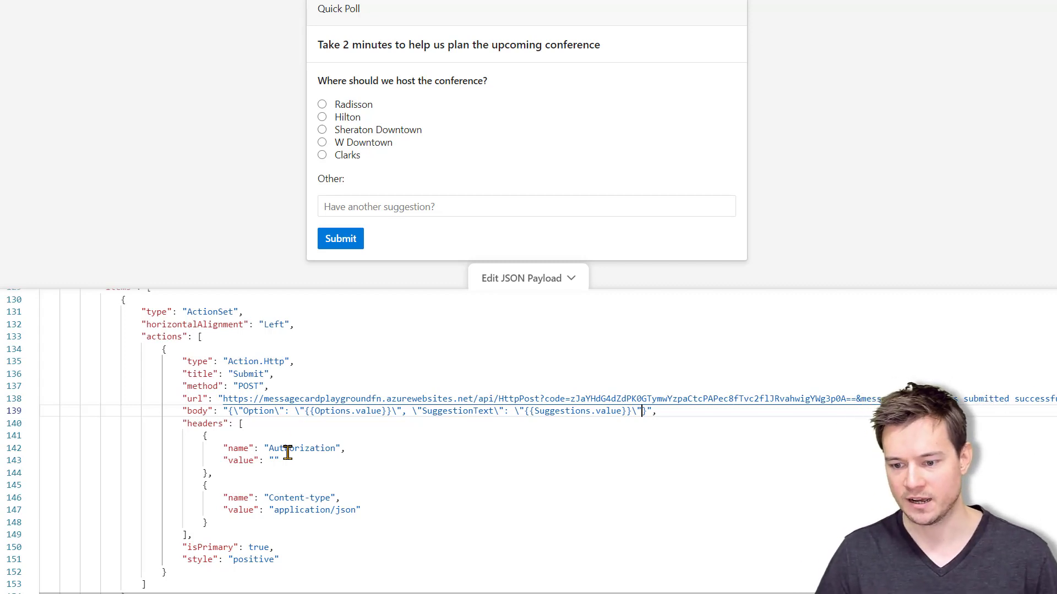
left_click_drag(223, 398, 300, 399)
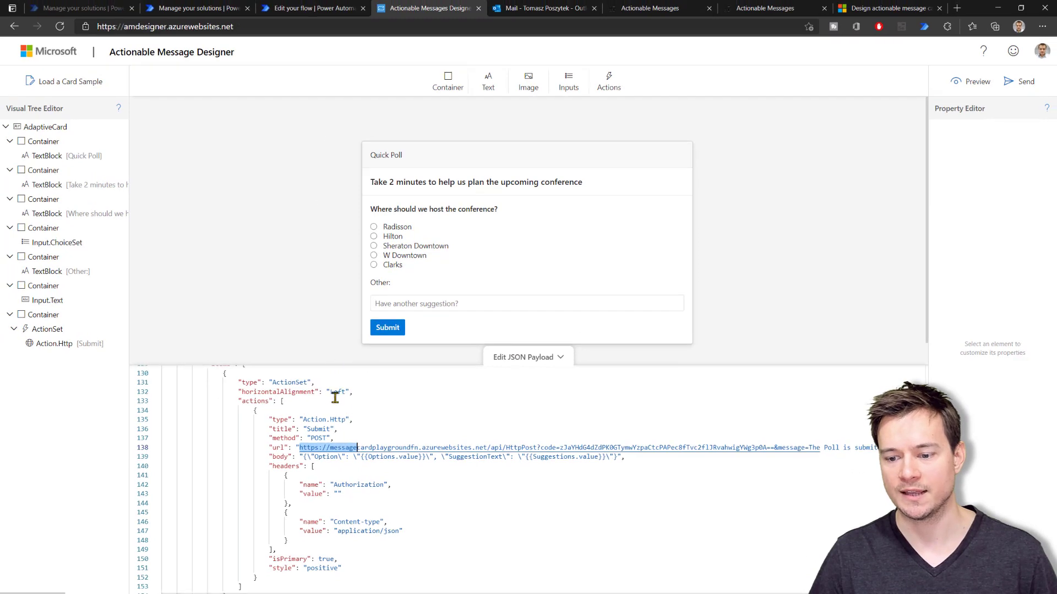
Replace the Submit action's url with the flow's copied HTTP POST trigger URL
left_click(311, 8)
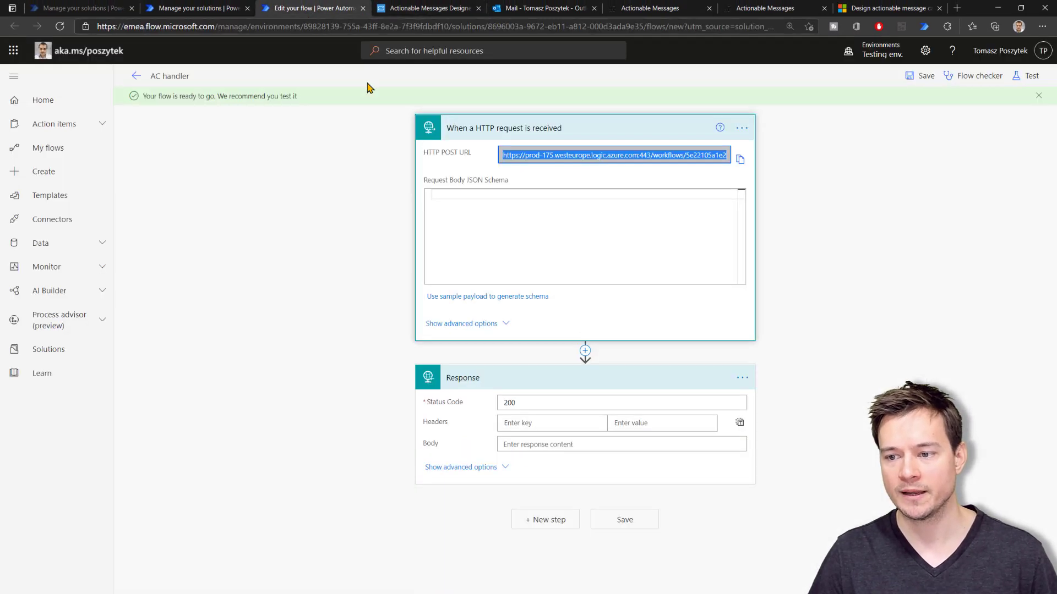
left_click(739, 159)
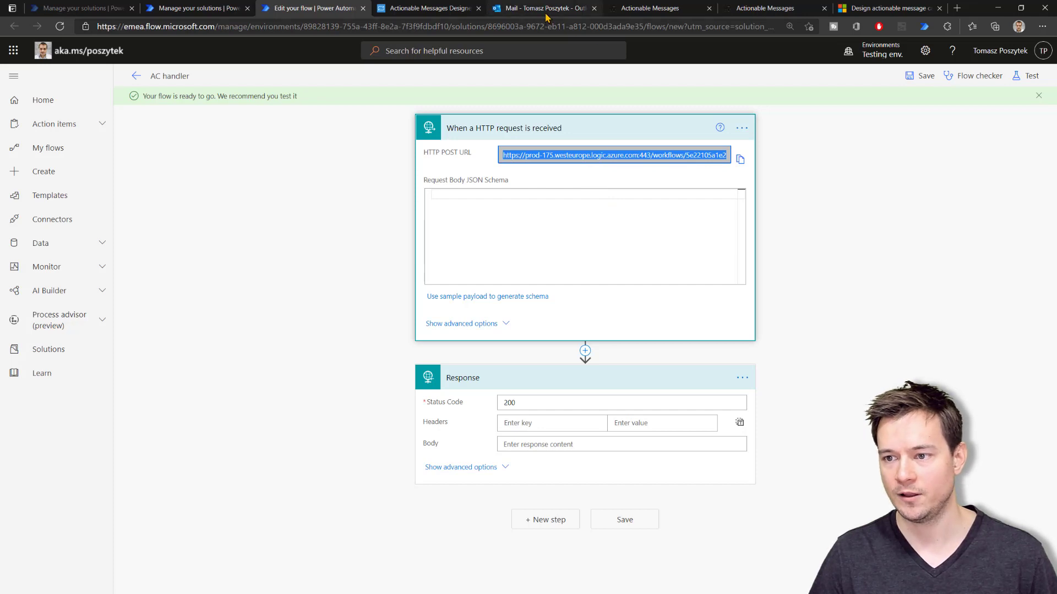
left_click(440, 8)
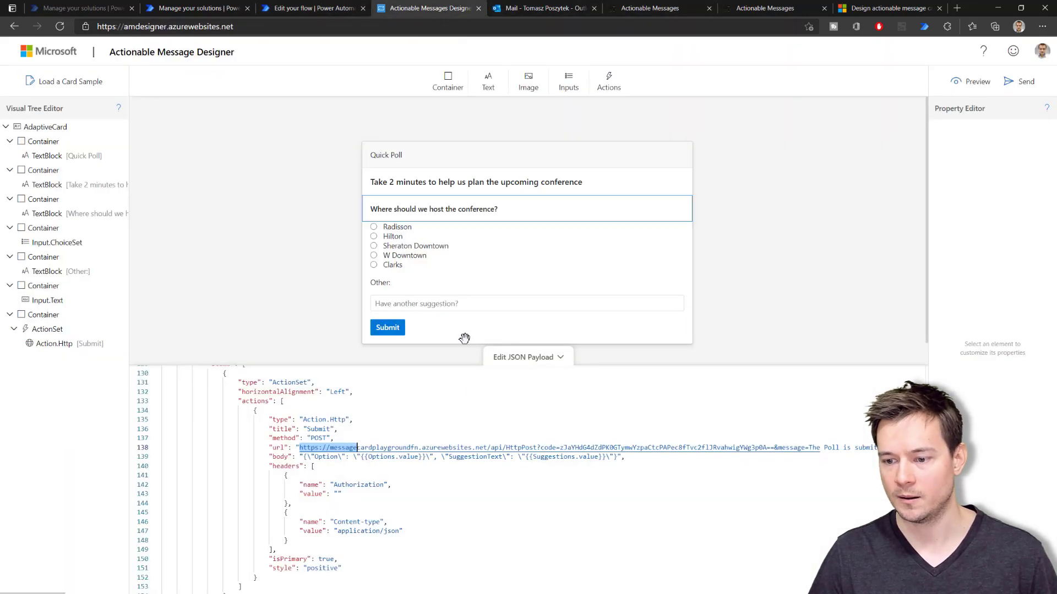
left_click_drag(300, 448, 317, 438)
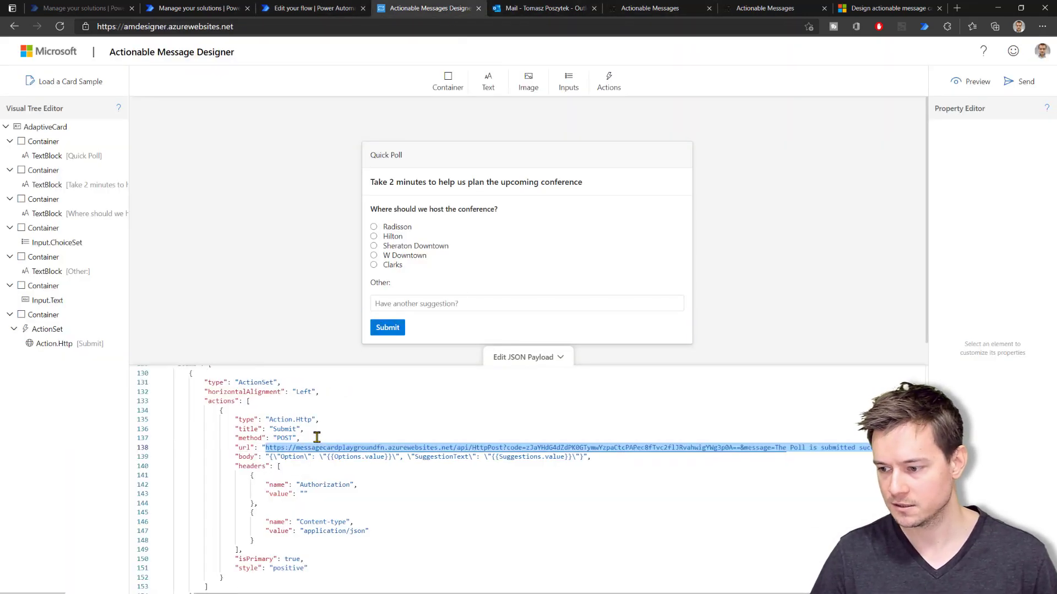
key("ctrl+v")
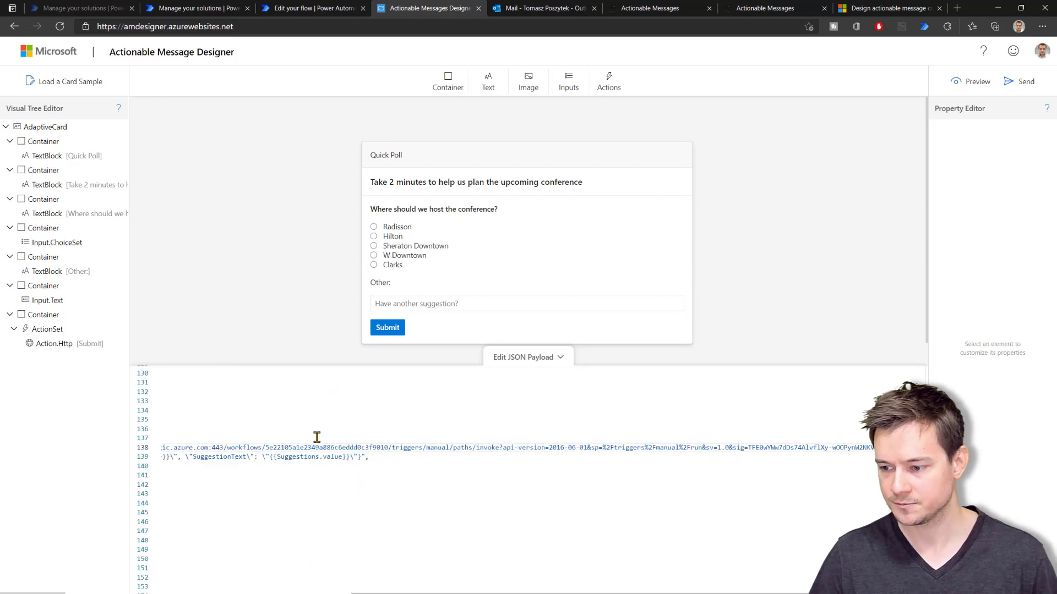
Select and copy the entire card JSON payload
scroll(630, 552, "left", 10)
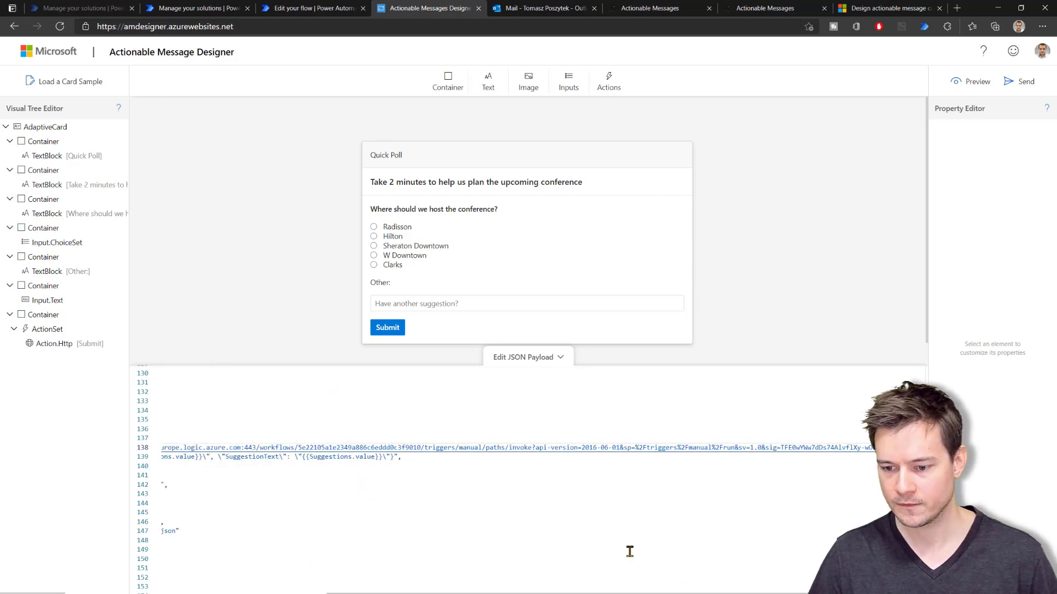
scroll(500, 534, "up", 4)
scroll(500, 534, "left", 2)
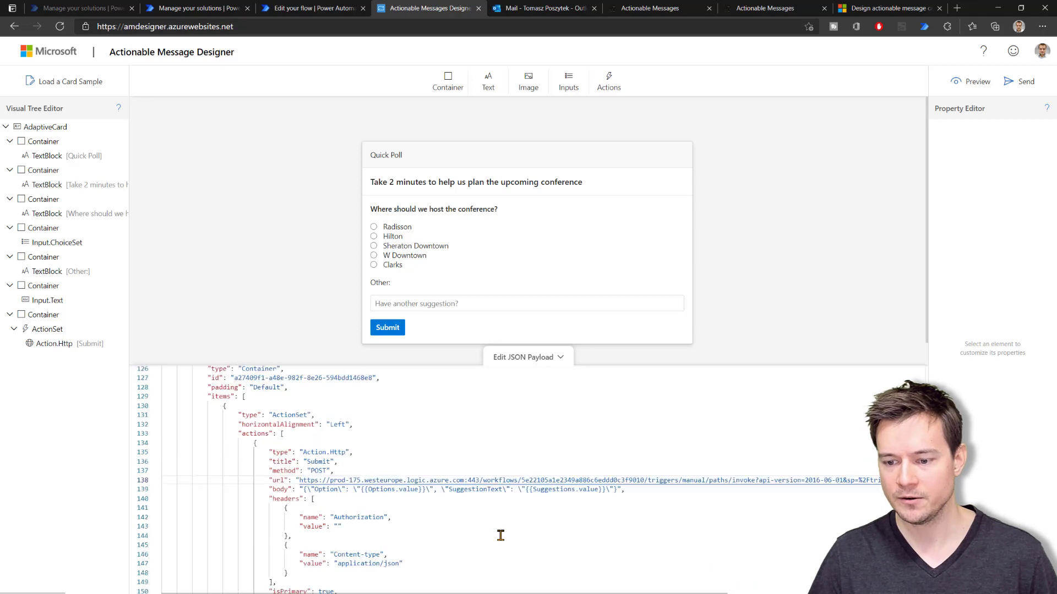
scroll(497, 512, "up", 2)
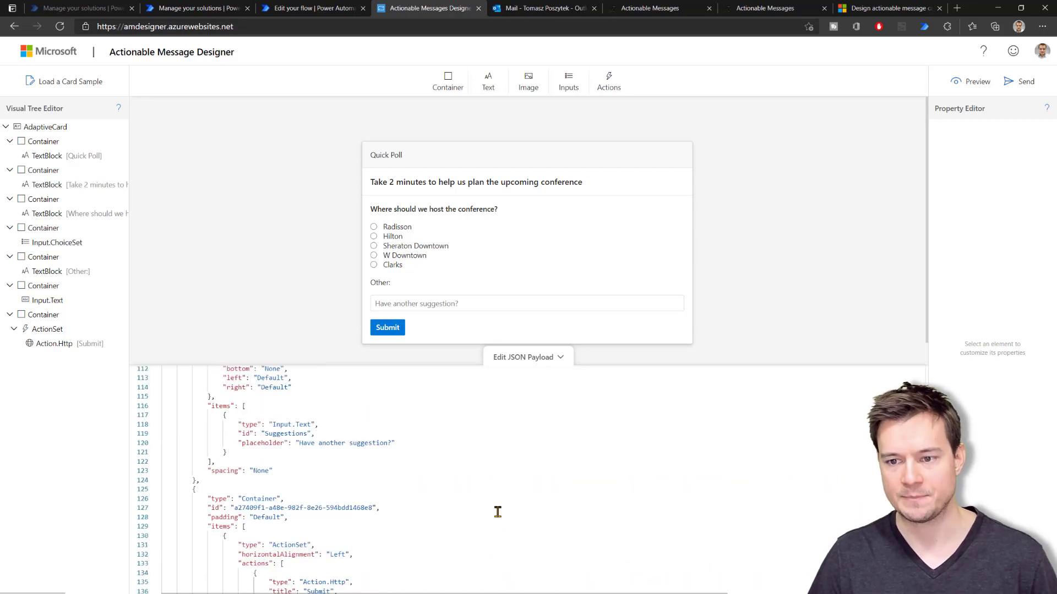
left_click(429, 489)
key("ctrl+a")
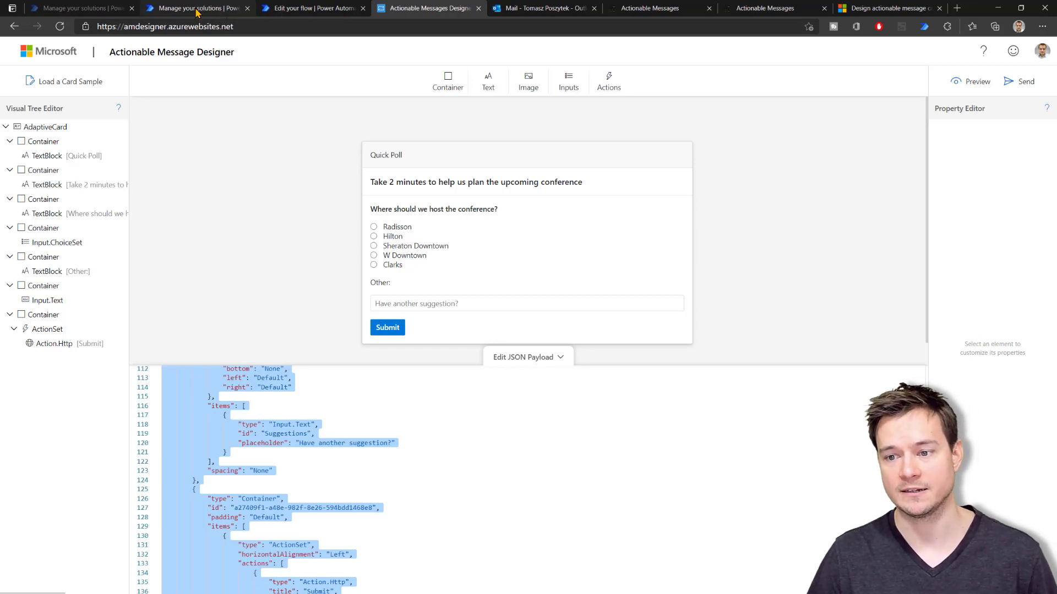
left_click(197, 10)
Create a new cloud flow in the solution named 'AC trigger'
left_click(662, 364)
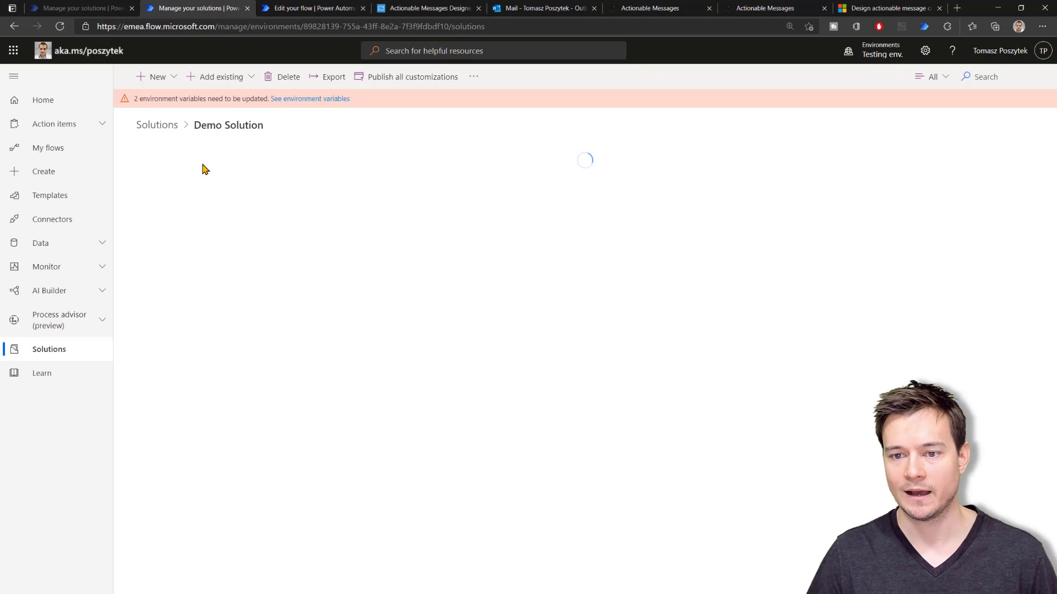
left_click(156, 77)
left_click(203, 161)
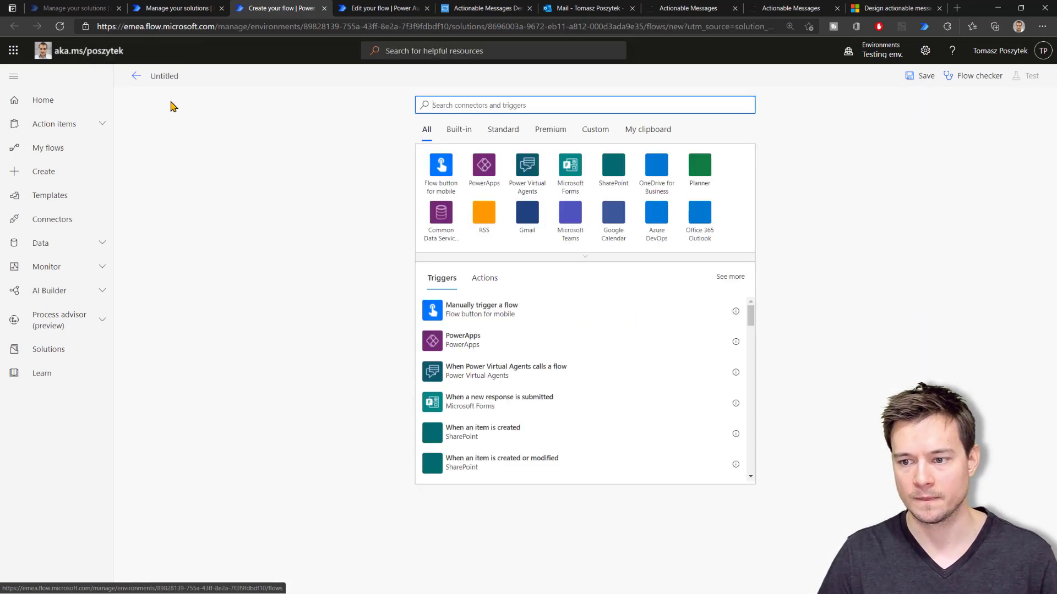
left_click(168, 77)
type("A")
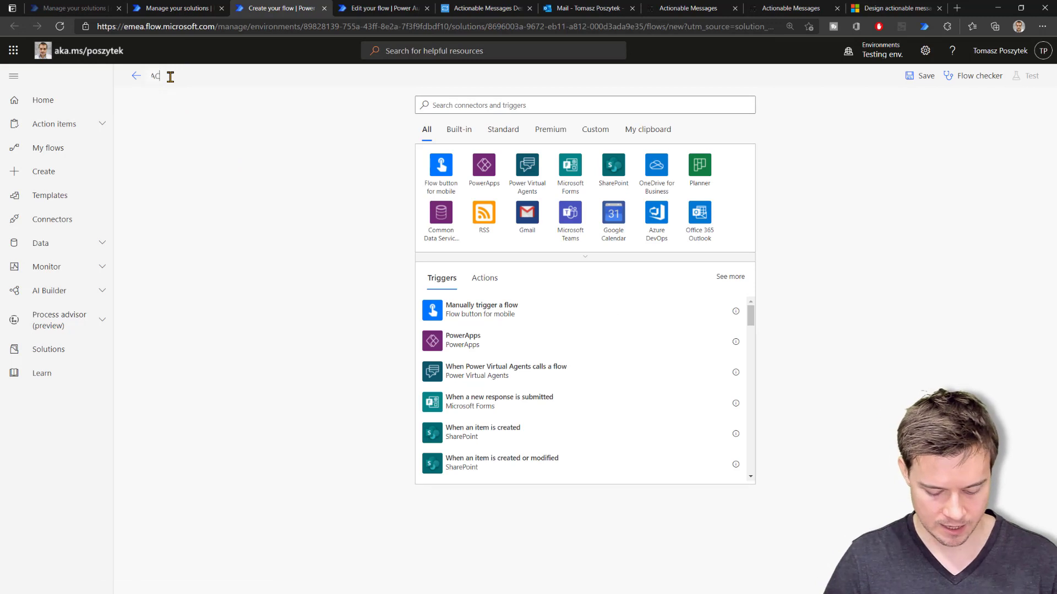
type("C trigger")
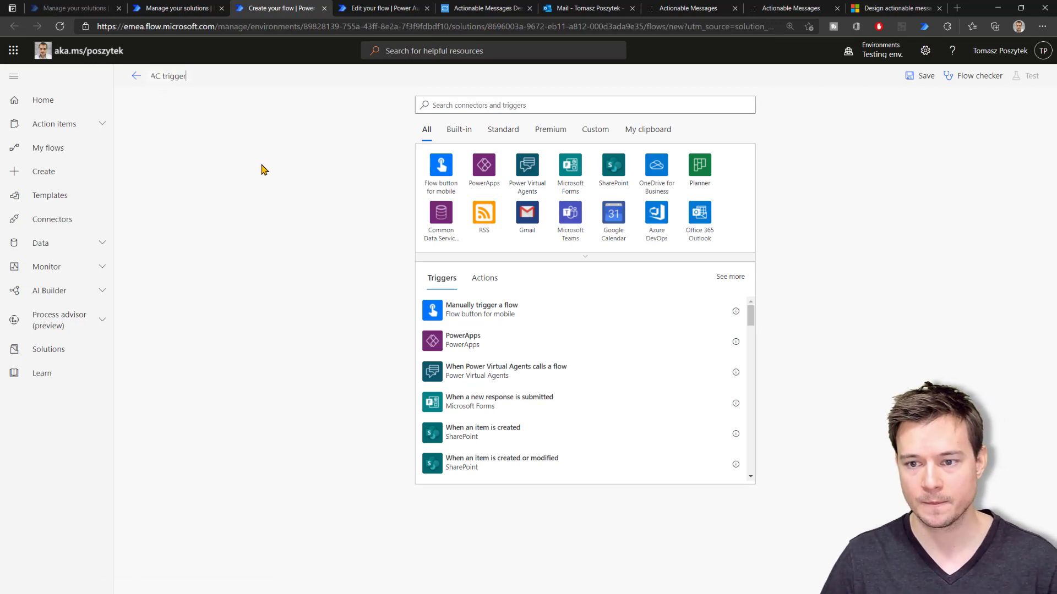
key("Tab")
Give it a manual trigger and a Compose step holding the pasted card JSON
left_click(435, 170)
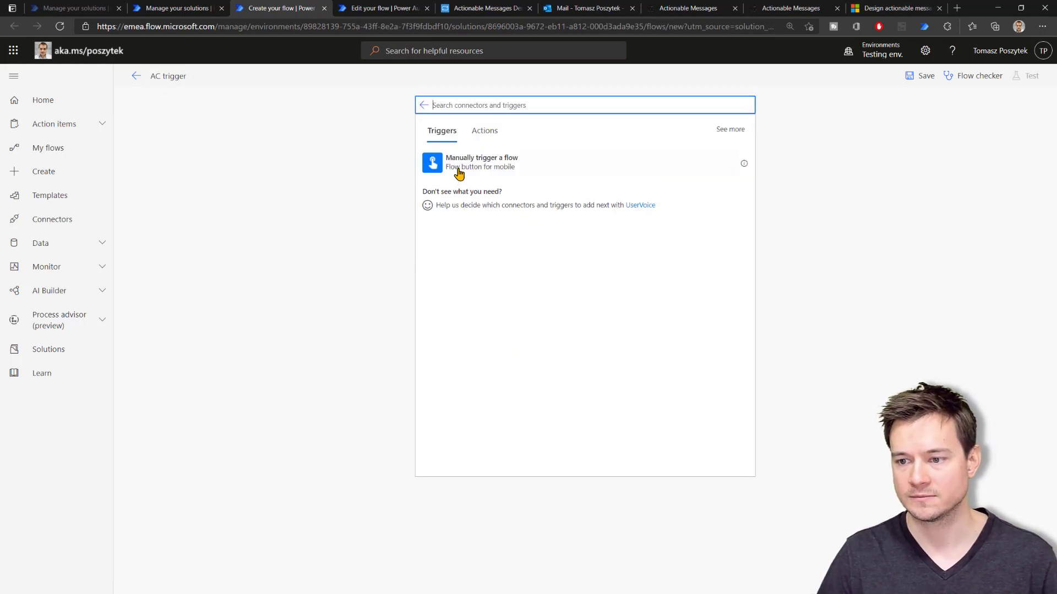
left_click(542, 199)
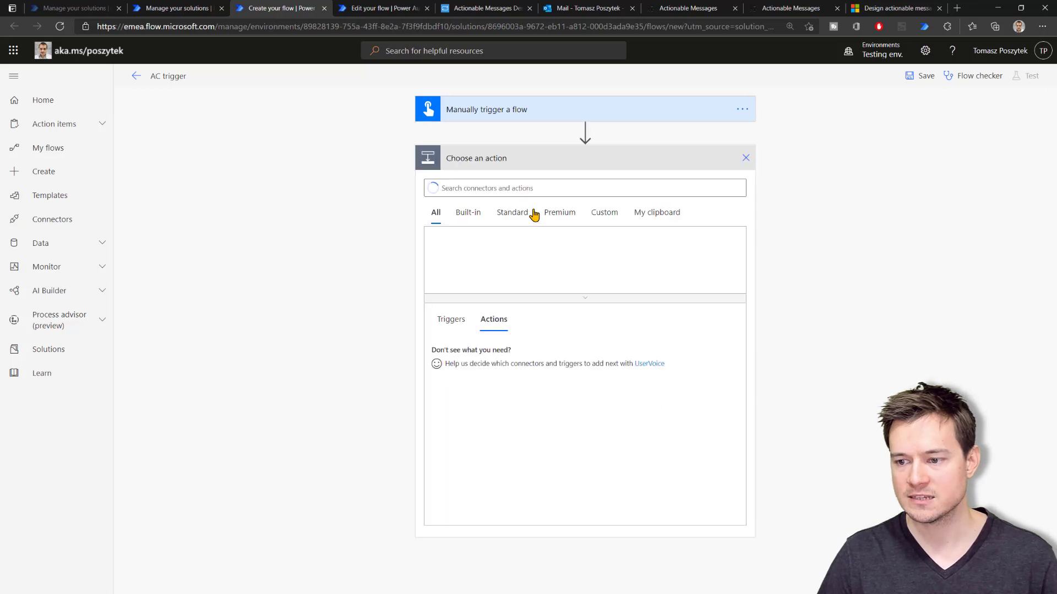
type("compos")
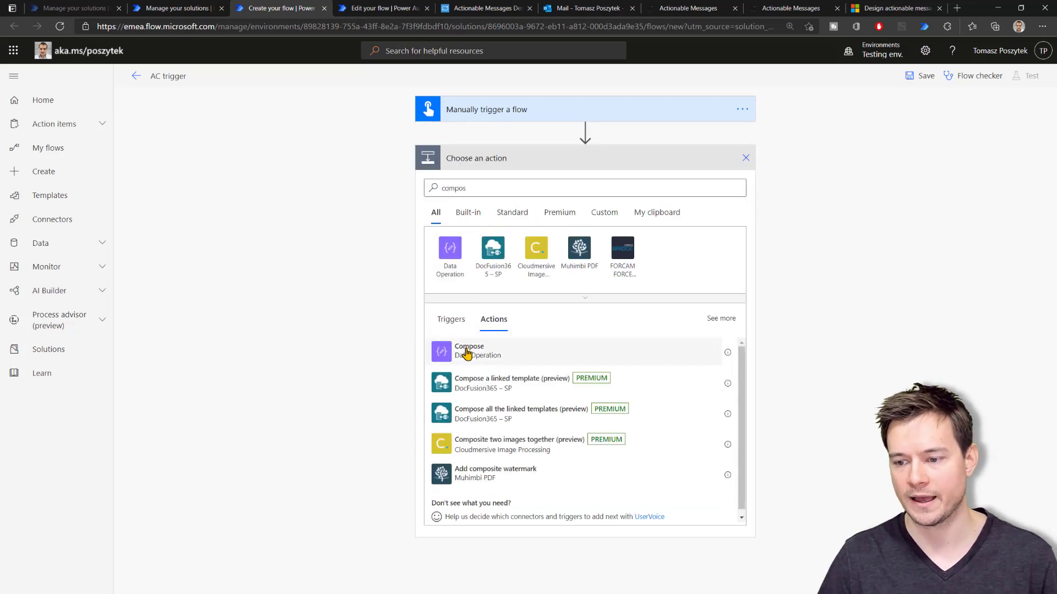
left_click(466, 352)
left_click(545, 184)
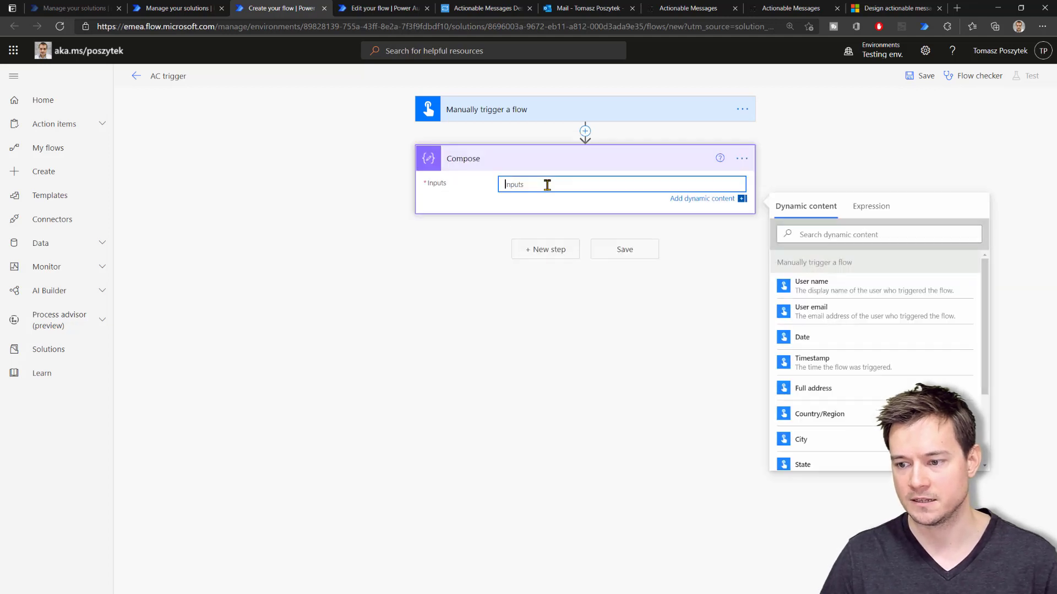
key("ctrl+v")
scroll(355, 398, "down", 3)
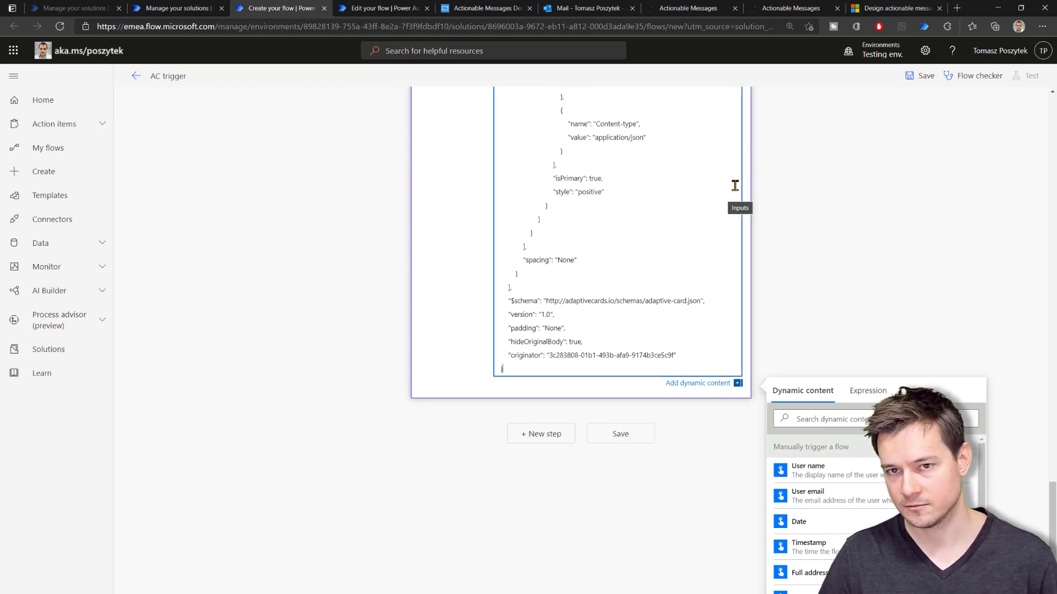
left_click(879, 9)
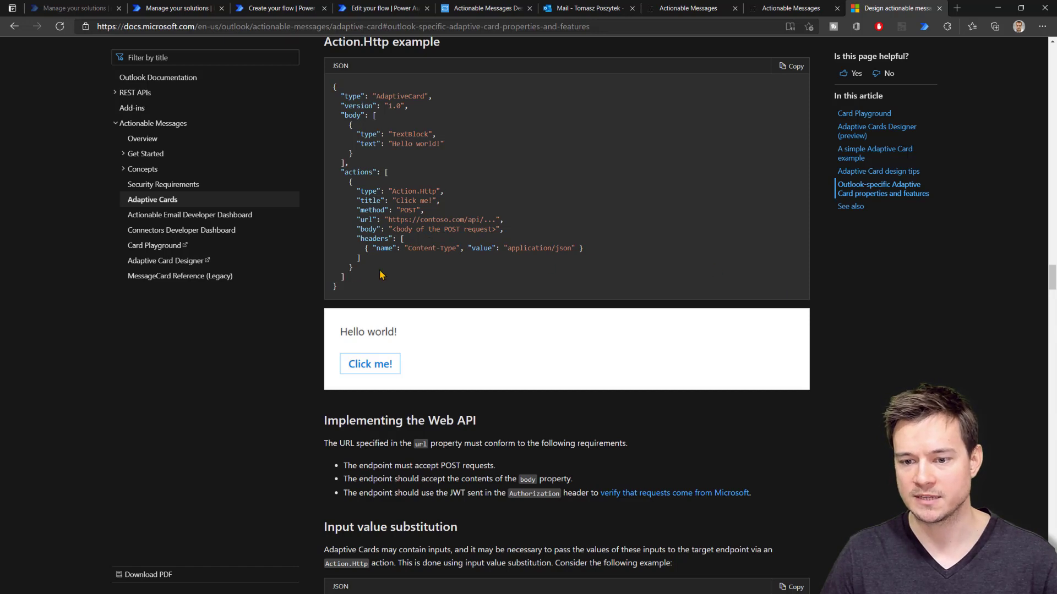
In the email actionable-messages guide, copy the opening <script type="application/adaptivecard+json"> tag
left_click(122, 155)
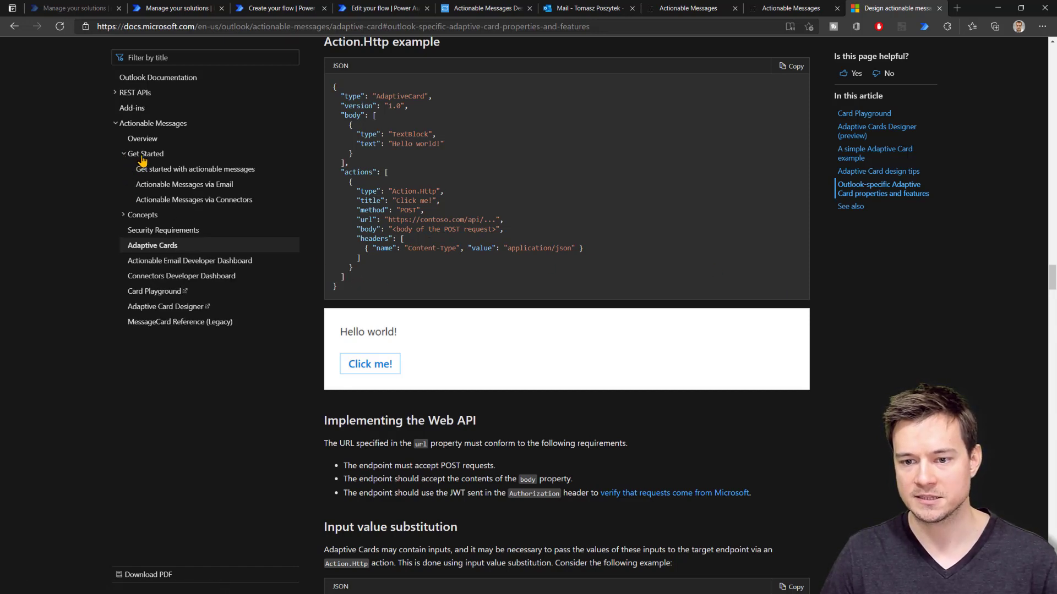
left_click(168, 187)
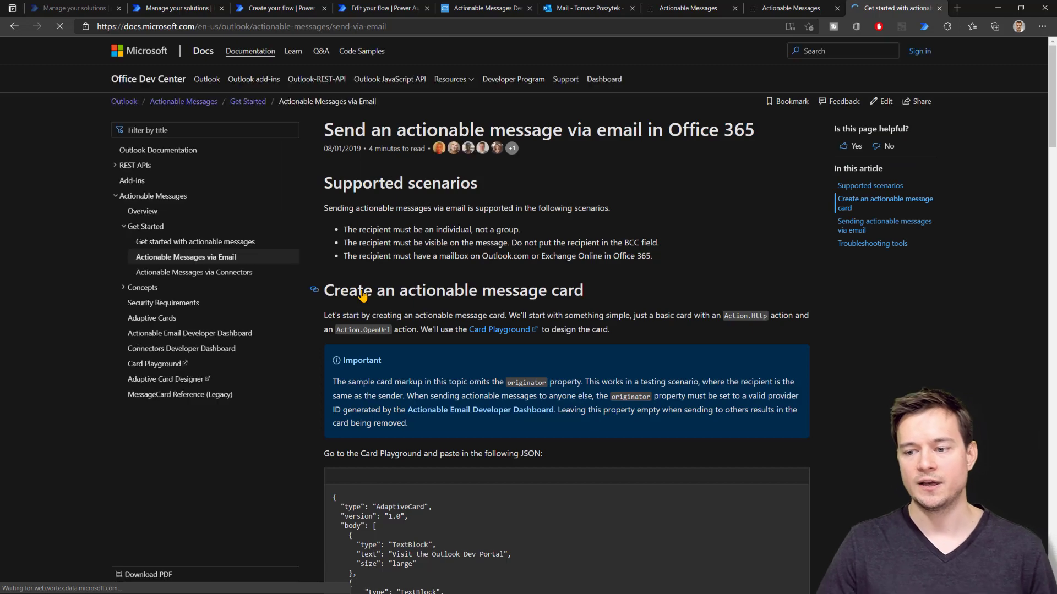
scroll(550, 377, "down", 5)
scroll(550, 377, "down", 5)
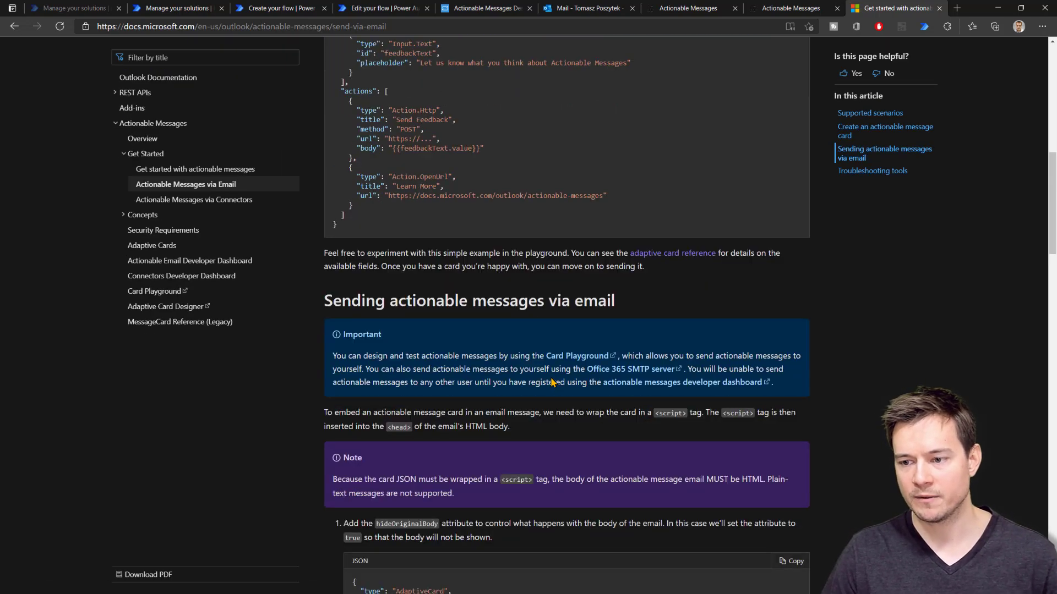
scroll(550, 380, "down", 15)
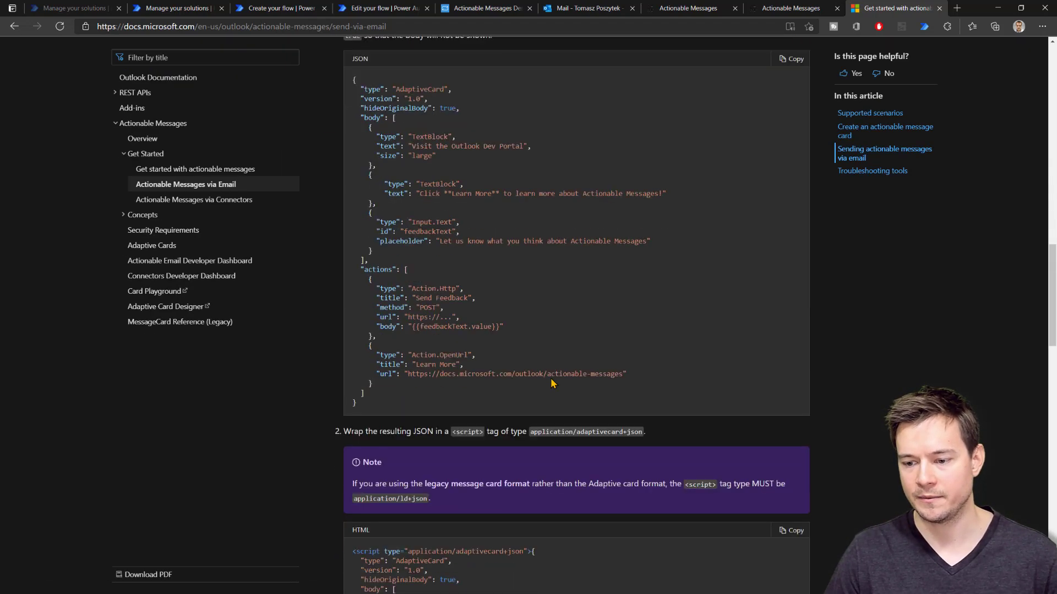
scroll(551, 377, "down", 3)
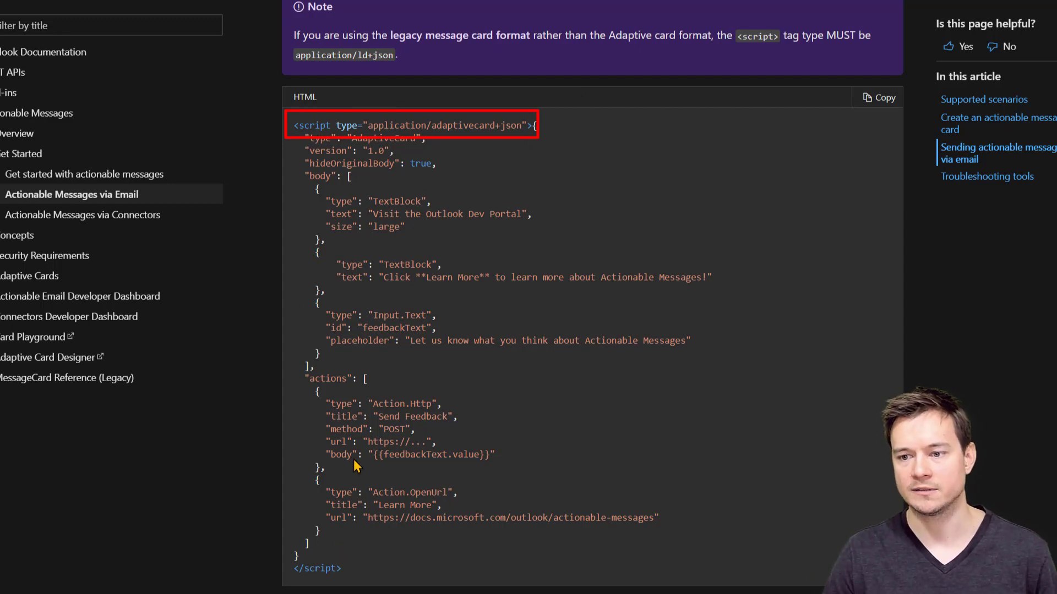
left_click_drag(293, 129, 531, 127)
key("ctrl+c")
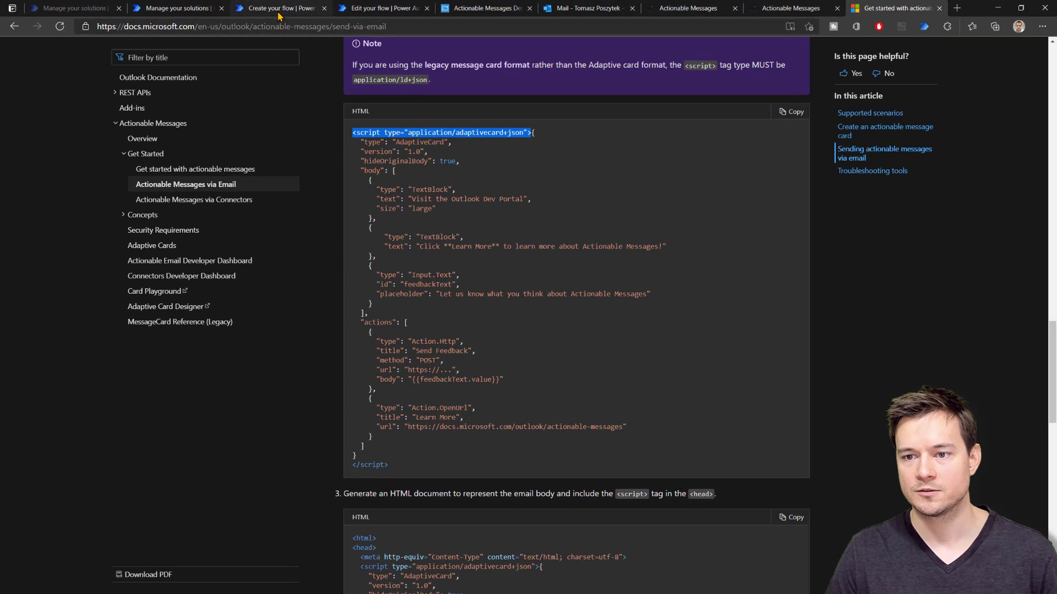
left_click(279, 13)
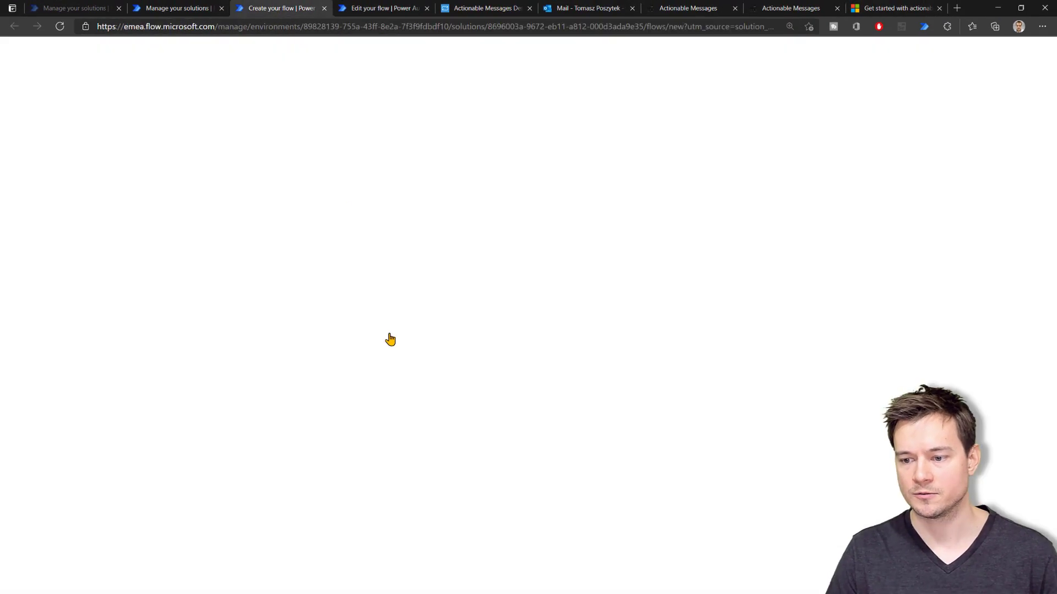
Add a Compose 2 step wrapping the first Compose's output in the adaptivecard script tags
left_click(537, 456)
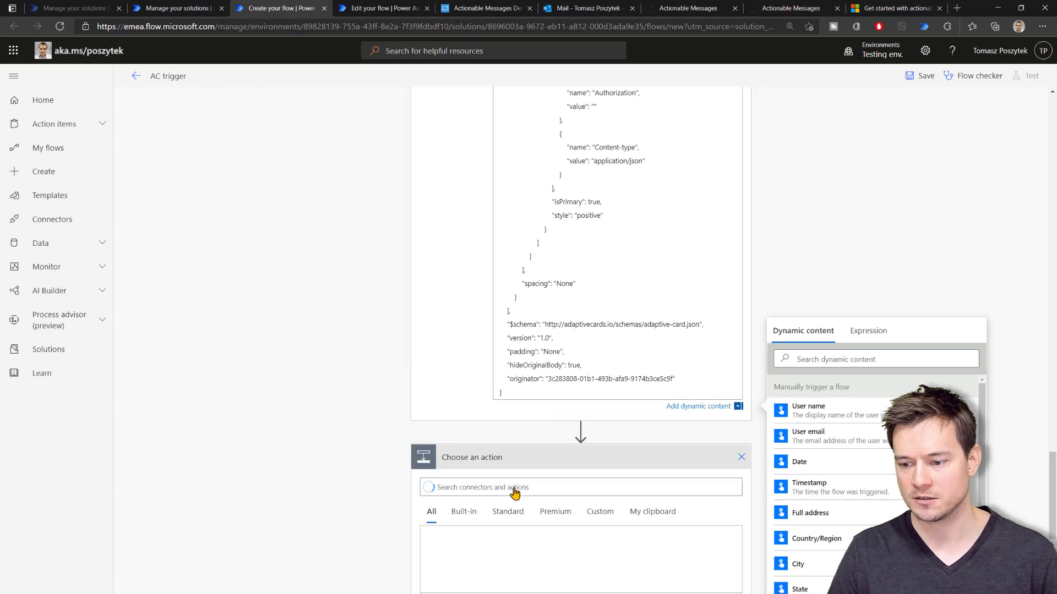
left_click(512, 488)
type("compos")
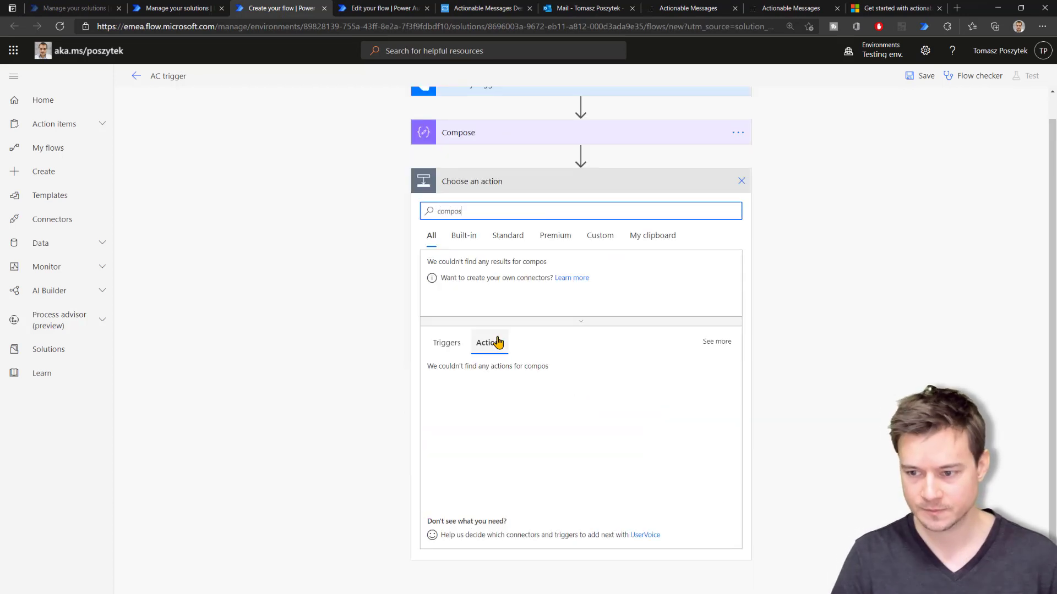
left_click(477, 377)
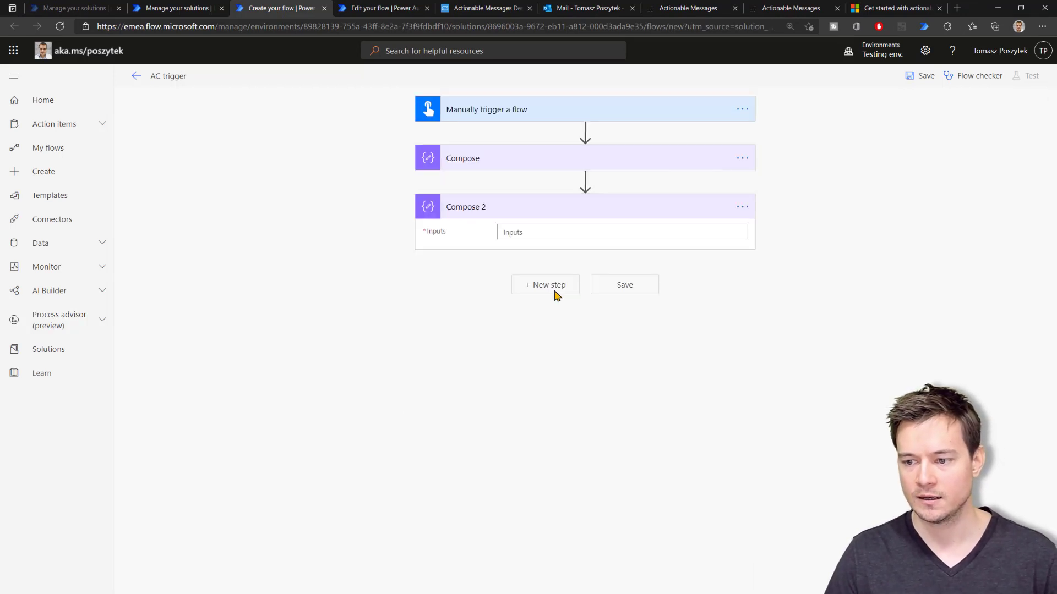
left_click(604, 229)
key("ctrl+v")
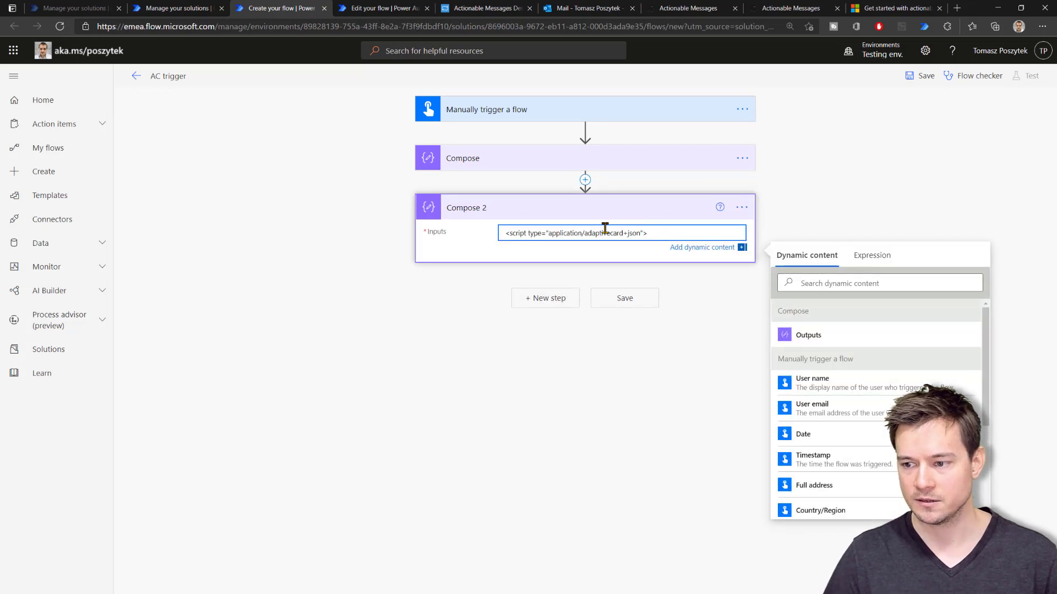
key("Return")
type("</script>")
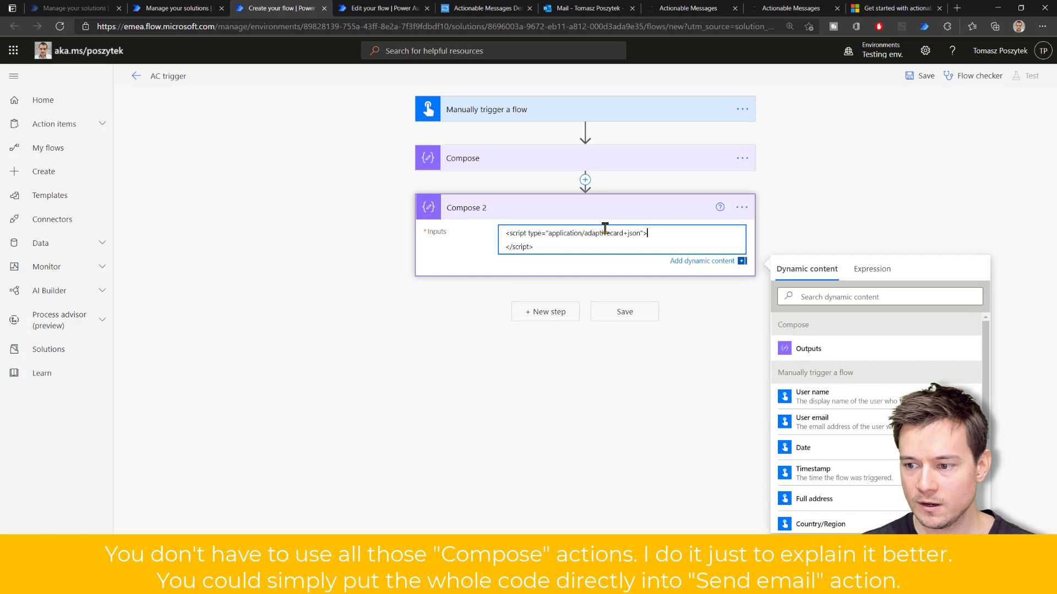
key("Return")
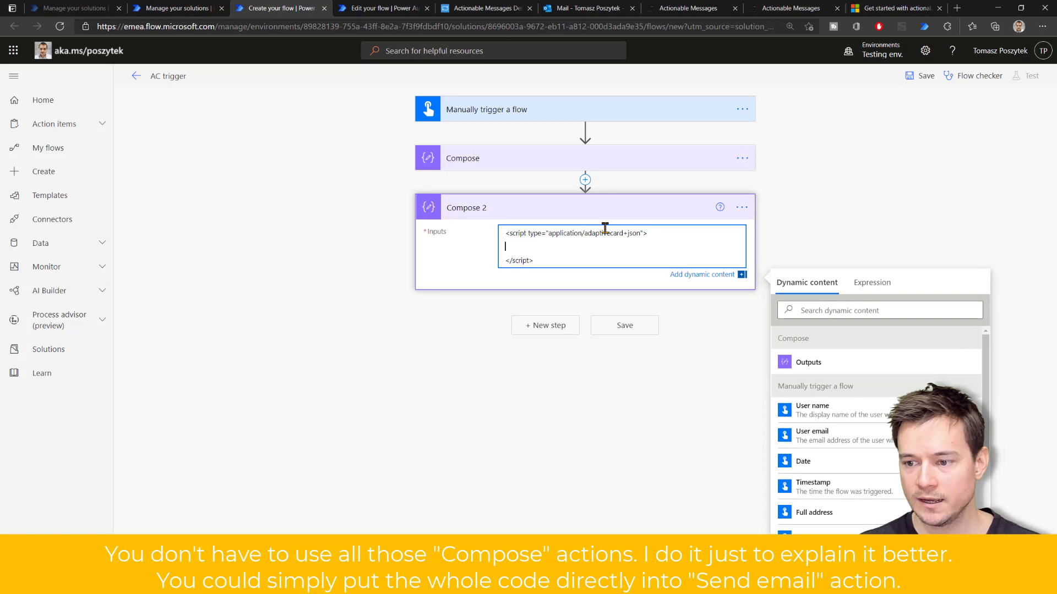
left_click(787, 362)
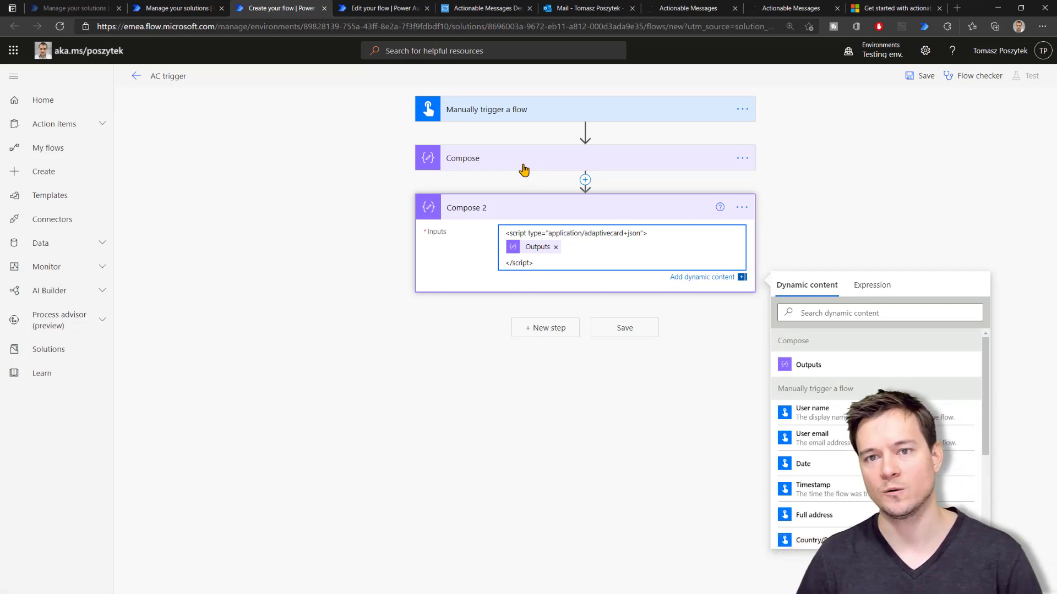
Add a Send an email (V2) action after Compose 2
left_click(549, 329)
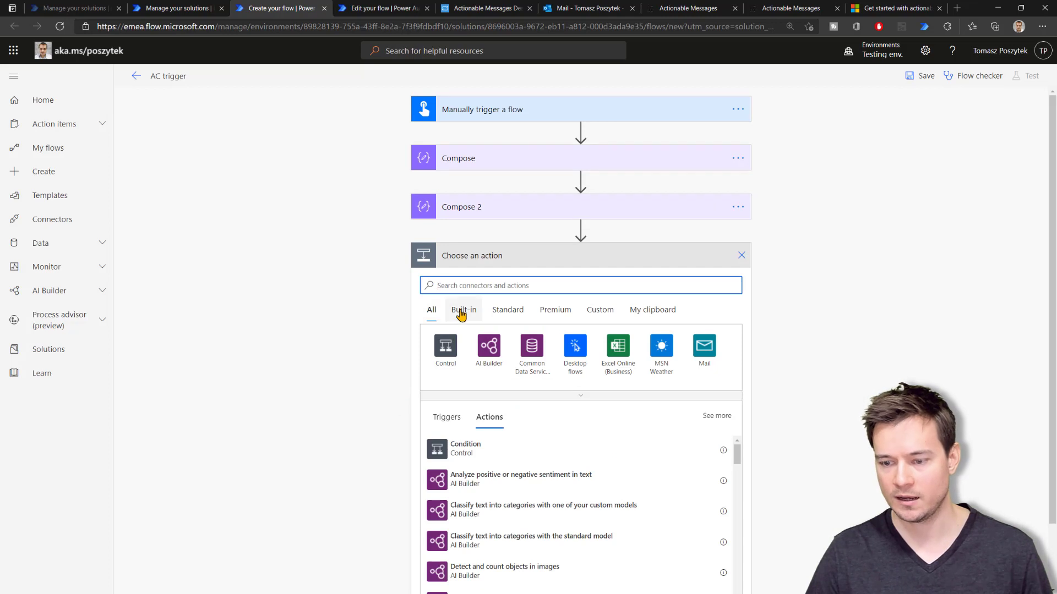
type("send e")
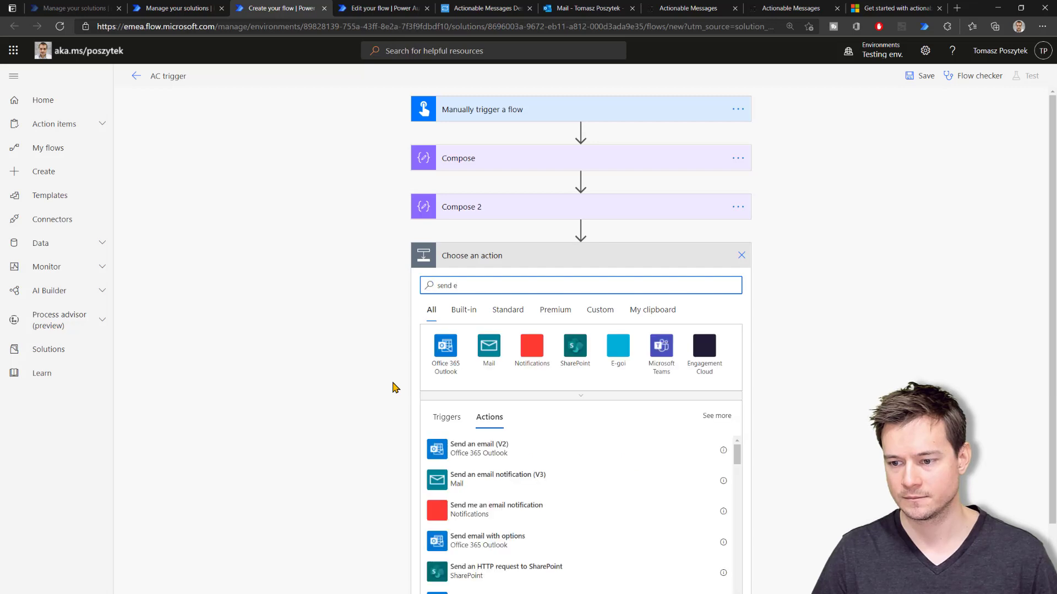
left_click(479, 448)
left_click(609, 281)
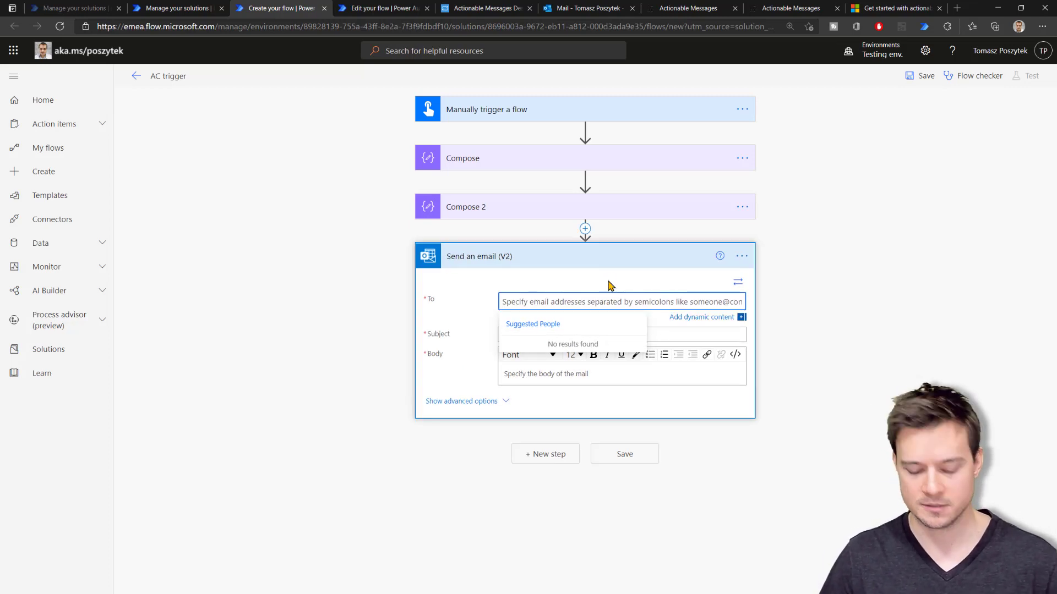
Address the email to the test recipient and set the subject to 'Test AC'
type("jo")
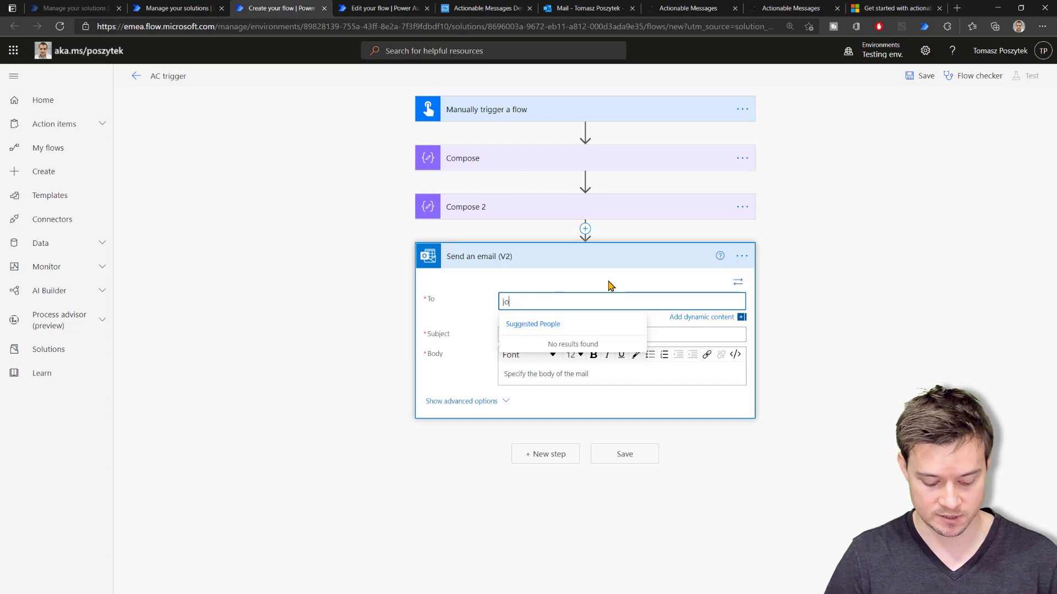
type("hn.res")
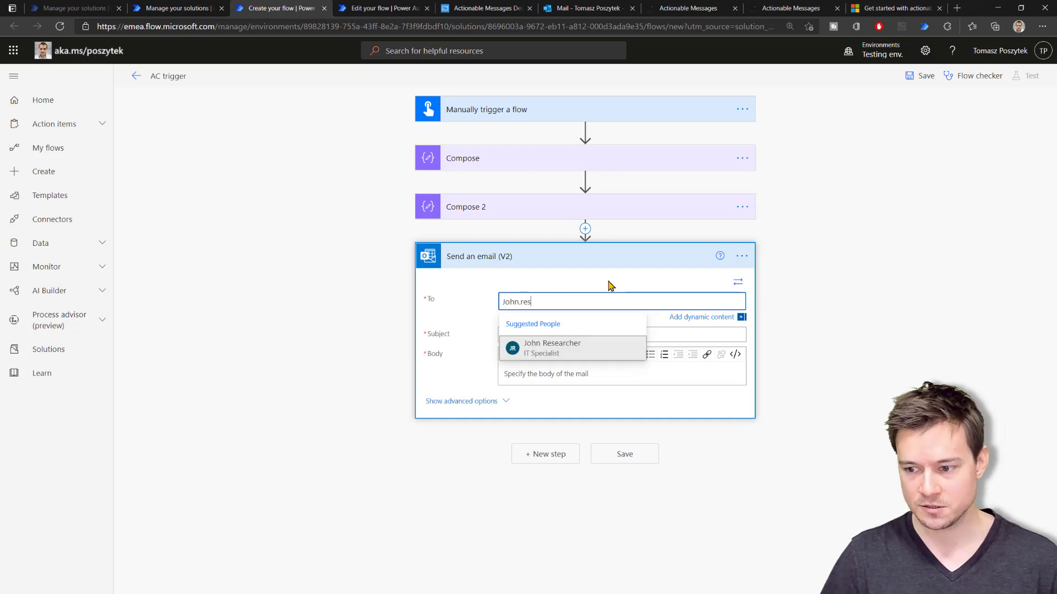
left_click(580, 349)
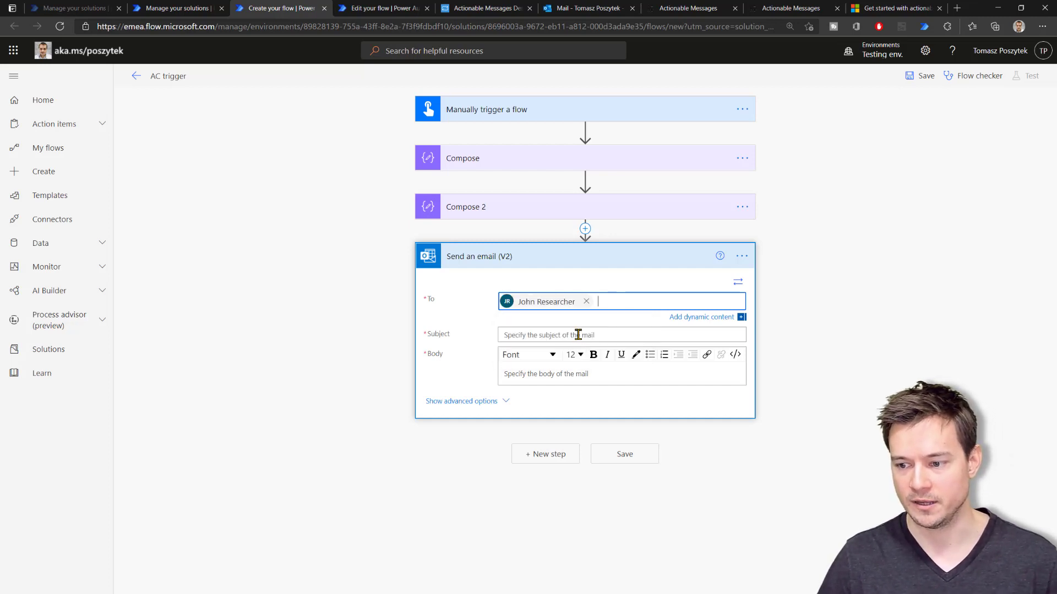
left_click(578, 335)
type("Test AC")
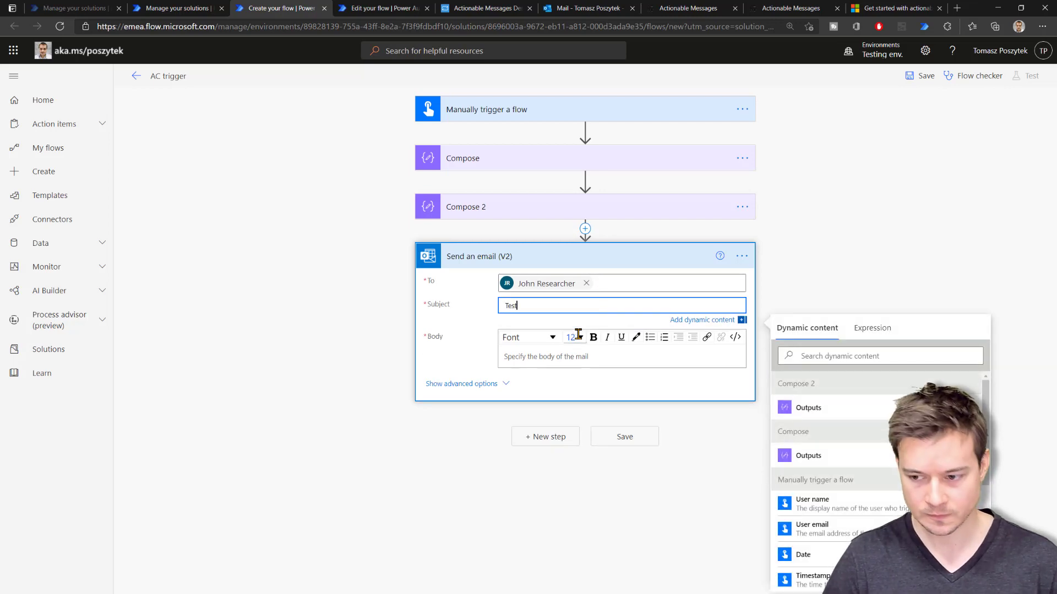
left_click(558, 357)
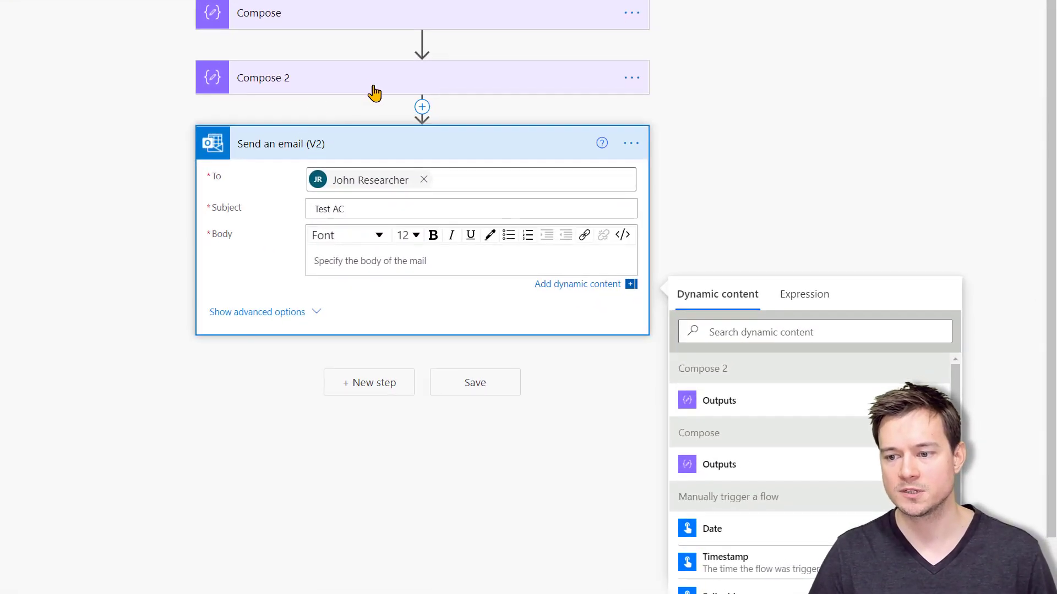
Replace the HTML-code body with Compose 2's Outputs and save the flow
left_click(622, 235)
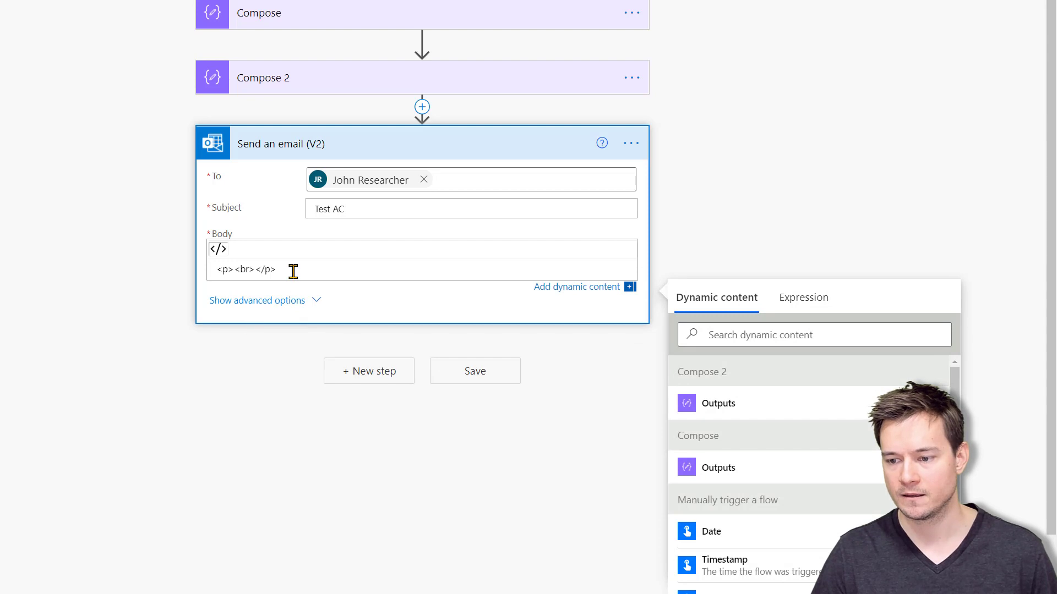
left_click_drag(293, 272, 160, 271)
key("BackSpace")
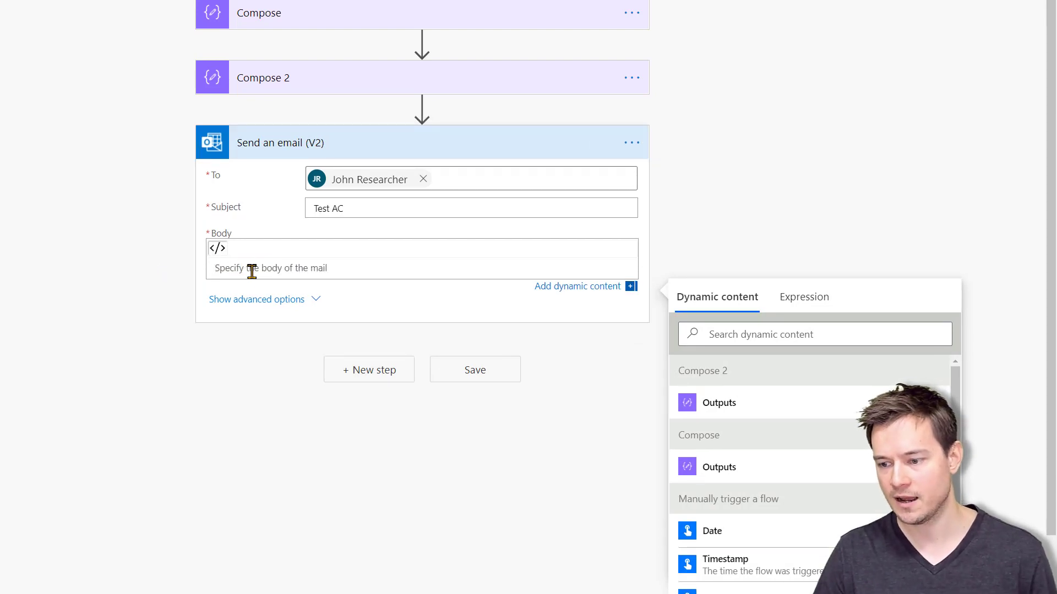
left_click(733, 409)
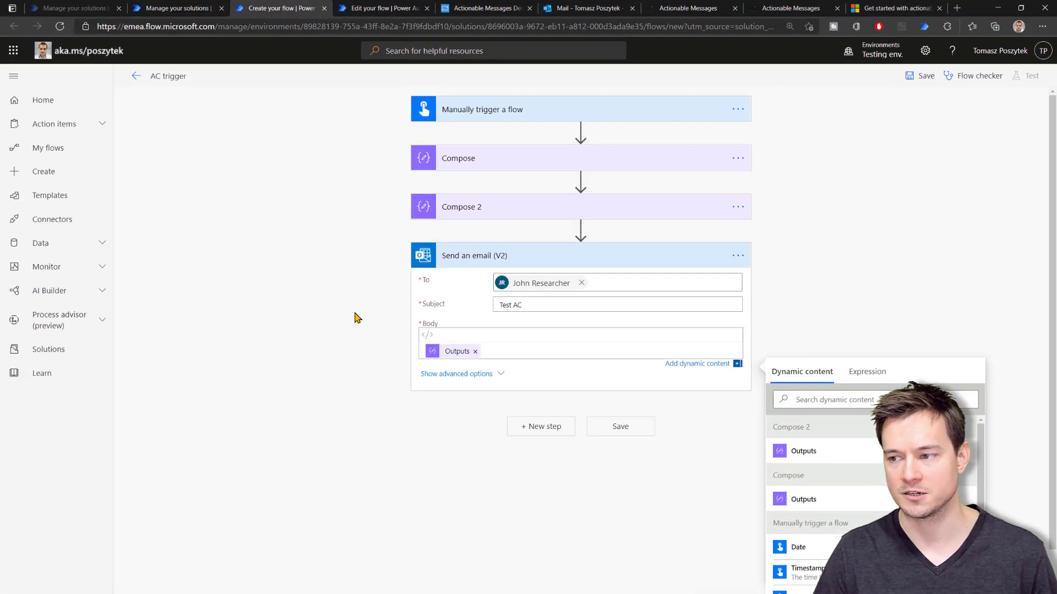
left_click(916, 78)
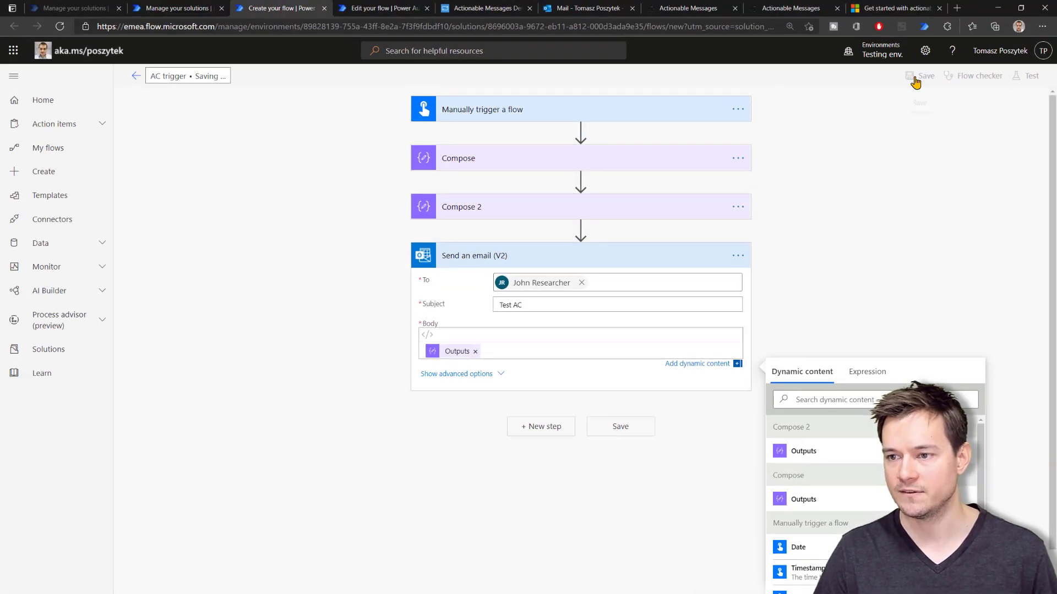
Add a Compose step taking the request Body to AC handler, save, and open an InPrivate window
left_click(381, 12)
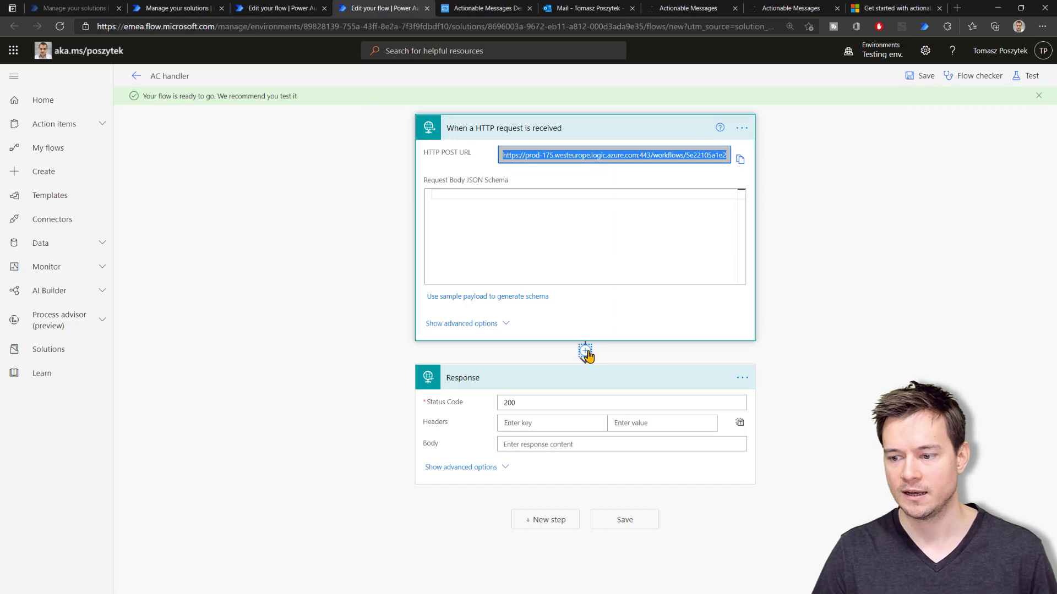
left_click(585, 352)
left_click(586, 366)
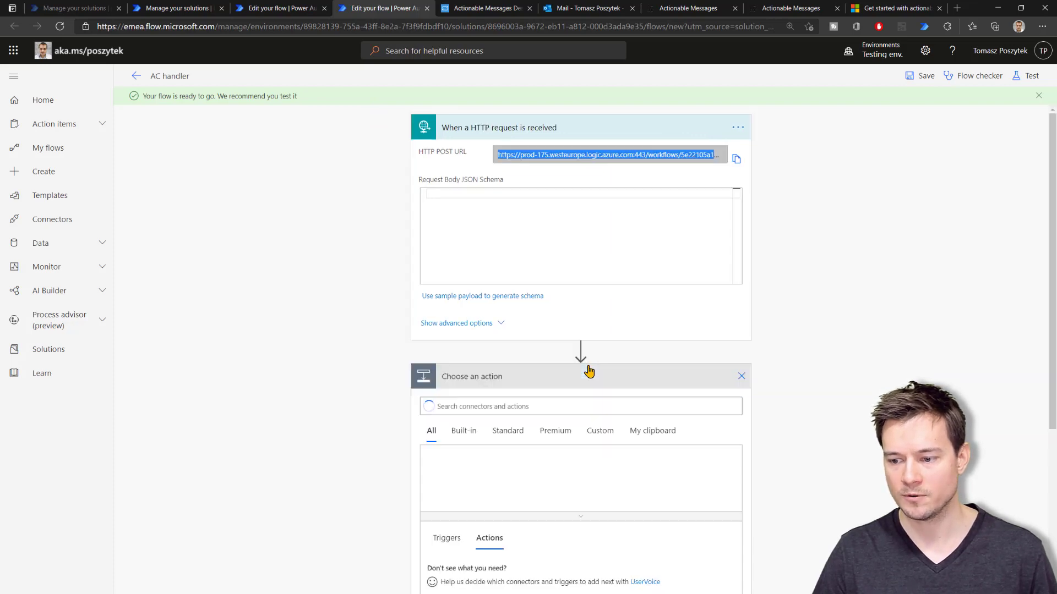
type("co")
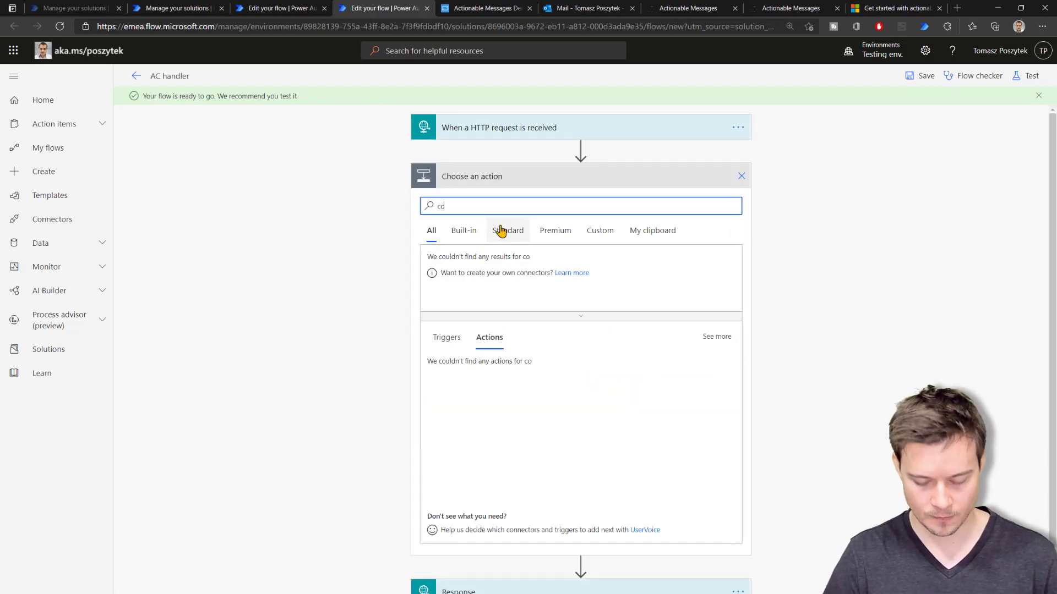
type("mpose")
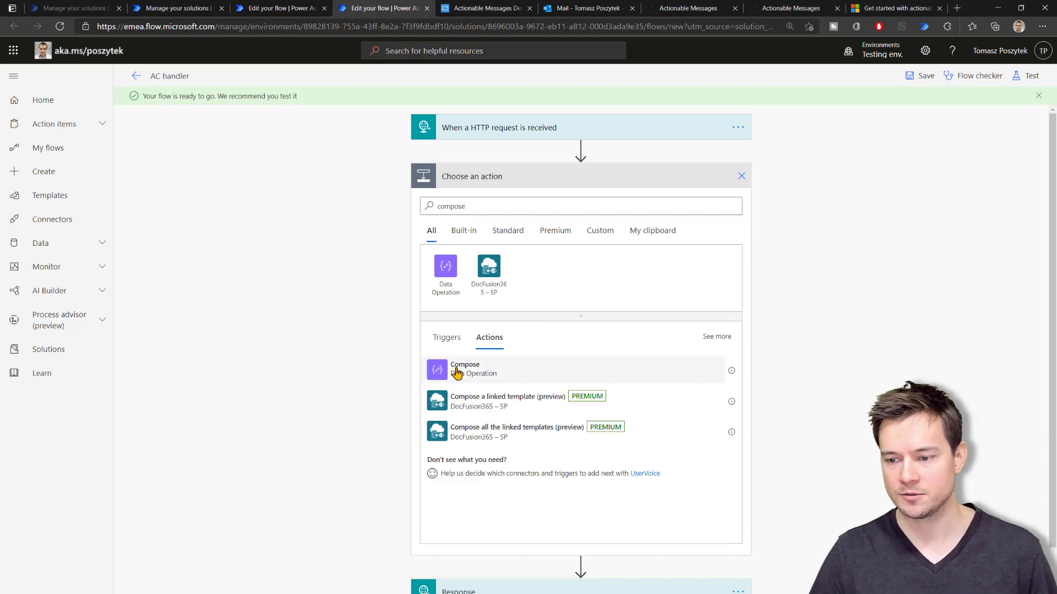
left_click(532, 370)
left_click(538, 202)
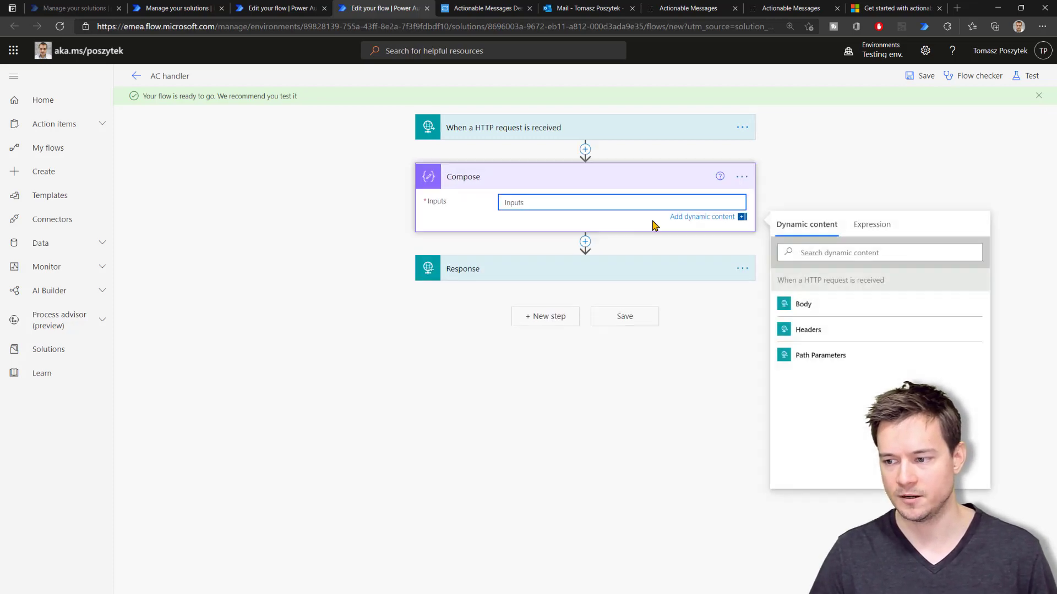
left_click(847, 308)
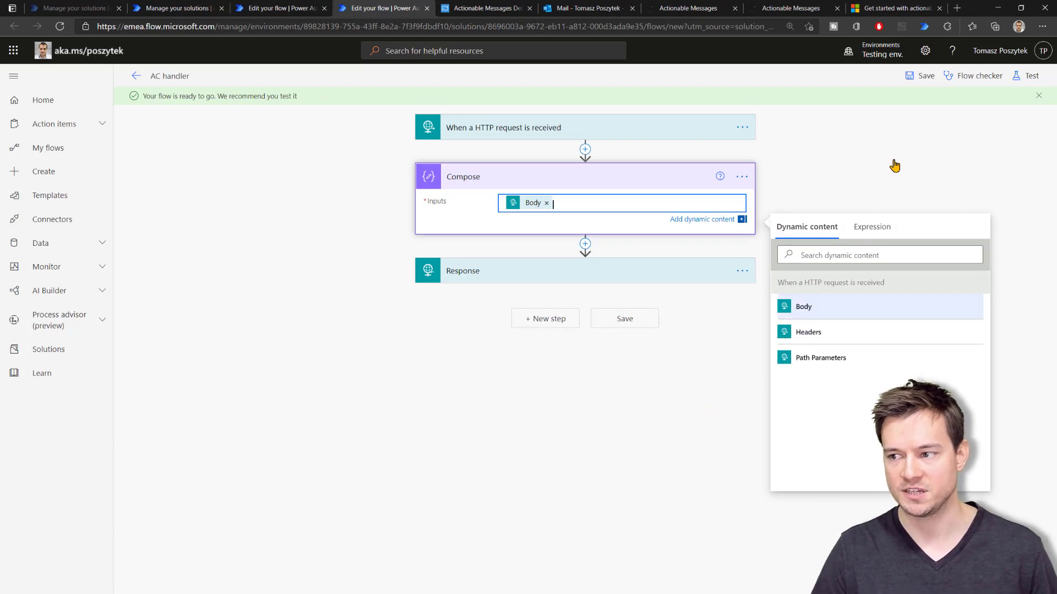
left_click(920, 76)
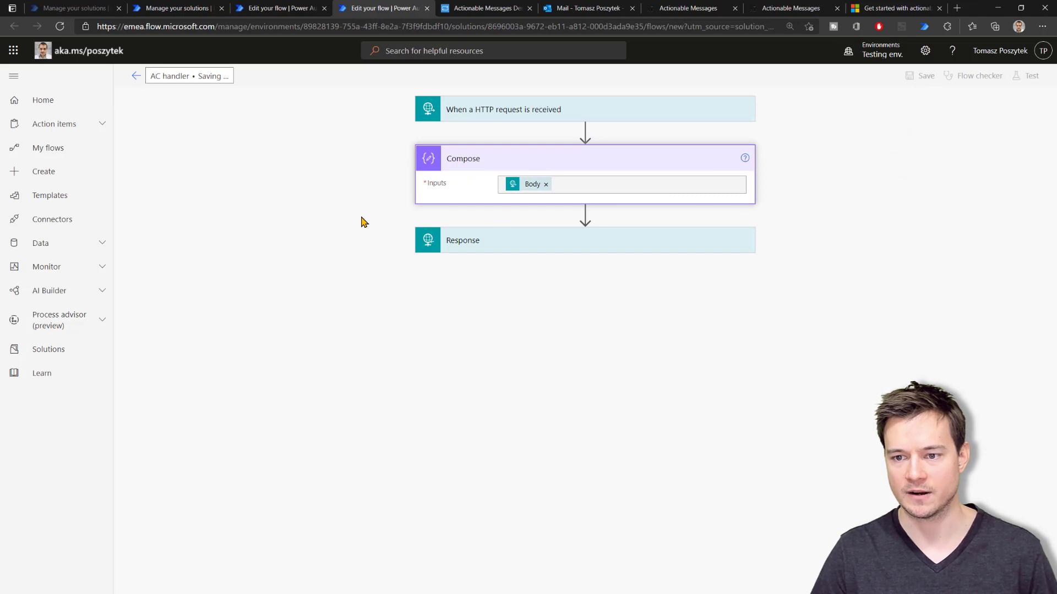
key("ctrl+shift+n")
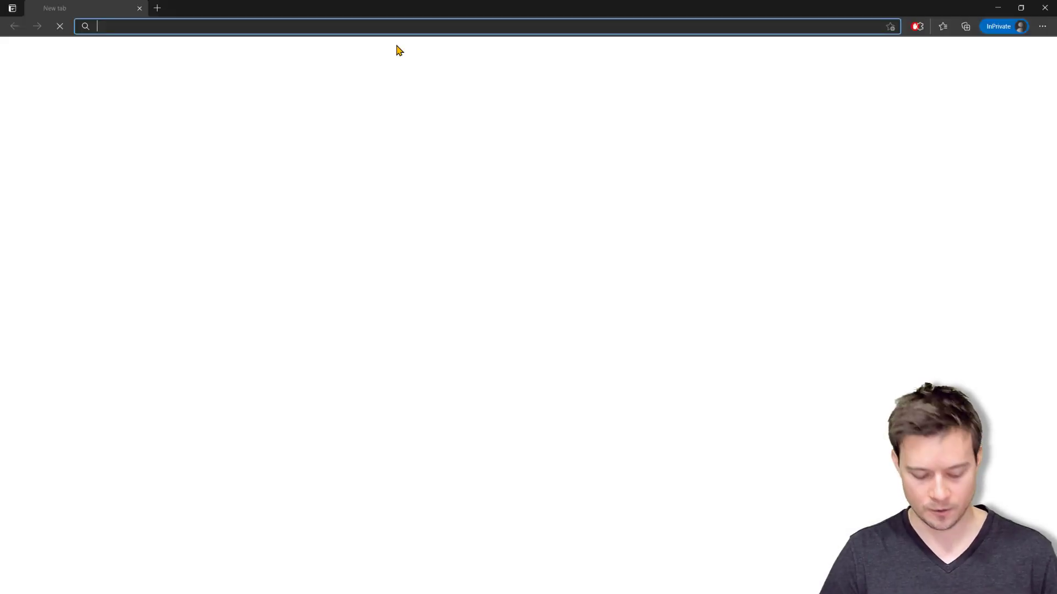
Load the Outlook on the web link in the private window
key("ctrl+v")
key("Return")
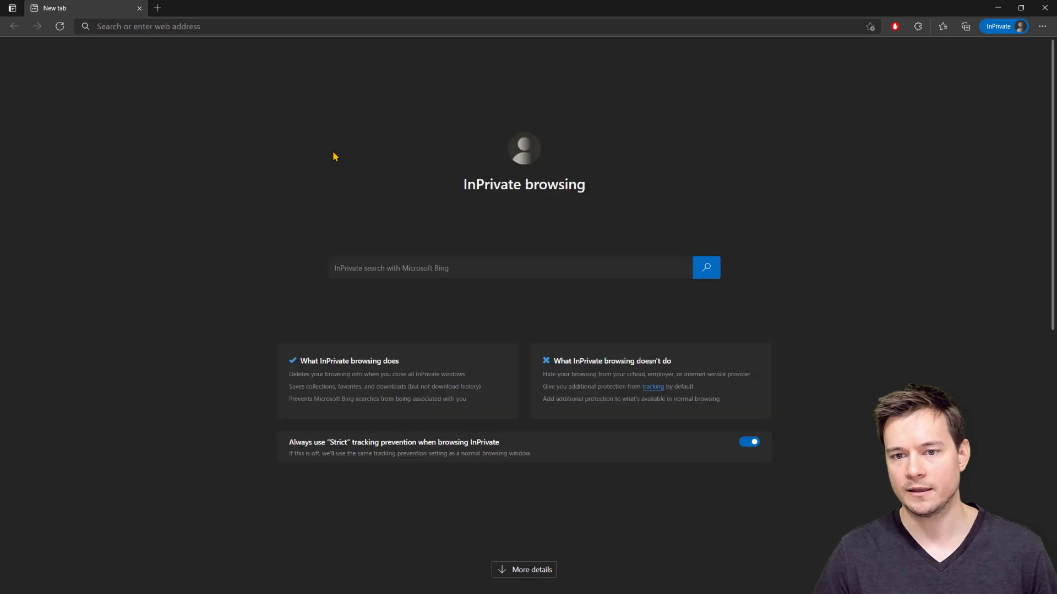
left_click(188, 28)
key("ctrl+v")
key("Return")
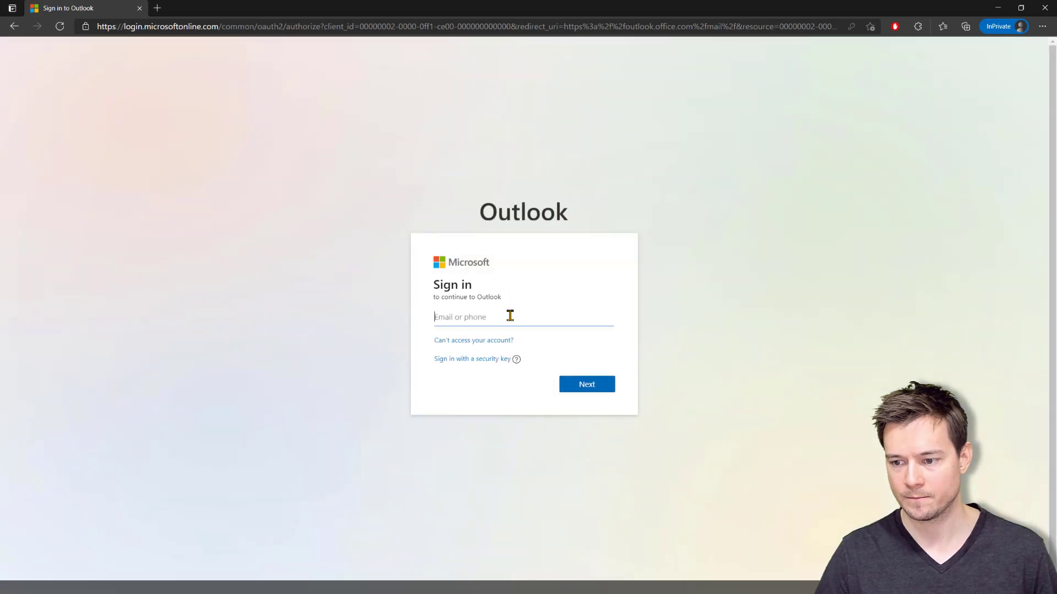
Sign in with the saved test recipient account, then return to the AC trigger flow
left_click(510, 317)
type("jo")
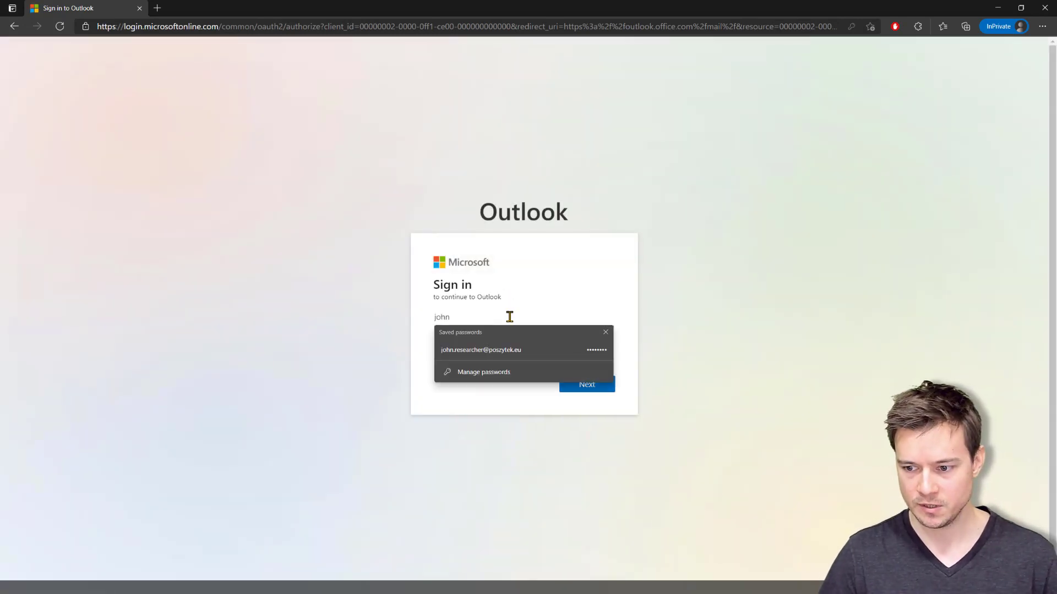
type("hn")
key("Down")
key("Return")
key("Return")
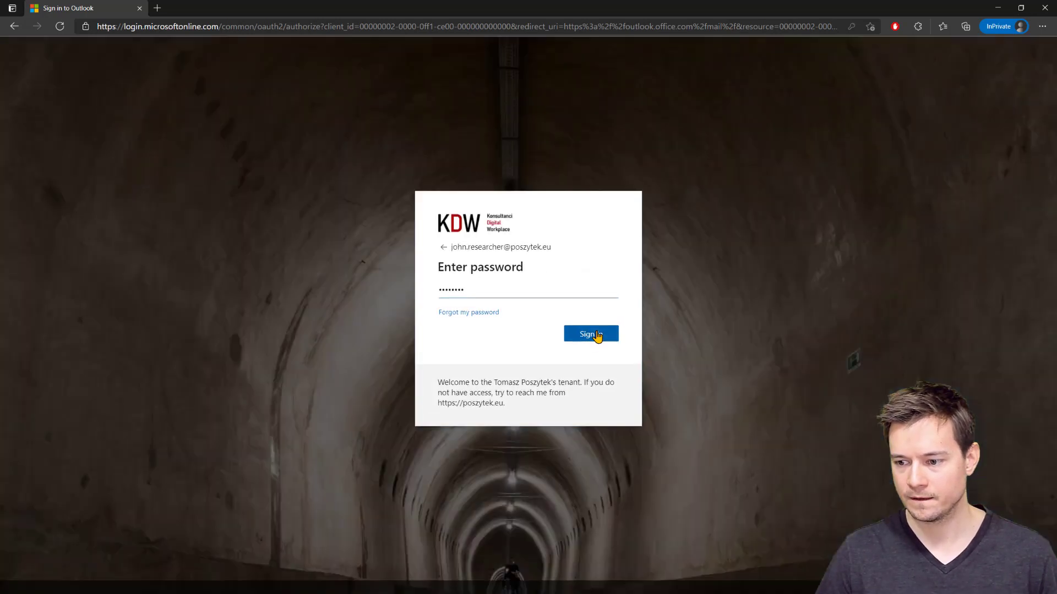
left_click(597, 334)
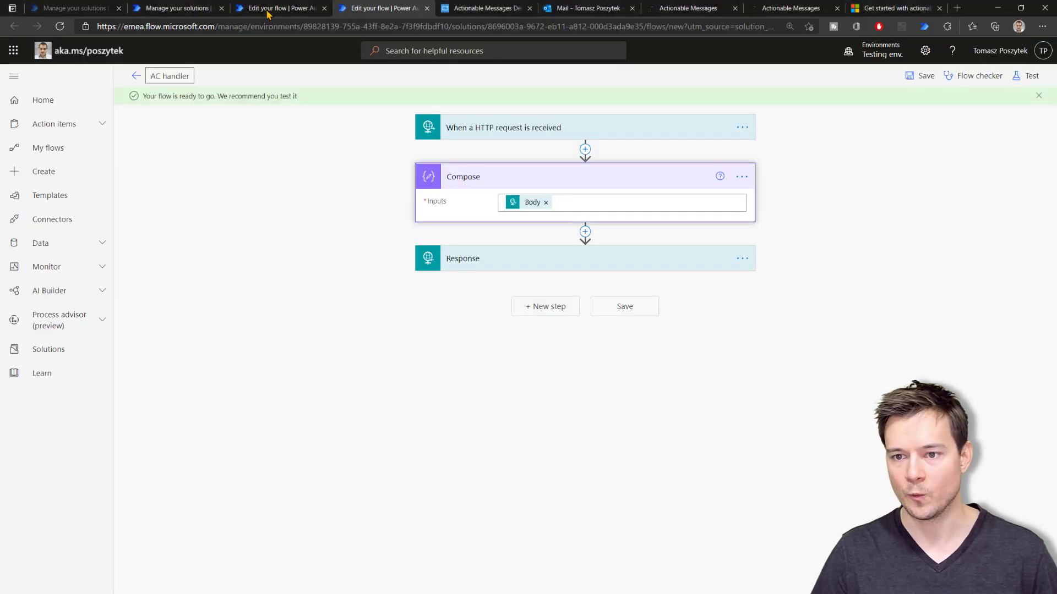
left_click(268, 12)
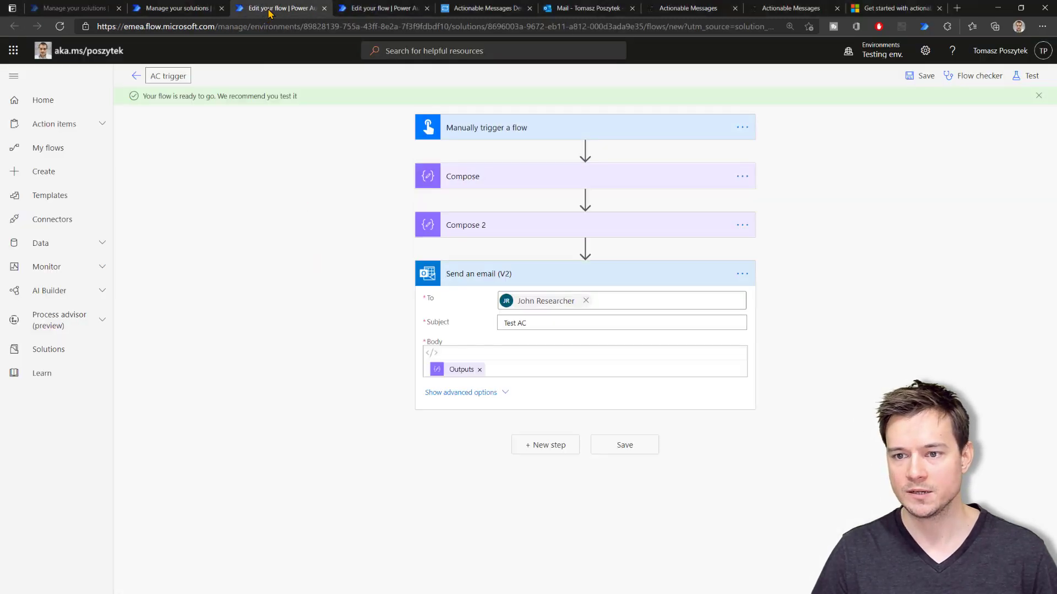
Run a manual test of the AC trigger flow and close the run panel after success
left_click(1026, 80)
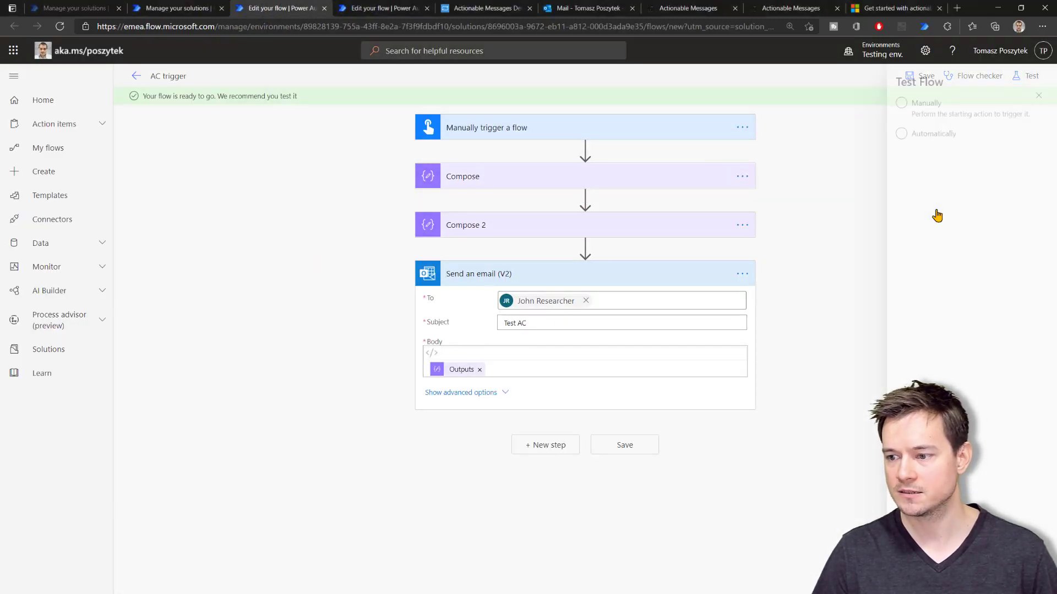
left_click(904, 107)
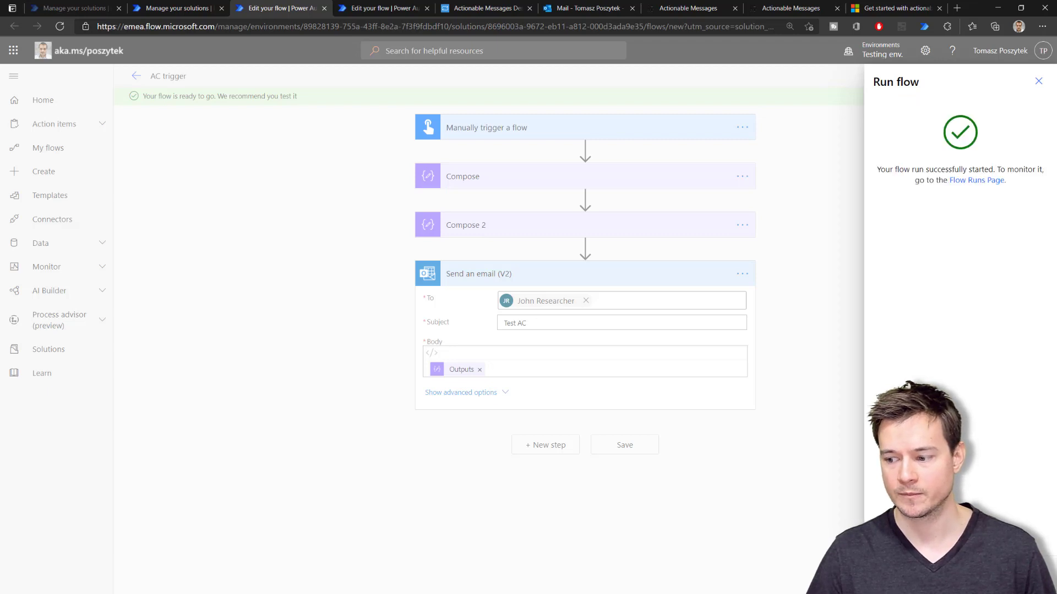
left_click(751, 494)
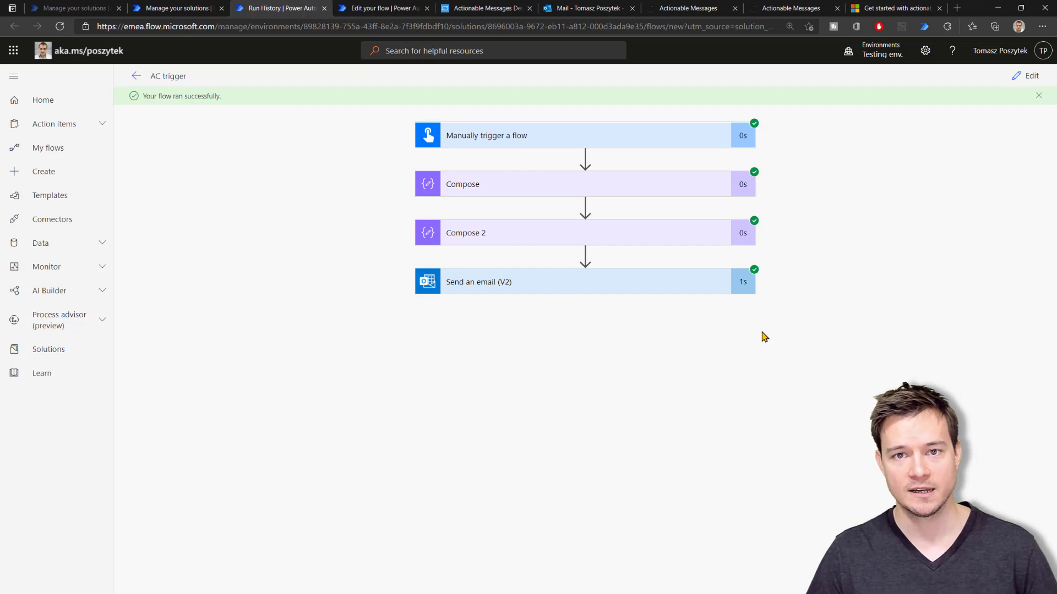
key("alt+Tab")
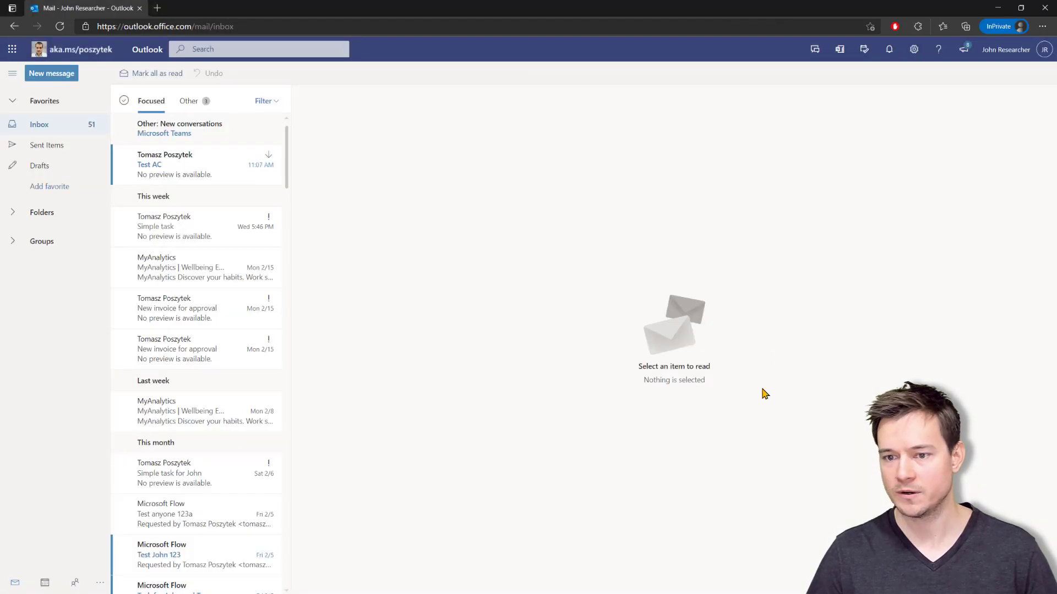
In the Test AC email, choose Hilton, suggest 'No more ideas!', and submit the poll
left_click(201, 227)
left_click(206, 176)
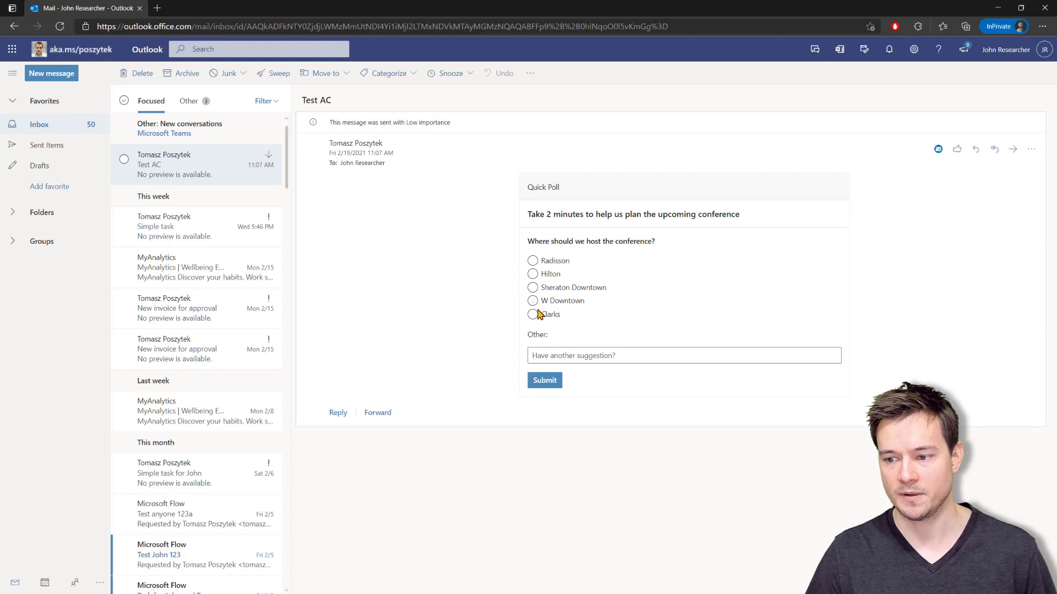
left_click(550, 274)
left_click(585, 354)
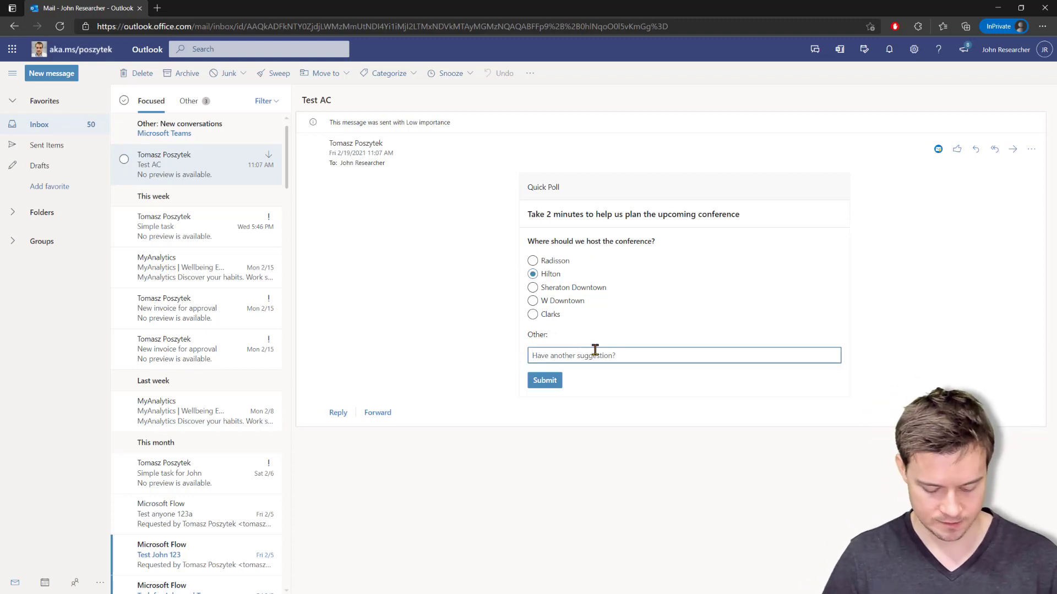
type("No more ideas!")
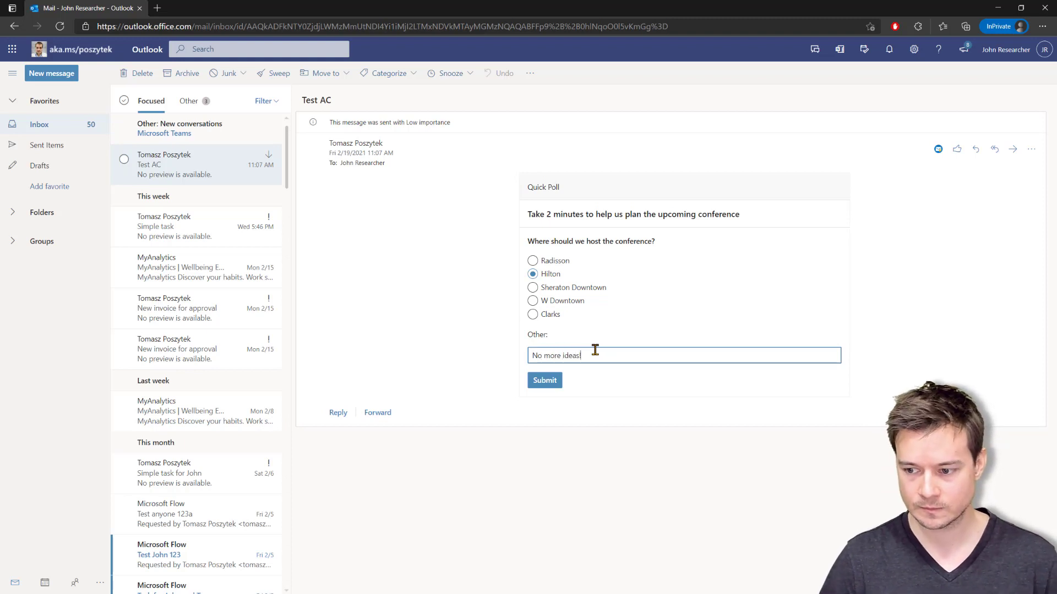
left_click(543, 379)
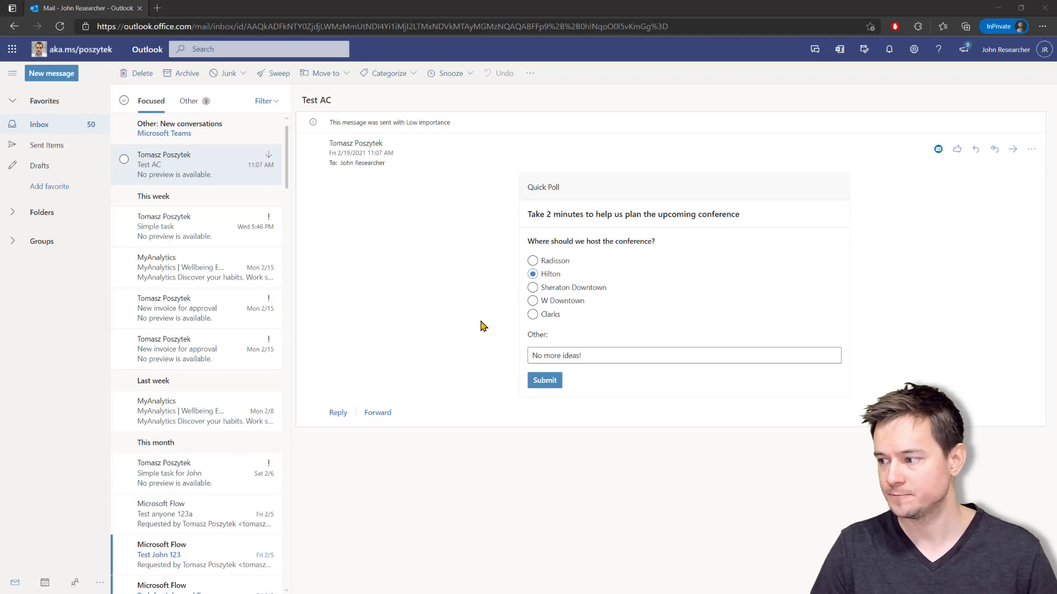
key("alt+Tab")
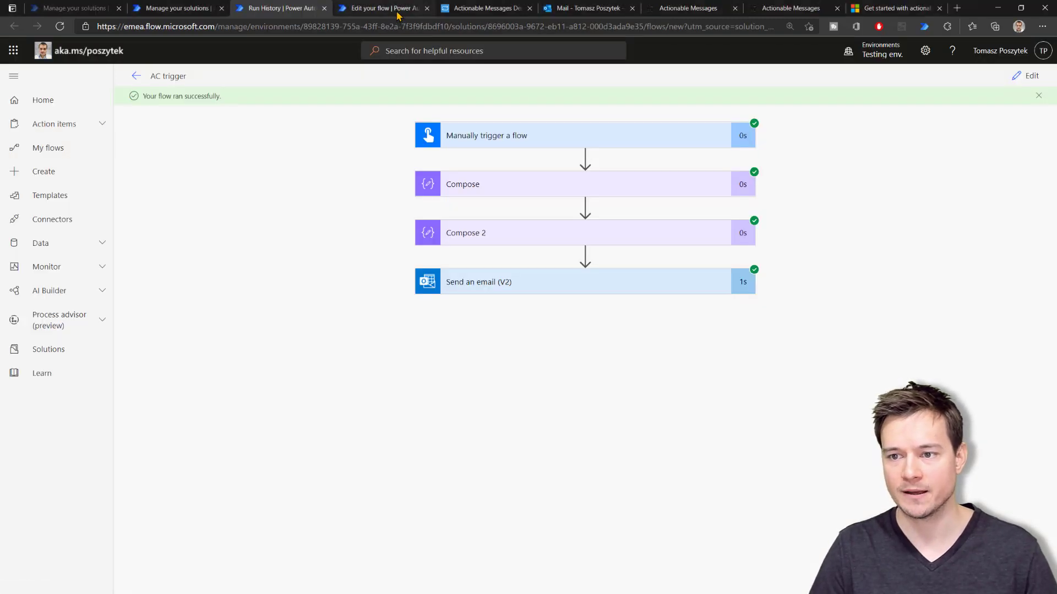
Leave the AC handler flow editor and open its latest run
key("ctrl+Tab")
left_click(136, 76)
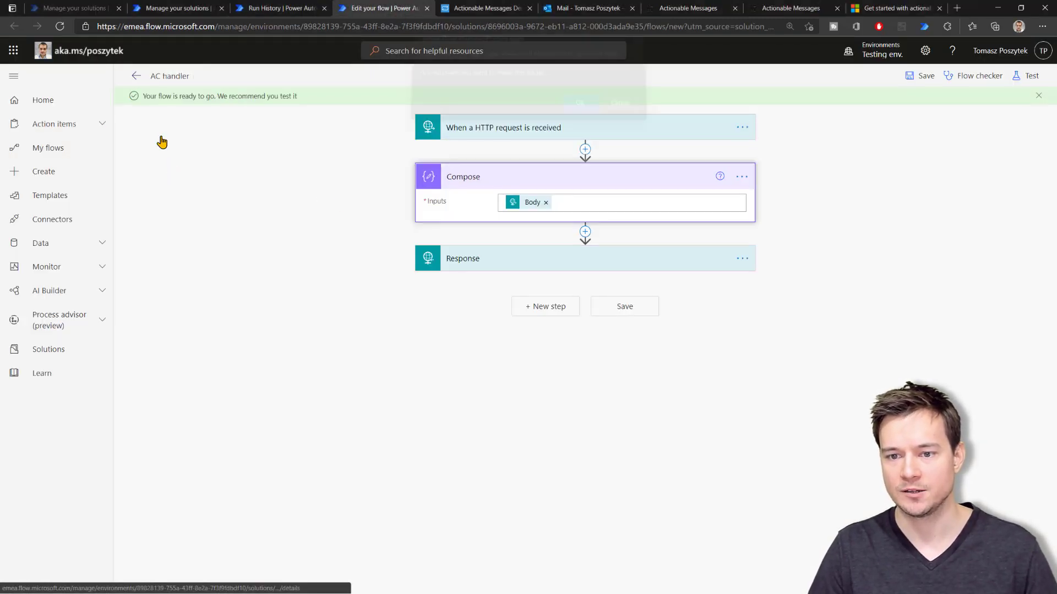
left_click(578, 109)
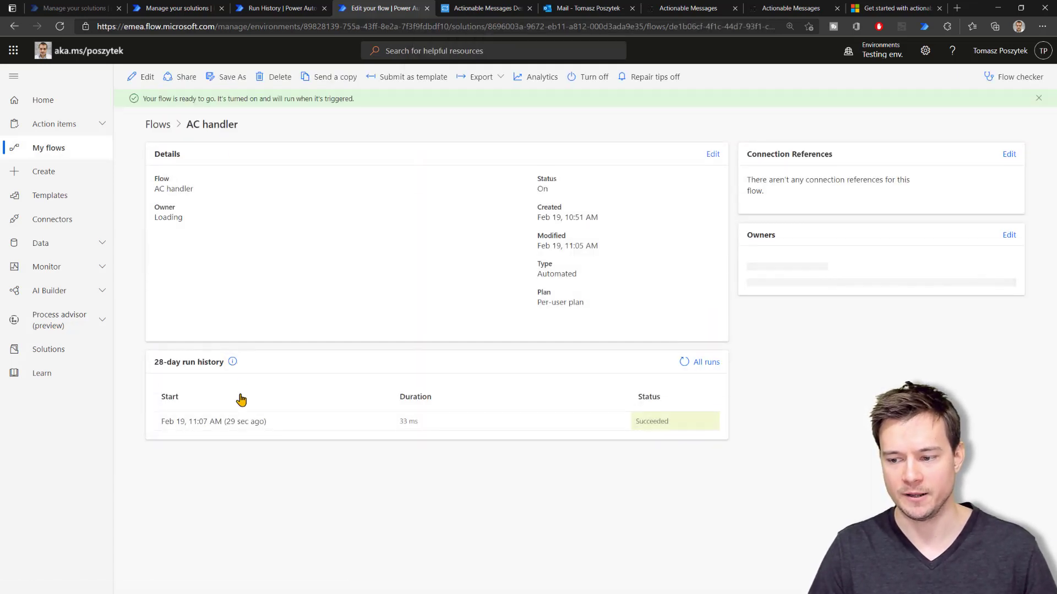
left_click(234, 422)
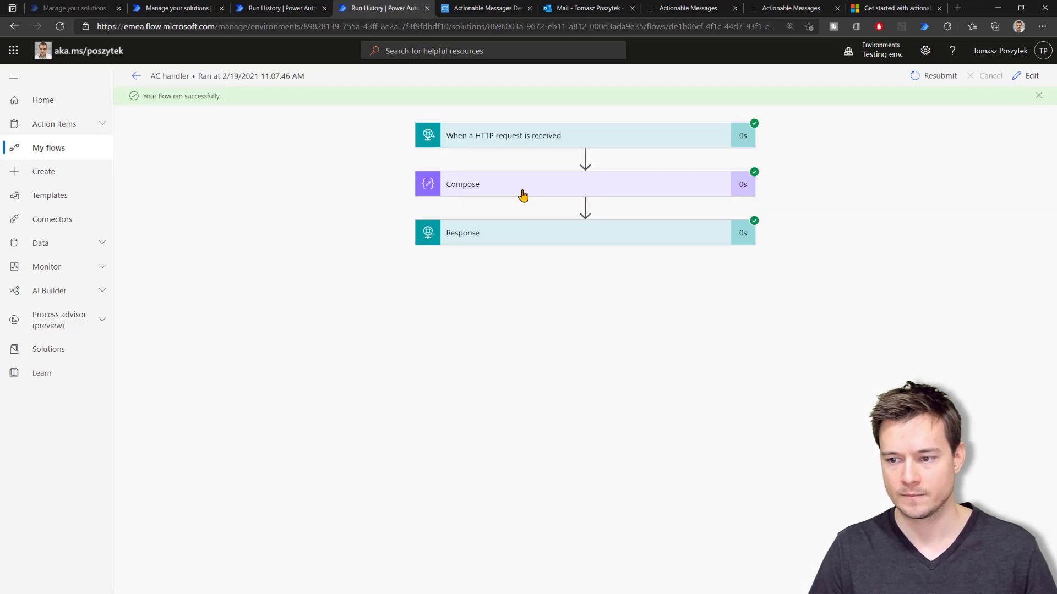
Copy the run's Compose output JSON (Option 'Hilton', SuggestionText 'No more ideas!') and reopen the flow for editing
left_click(523, 196)
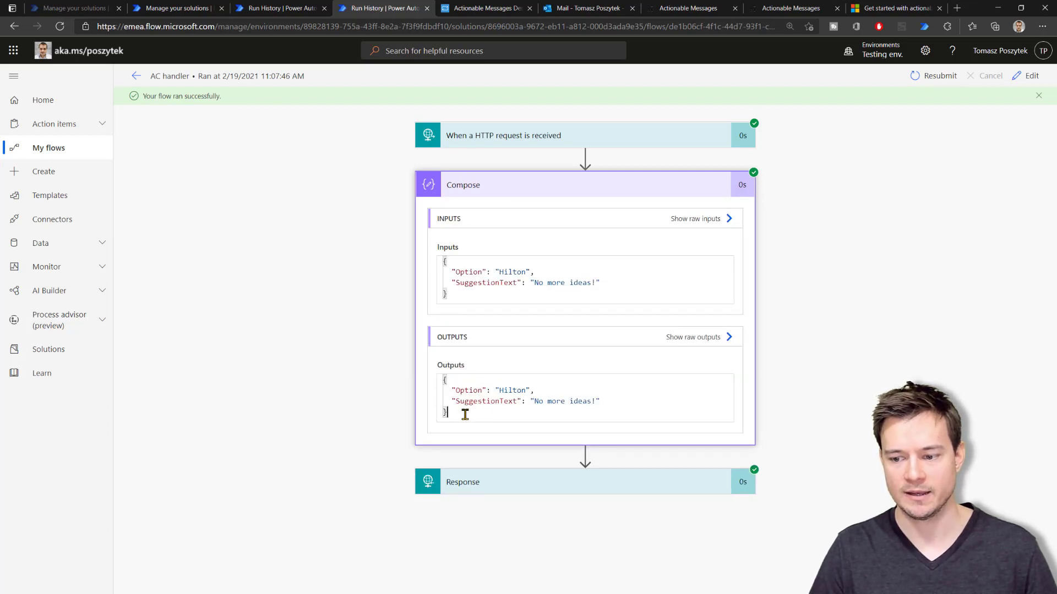
left_click_drag(465, 415, 437, 381)
key("ctrl+c")
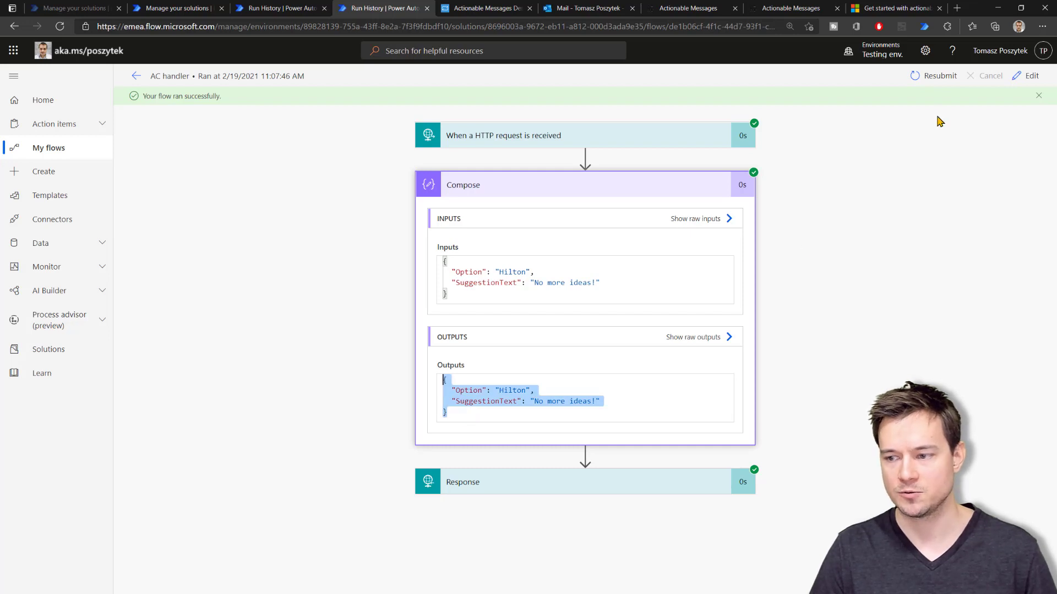
left_click(1025, 76)
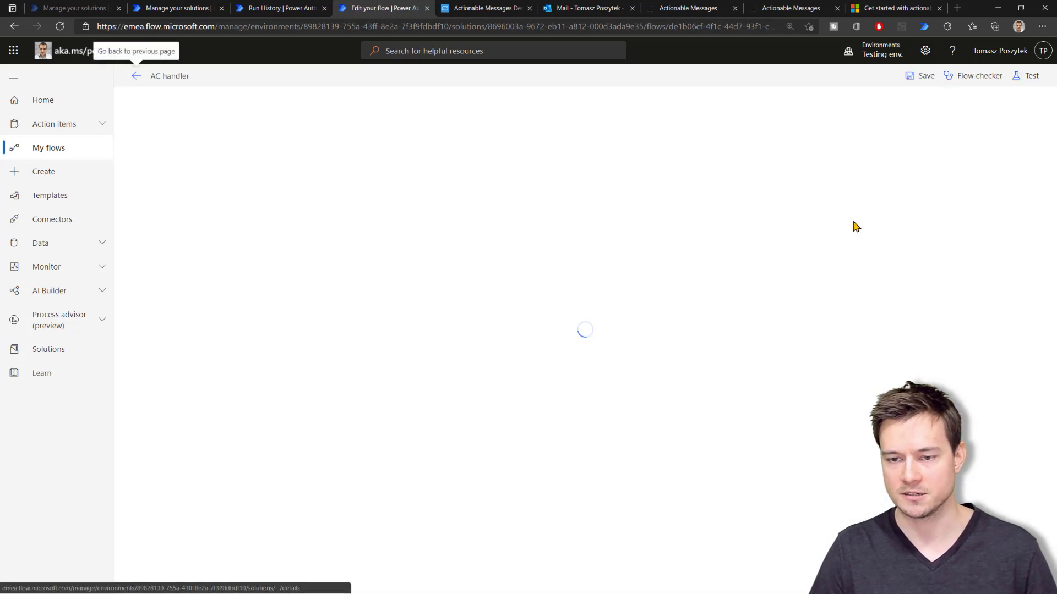
Generate the HTTP trigger's request schema from the pasted sample poll JSON
left_click(557, 113)
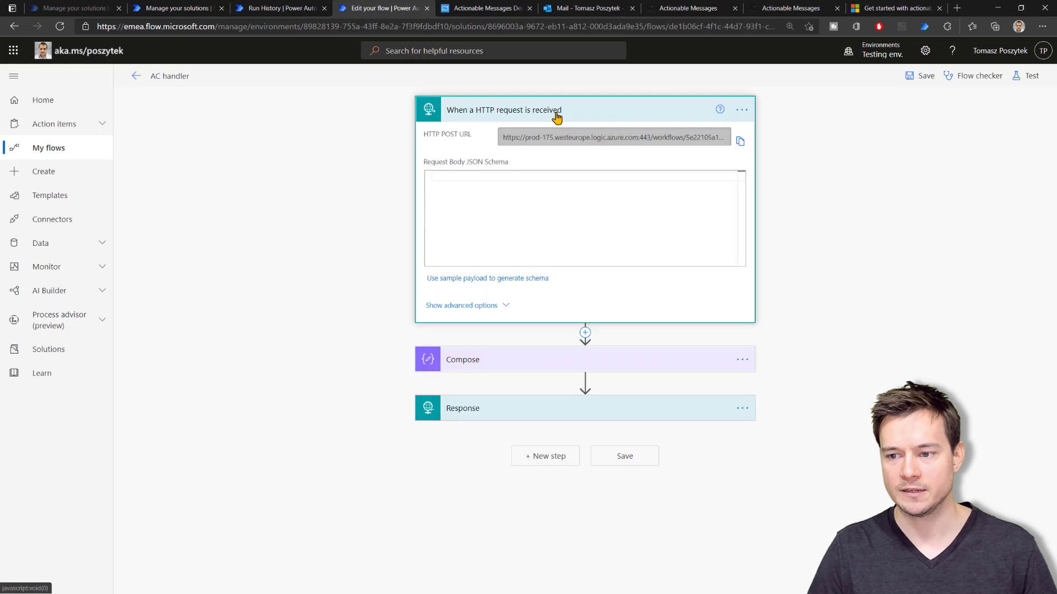
left_click(471, 279)
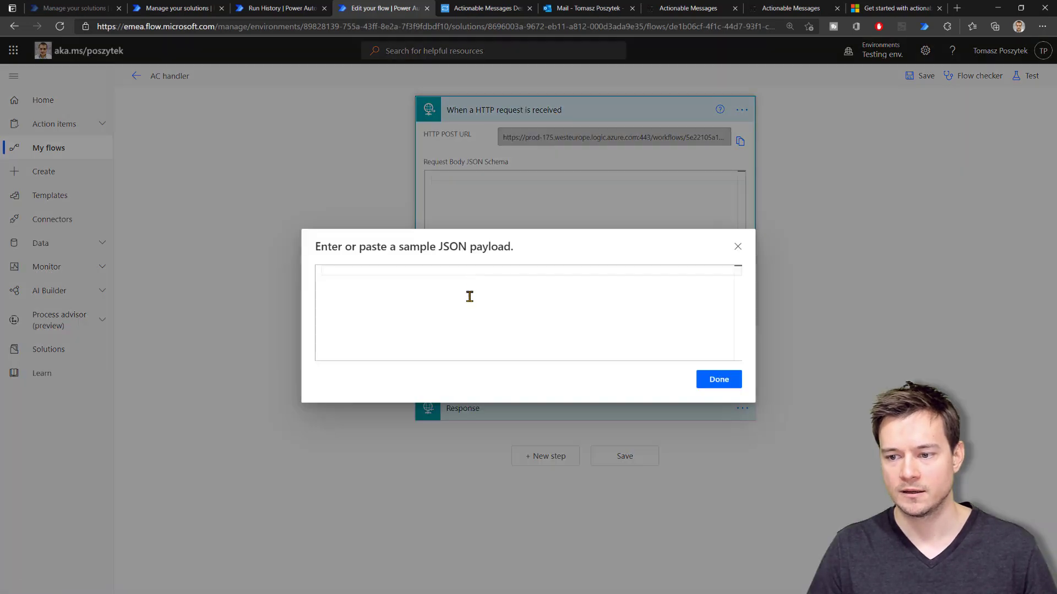
key("ctrl+v")
left_click(719, 379)
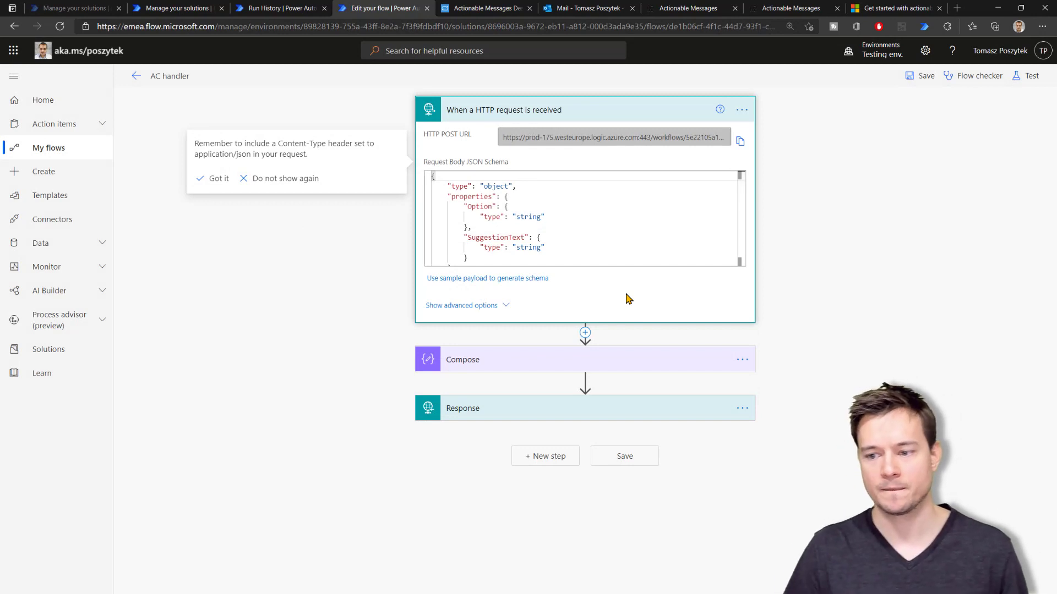
Delete the Compose step from the AC handler flow
left_click(742, 359)
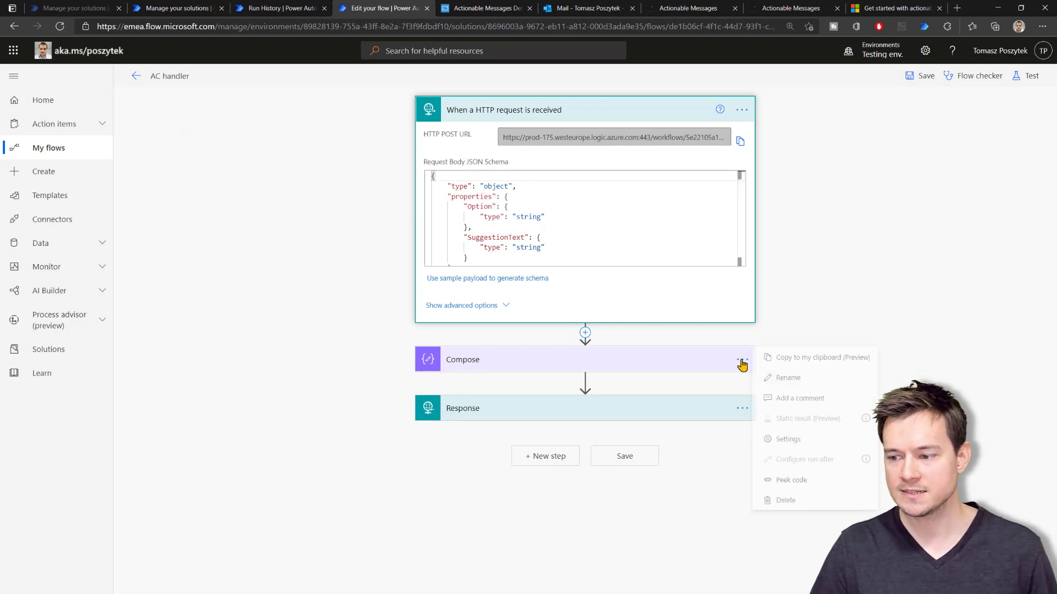
left_click(786, 499)
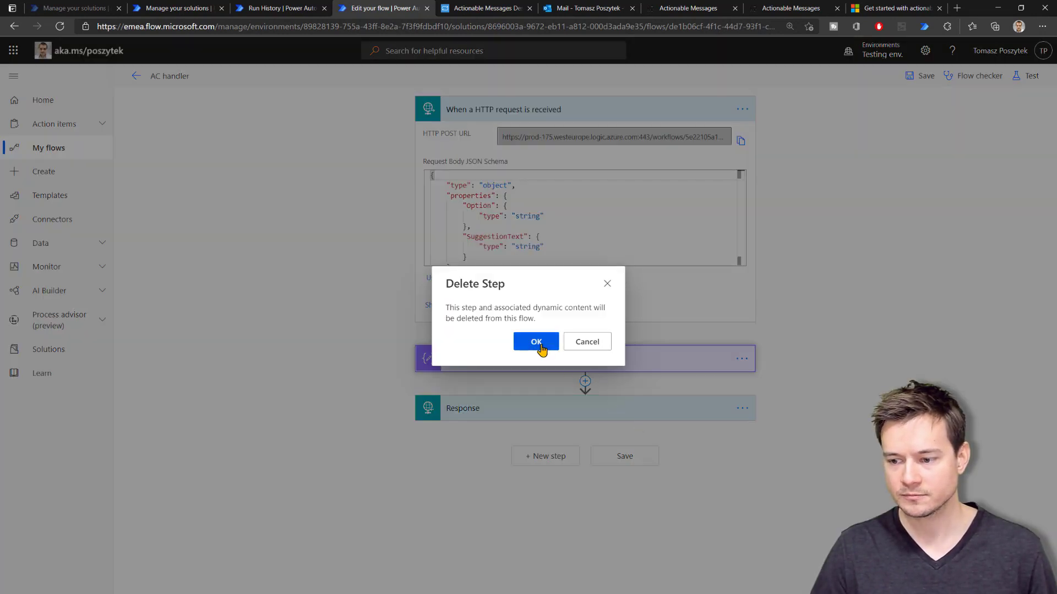
left_click(538, 344)
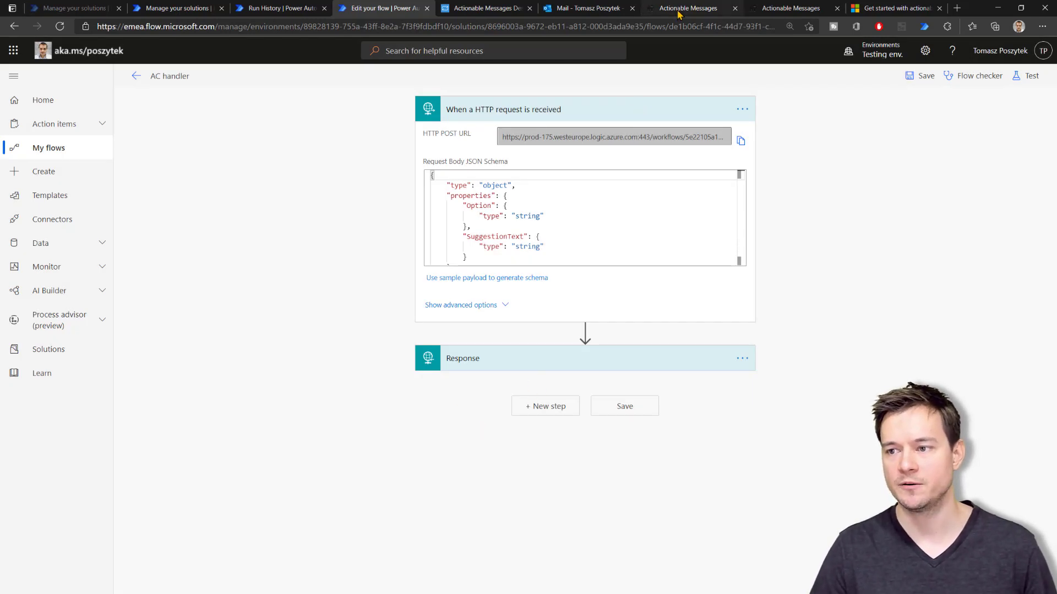
left_click(894, 8)
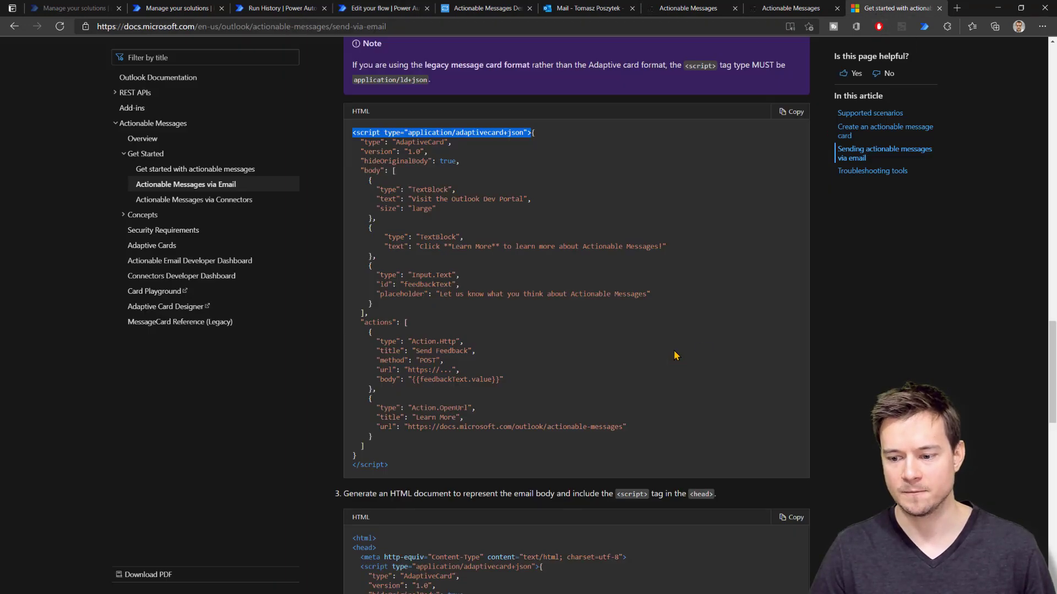
Open the Concepts article 'Refresh cards on open' and read its Web API implementation requirements
left_click(122, 216)
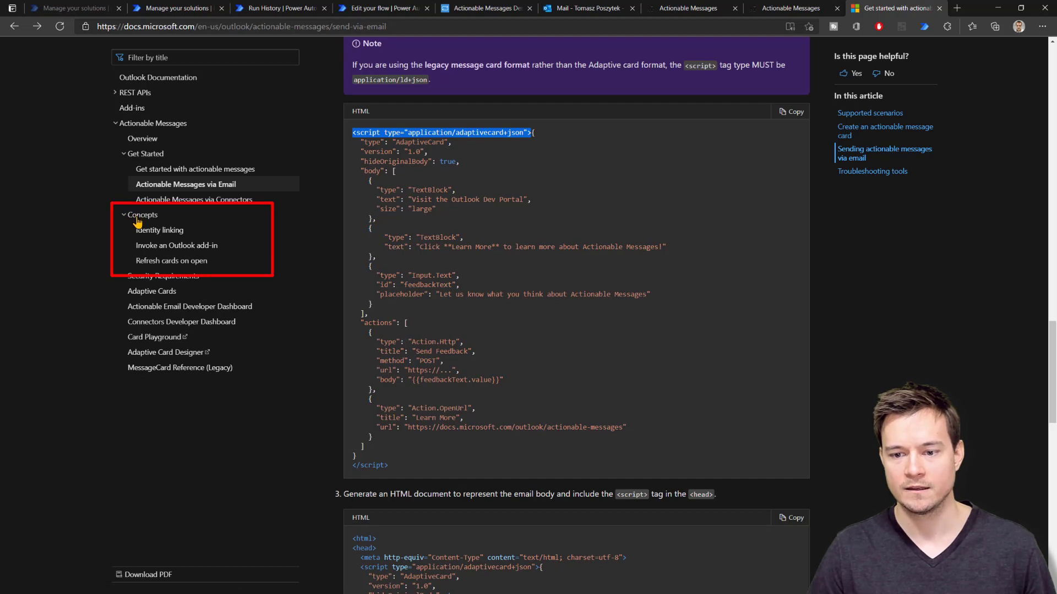
left_click(159, 262)
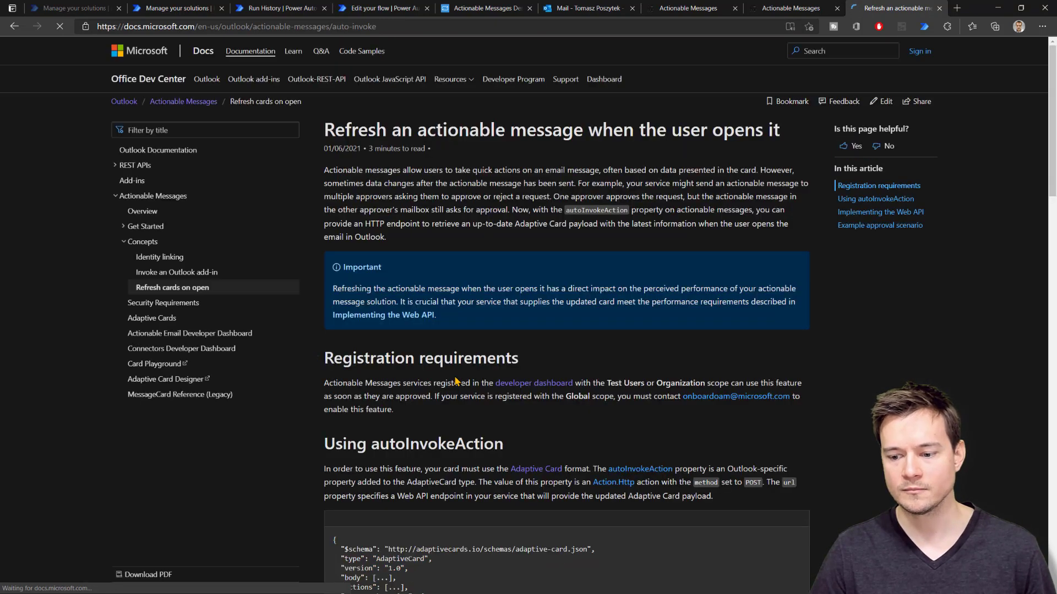
scroll(461, 382, "down", 5)
scroll(461, 381, "down", 2)
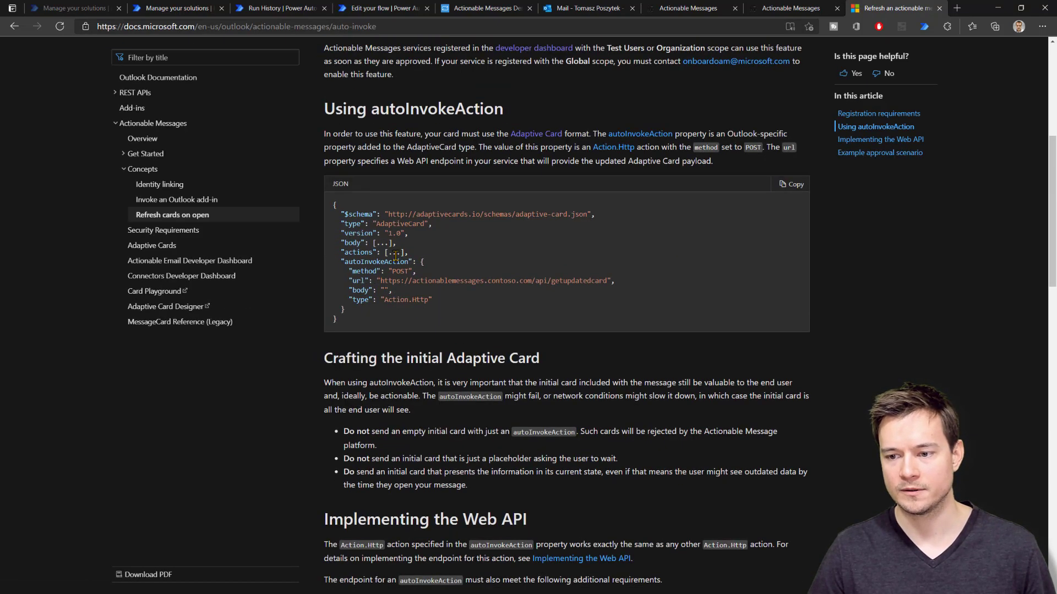
scroll(395, 256, "down", 8)
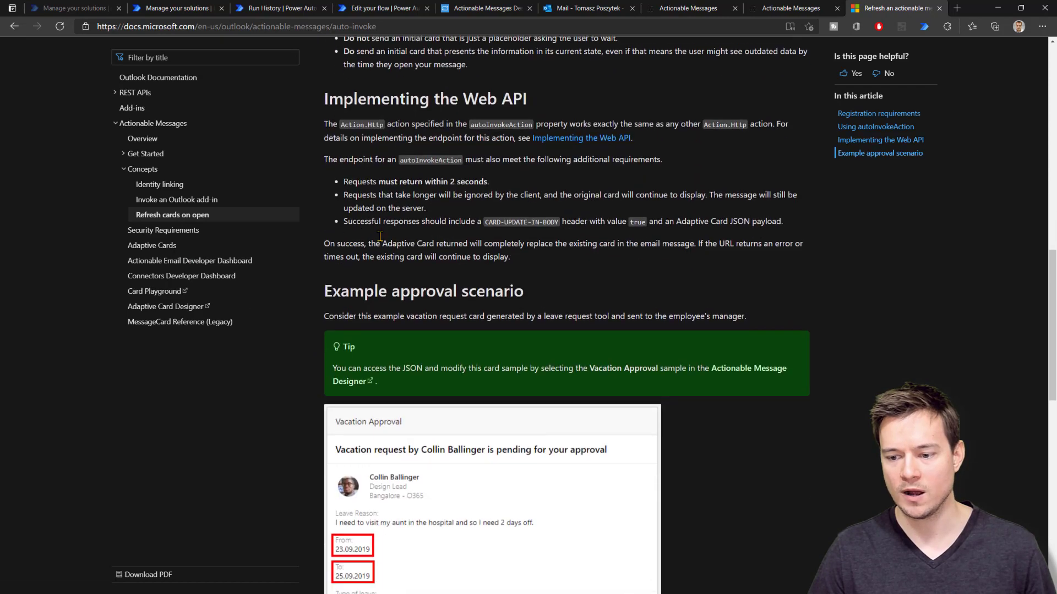
scroll(380, 237, "down", 7)
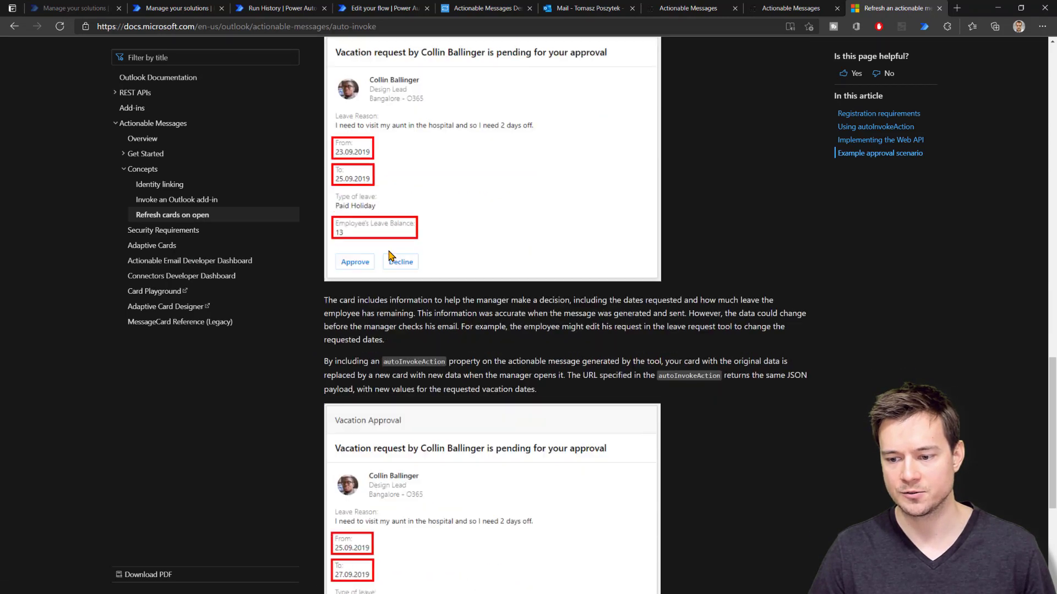
scroll(389, 255, "down", 4)
scroll(389, 255, "up", 7)
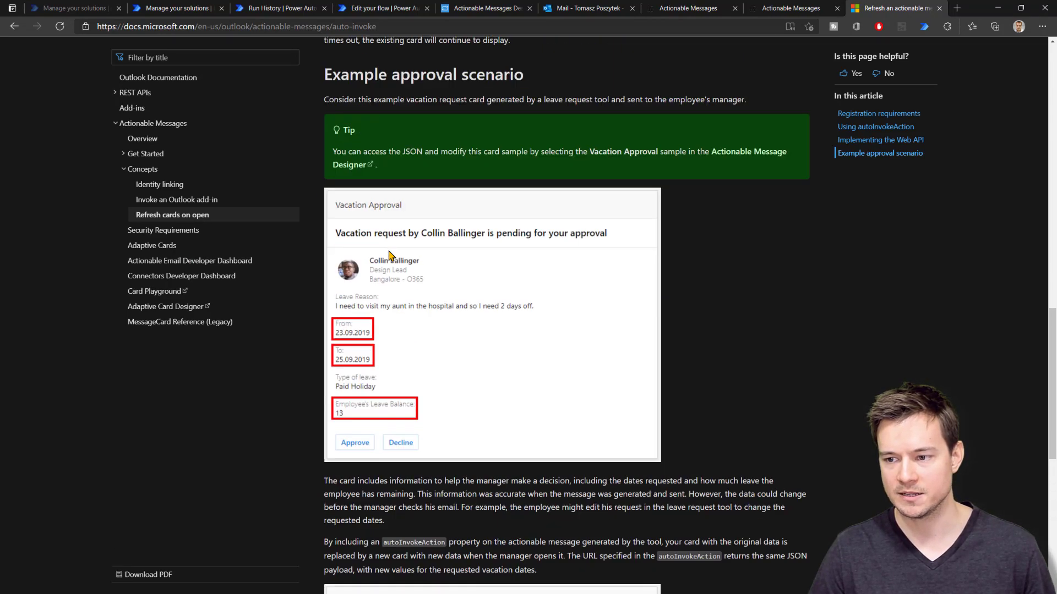
scroll(390, 255, "up", 5)
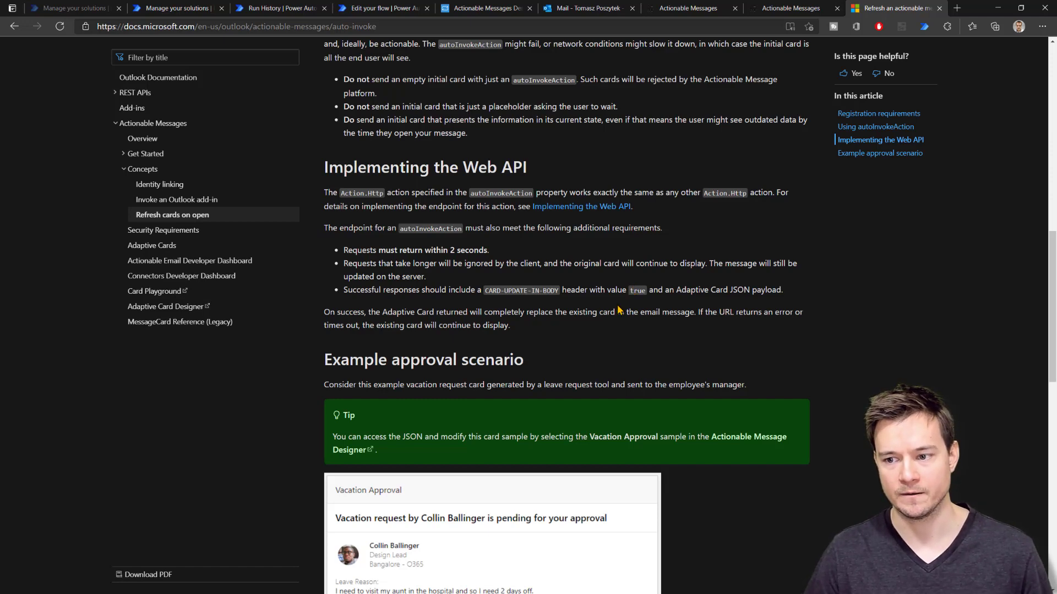
scroll(620, 311, "up", 2)
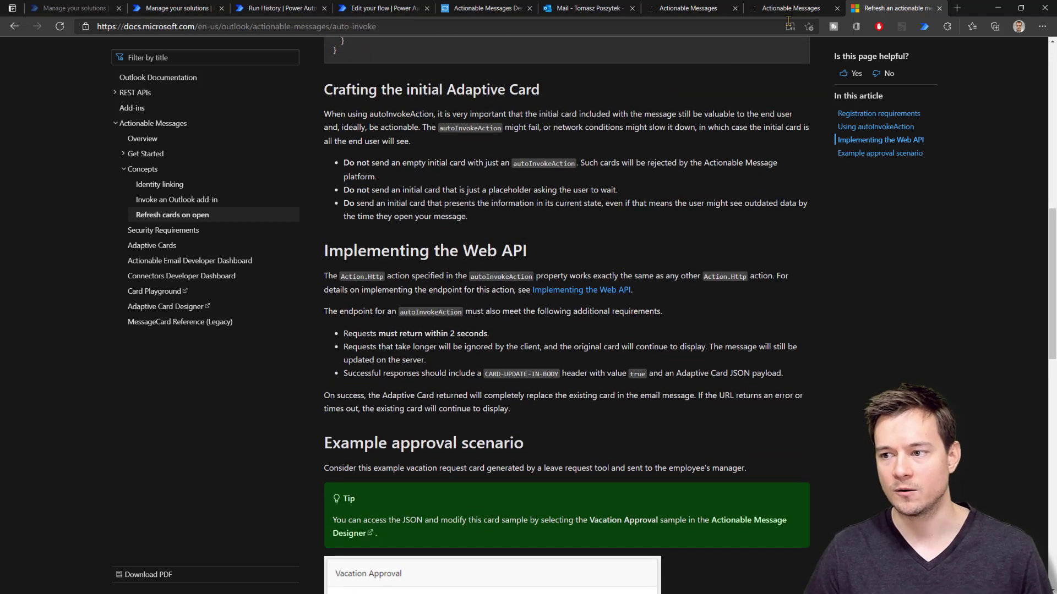
Reload the Poll sample card and delete its Submit action, suggestion box, Other: label and hotel list
left_click(478, 11)
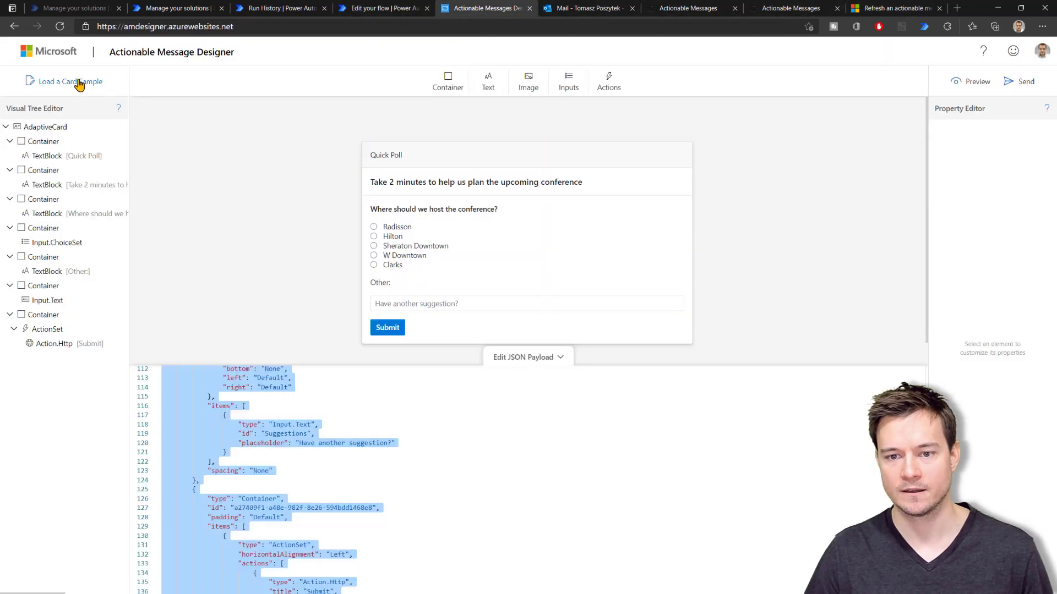
left_click(79, 84)
left_click(479, 198)
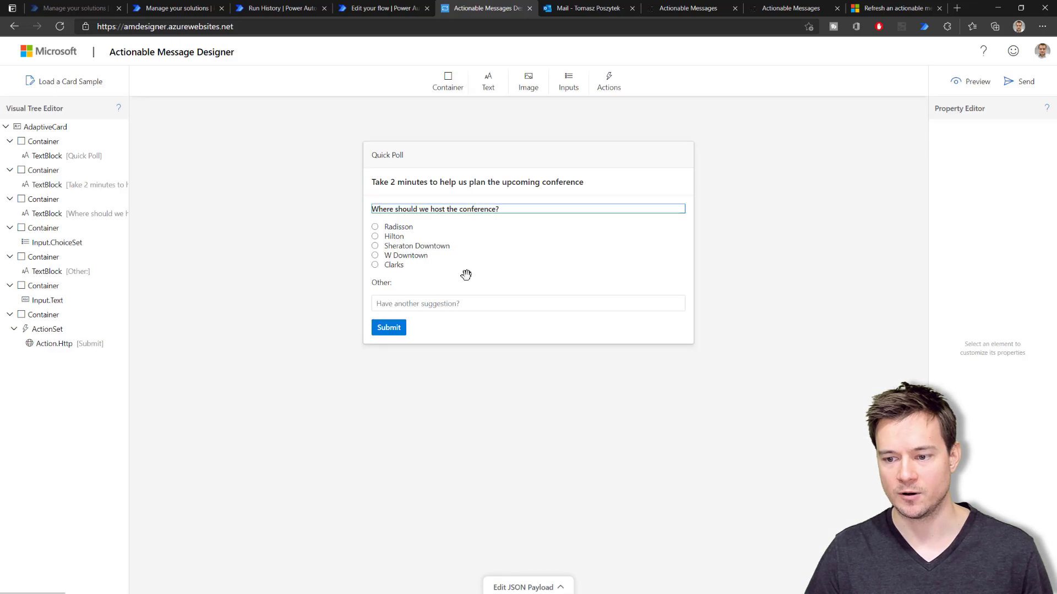
left_click(460, 336)
key("Delete")
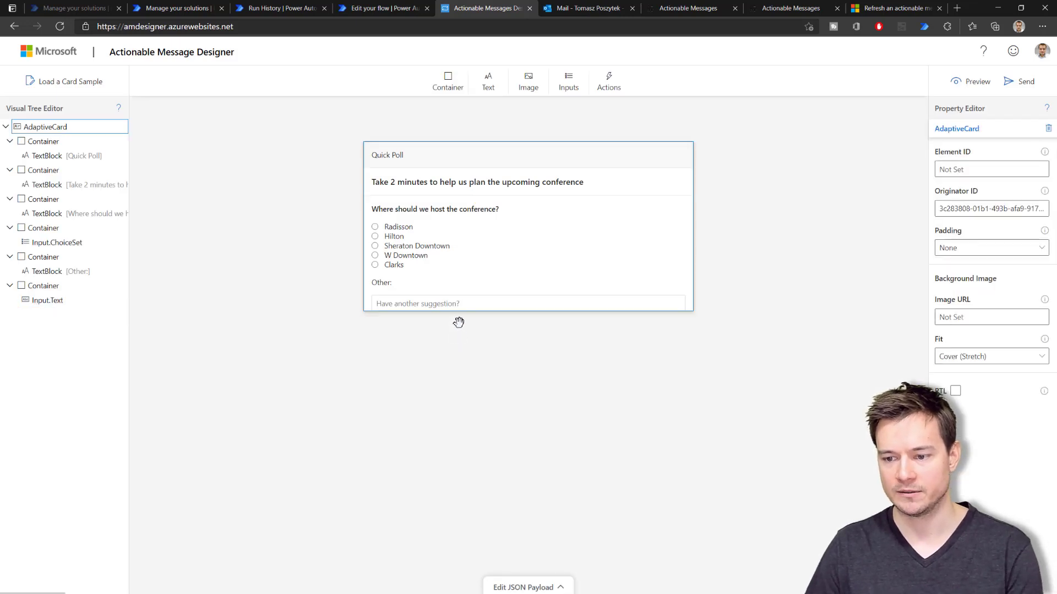
left_click(415, 286)
key("Delete")
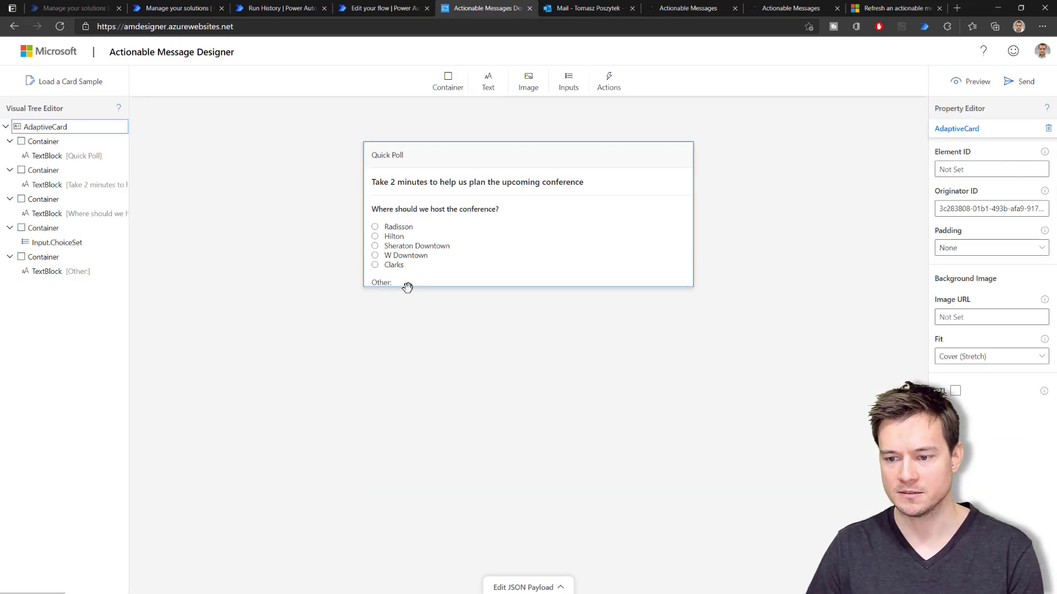
left_click(393, 284)
key("Delete")
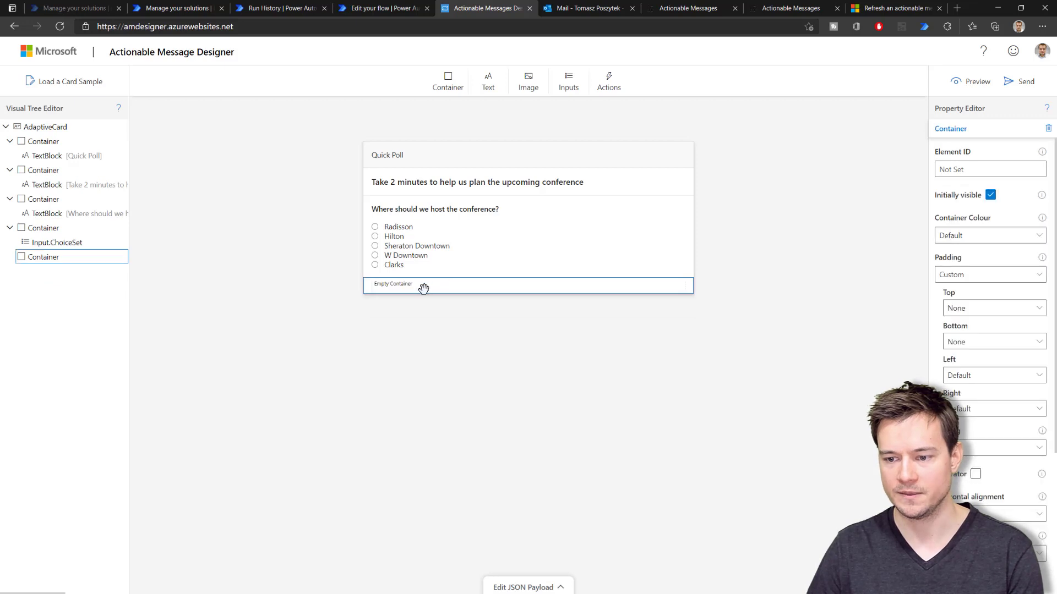
key("Delete")
left_click(455, 256)
key("Delete")
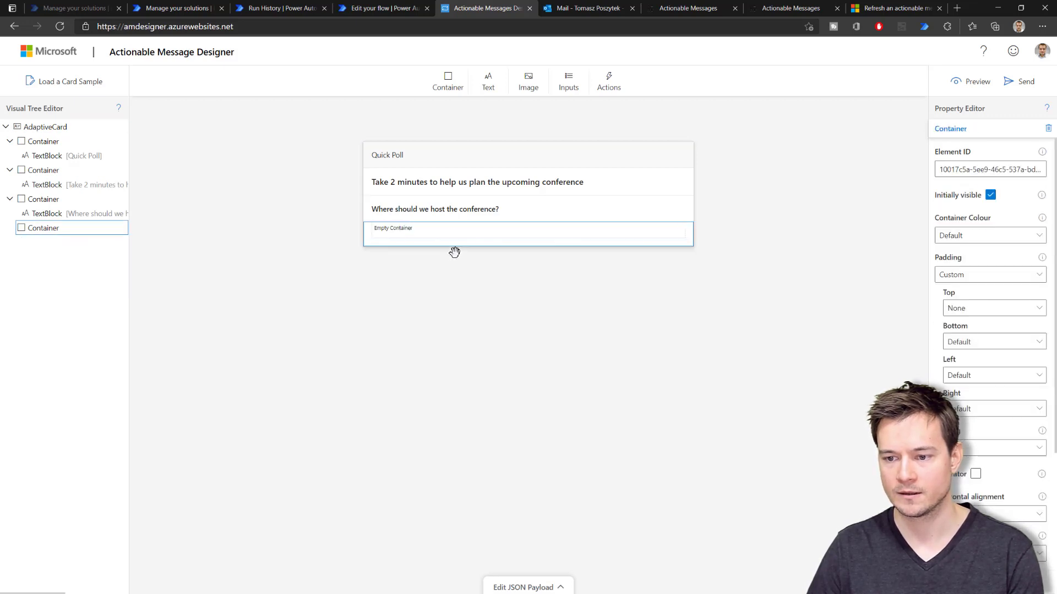
key("Delete")
Change the question to 'Thank you for your choice! Your choice was:' and add a '###' text block below
left_click(431, 209)
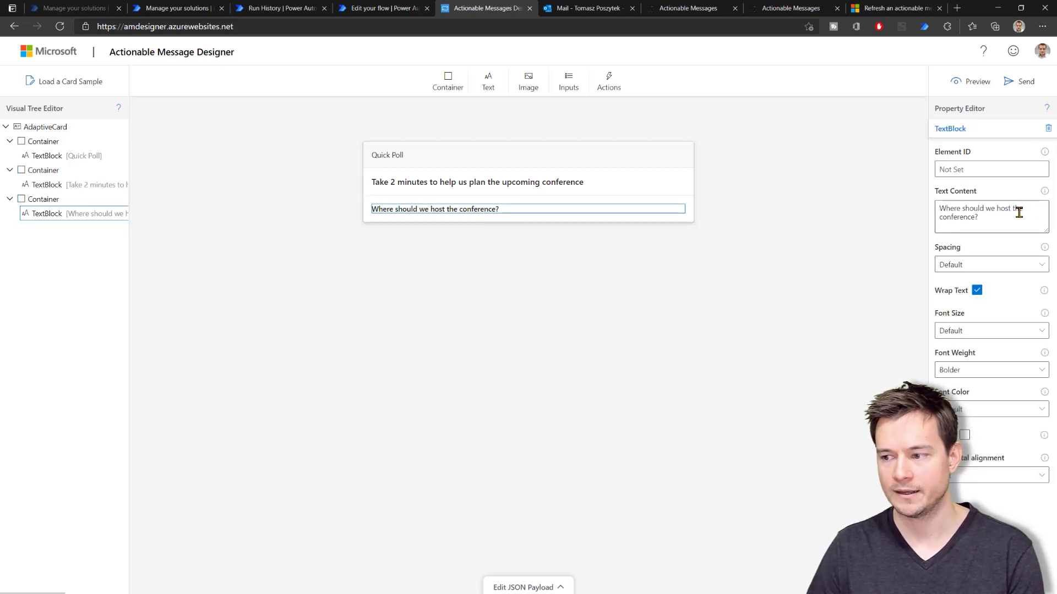
left_click_drag(990, 219, 913, 203)
type("Tha")
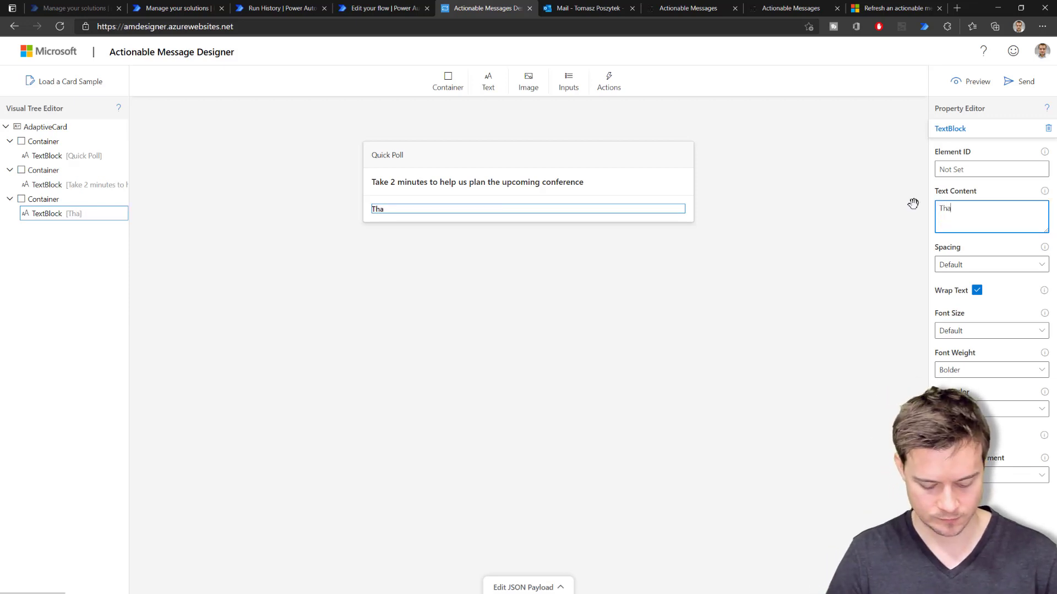
type("nk you for you ")
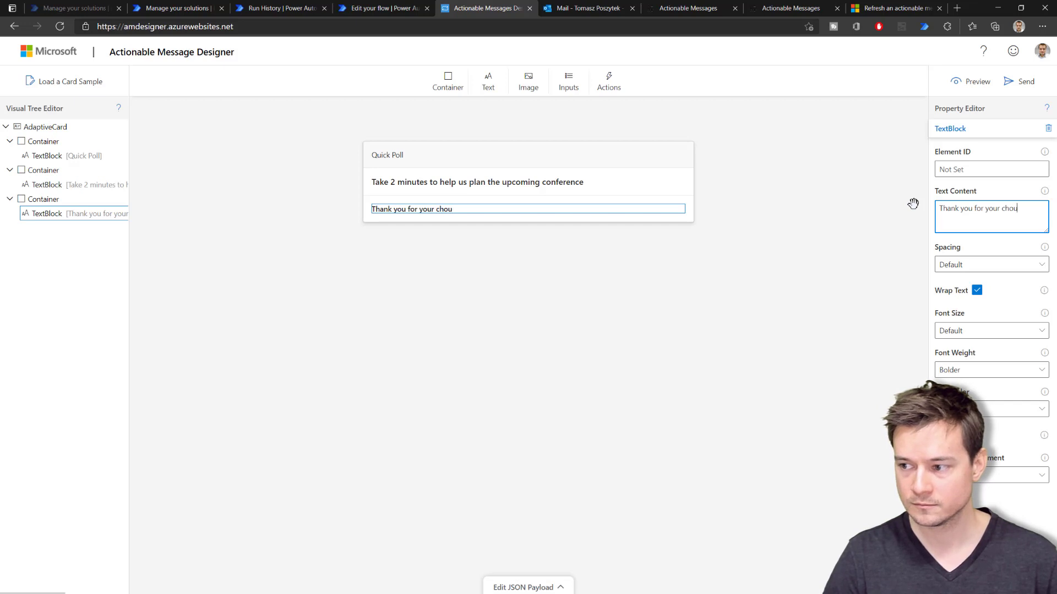
type(" choice! ")
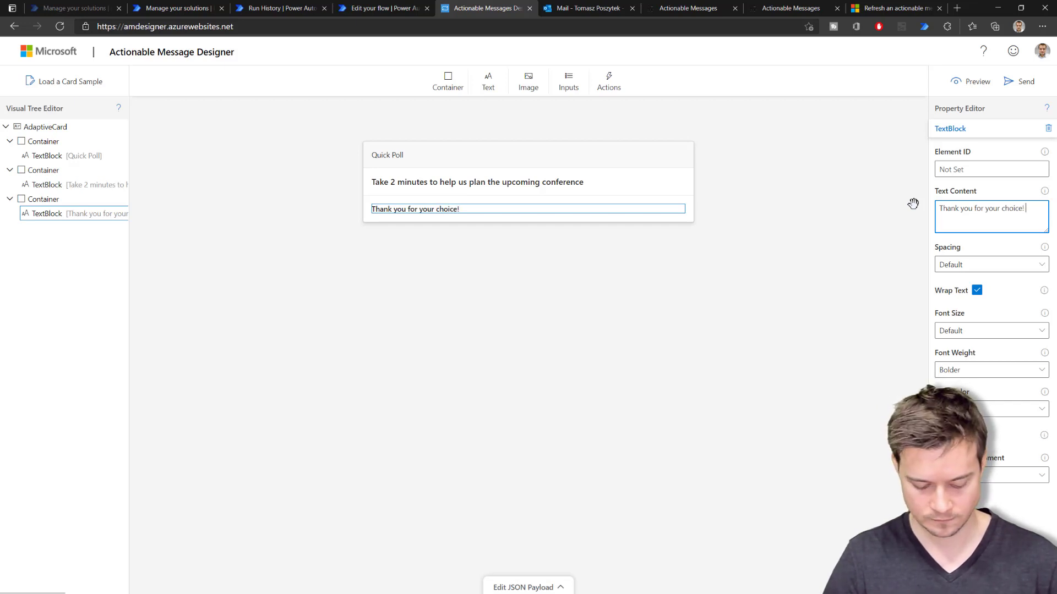
type("Your choice was:")
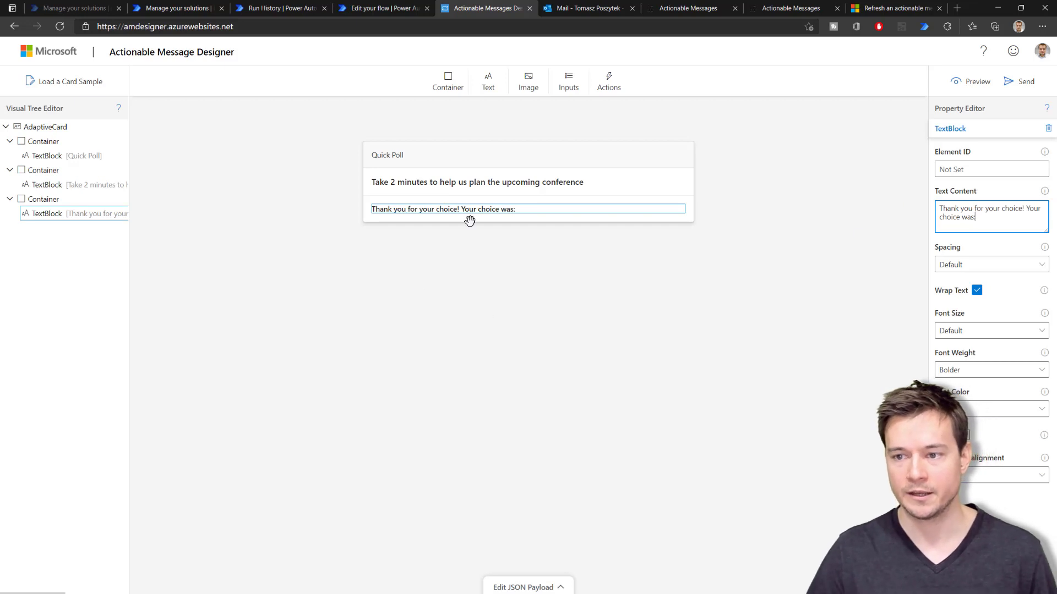
left_click(489, 88)
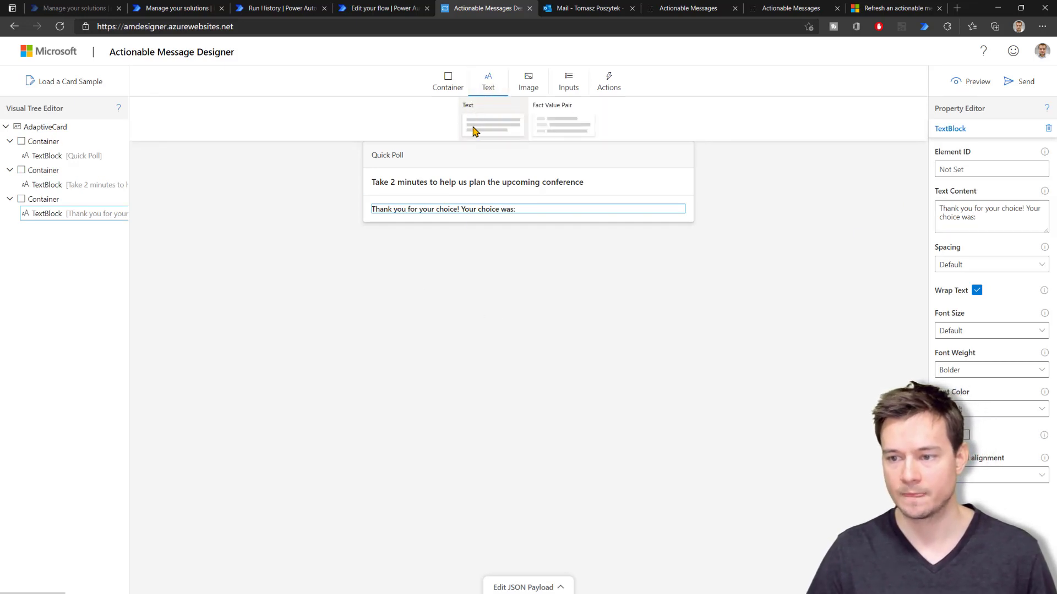
left_click_drag(479, 128, 415, 224)
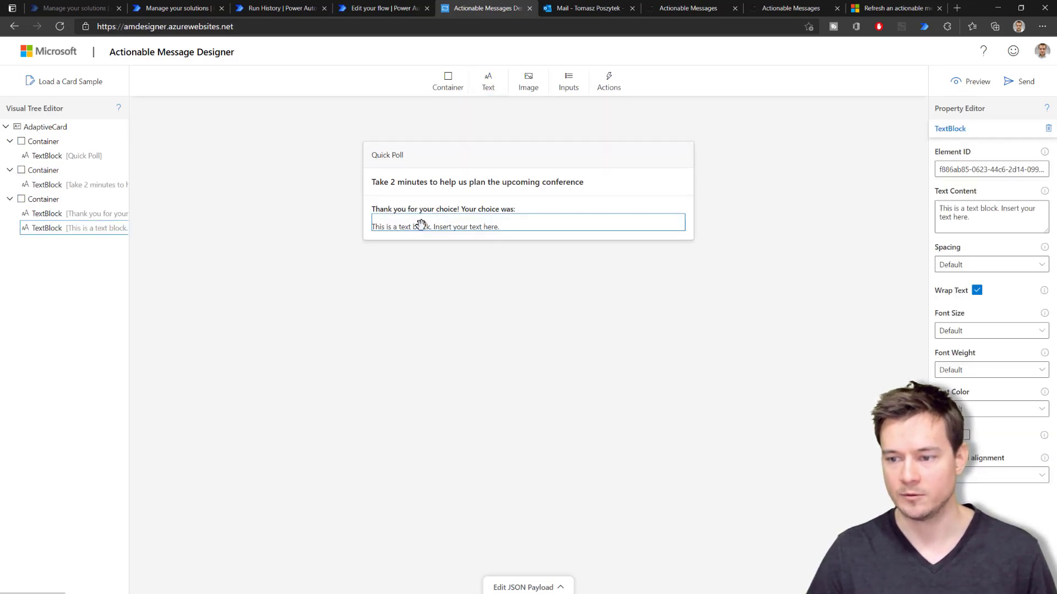
left_click_drag(983, 219, 901, 186)
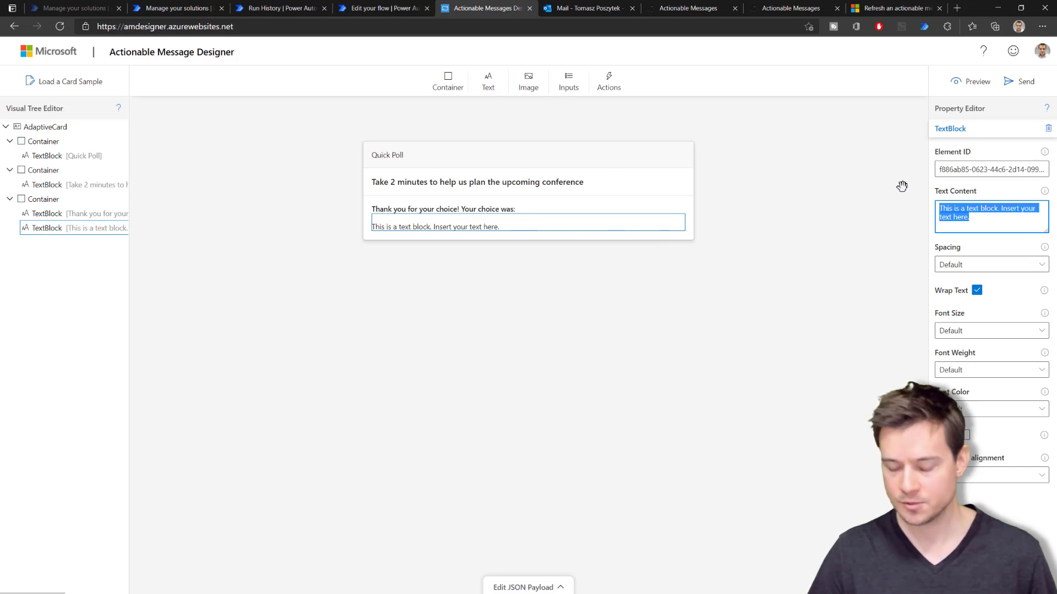
type("###")
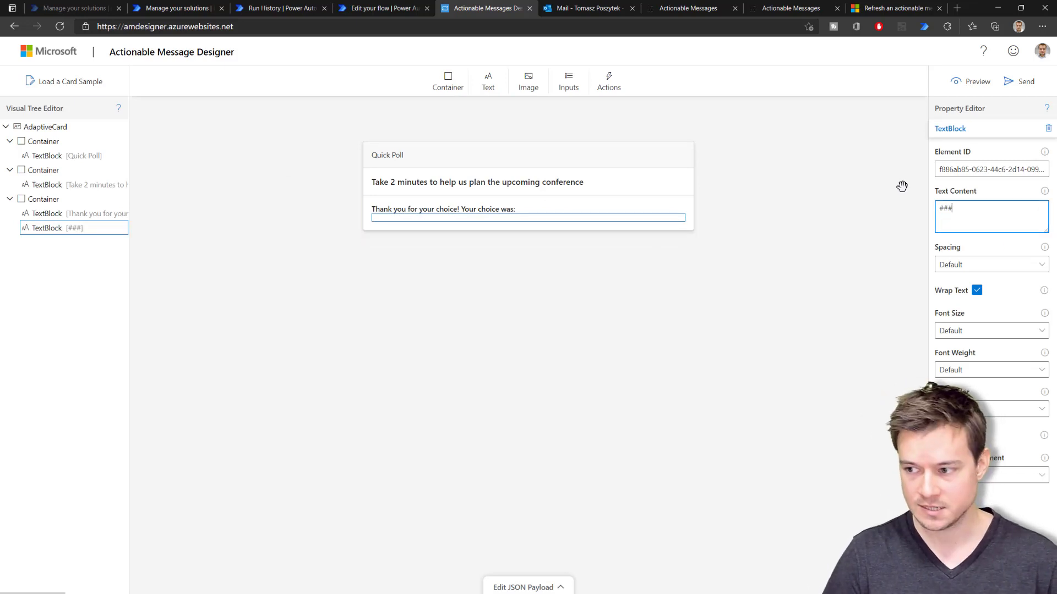
left_click(411, 242)
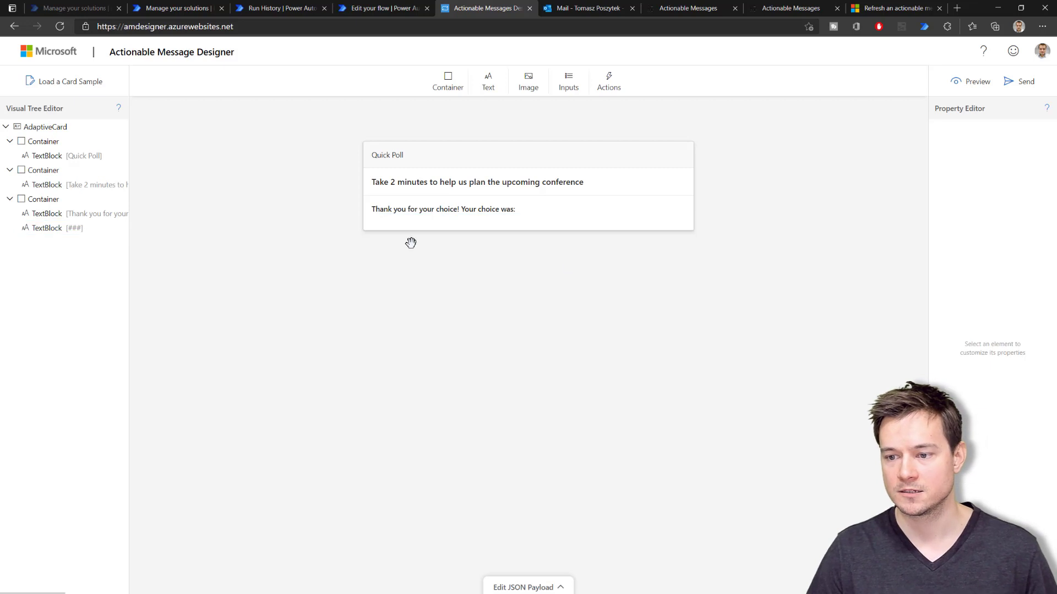
left_click(392, 221)
left_click(391, 218)
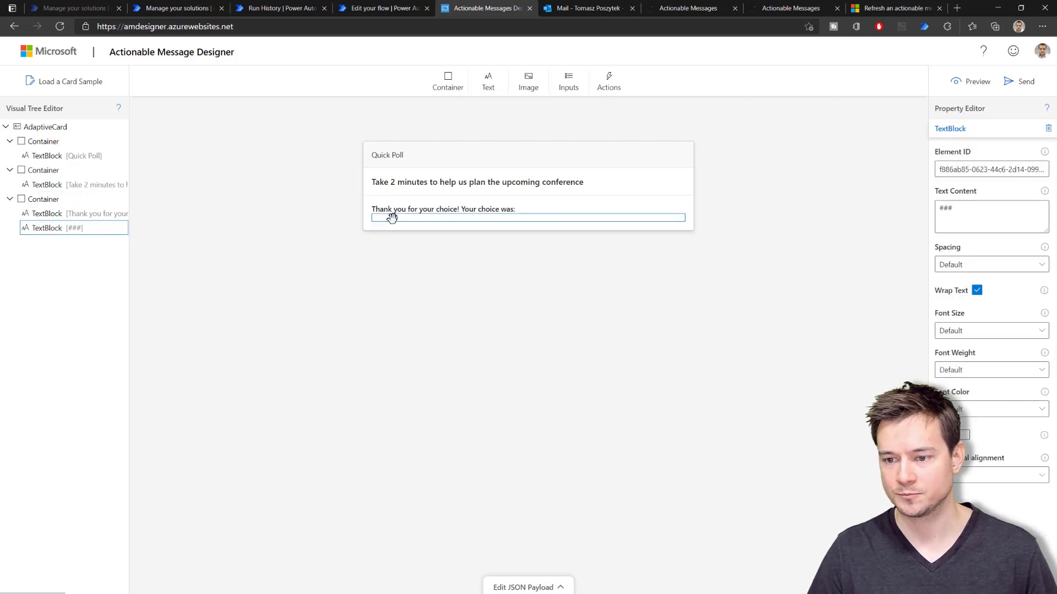
Open the card's JSON payload and select all of it for copying
left_click(523, 588)
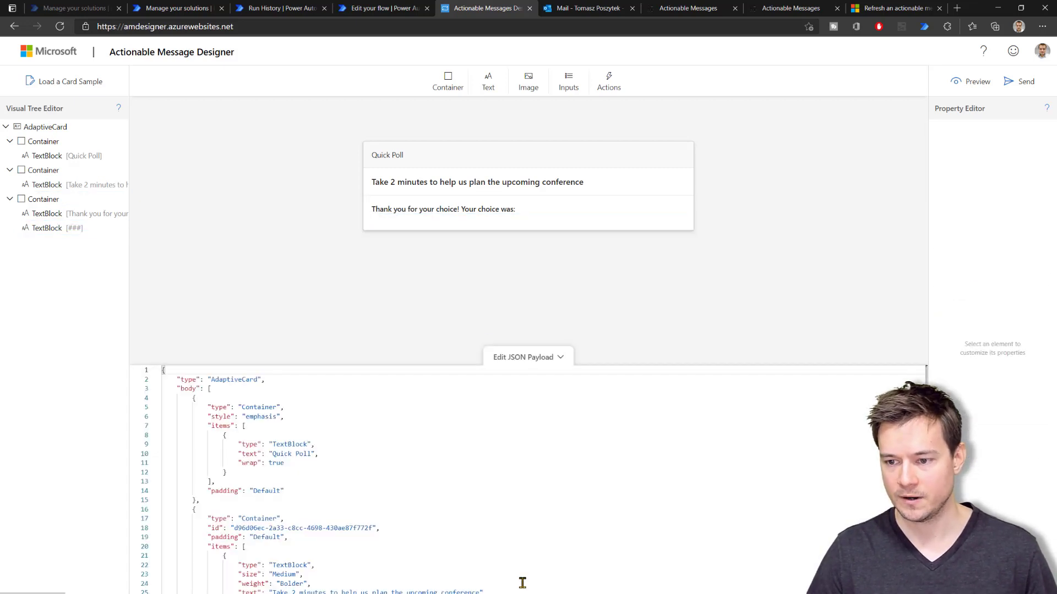
left_click(381, 515)
key("ctrl+a")
key("ctrl+c")
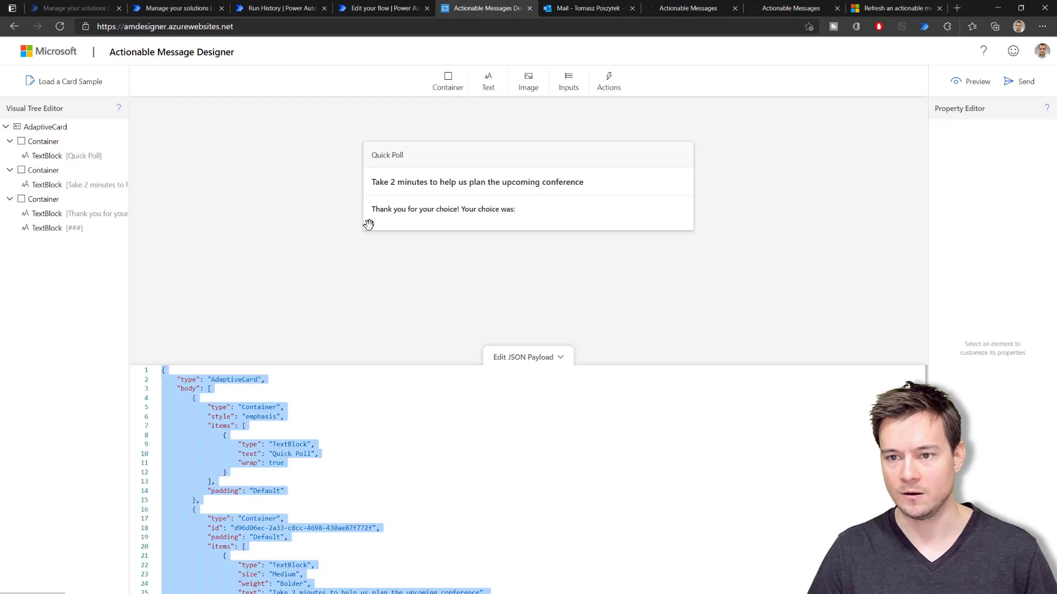
Paste the thank-you card JSON into the AC handler Response body
left_click(380, 8)
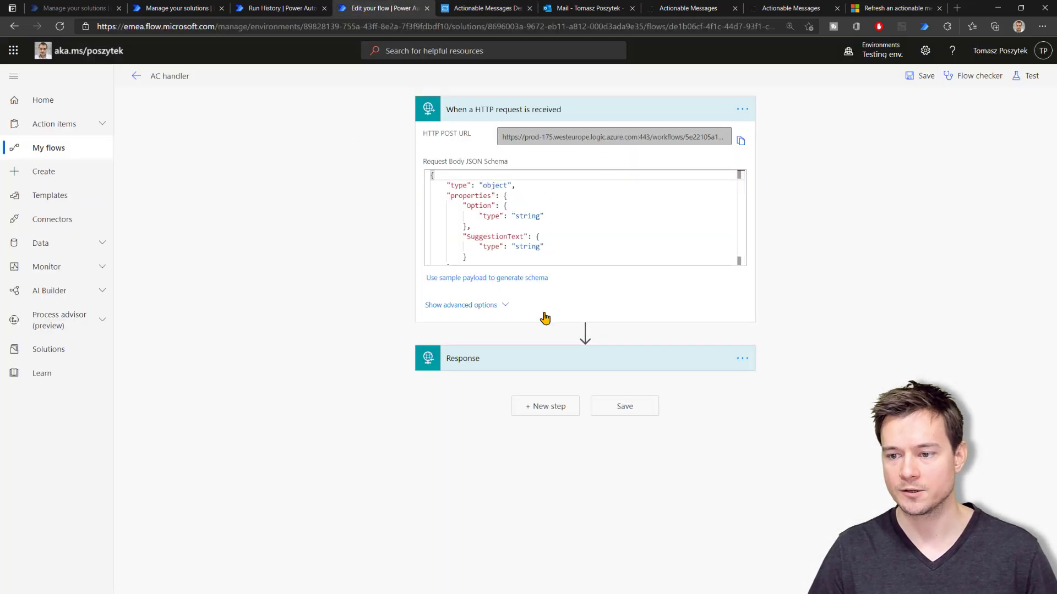
left_click(506, 368)
left_click(533, 425)
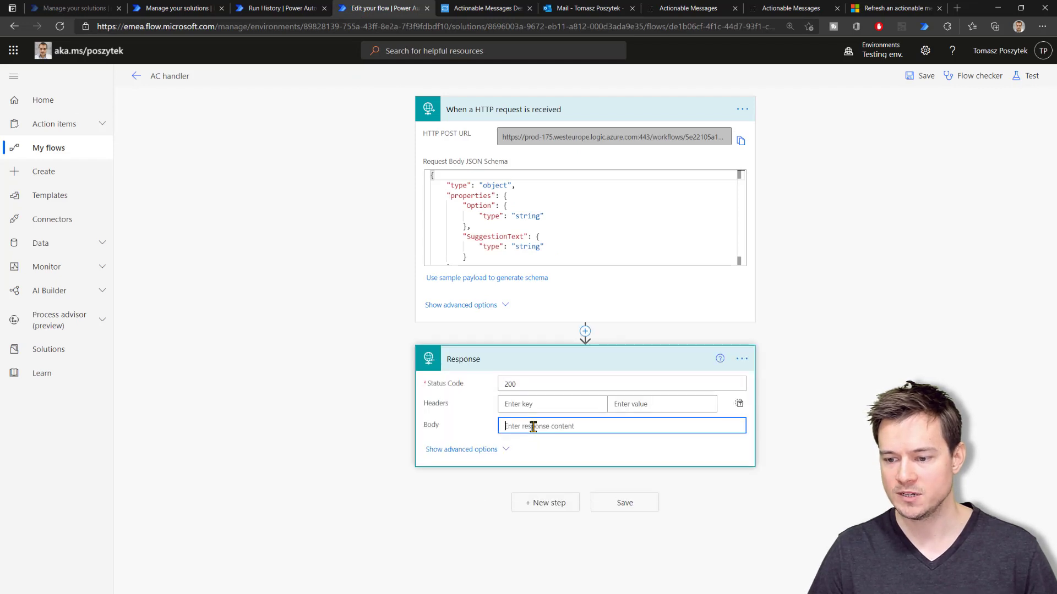
key("ctrl+v")
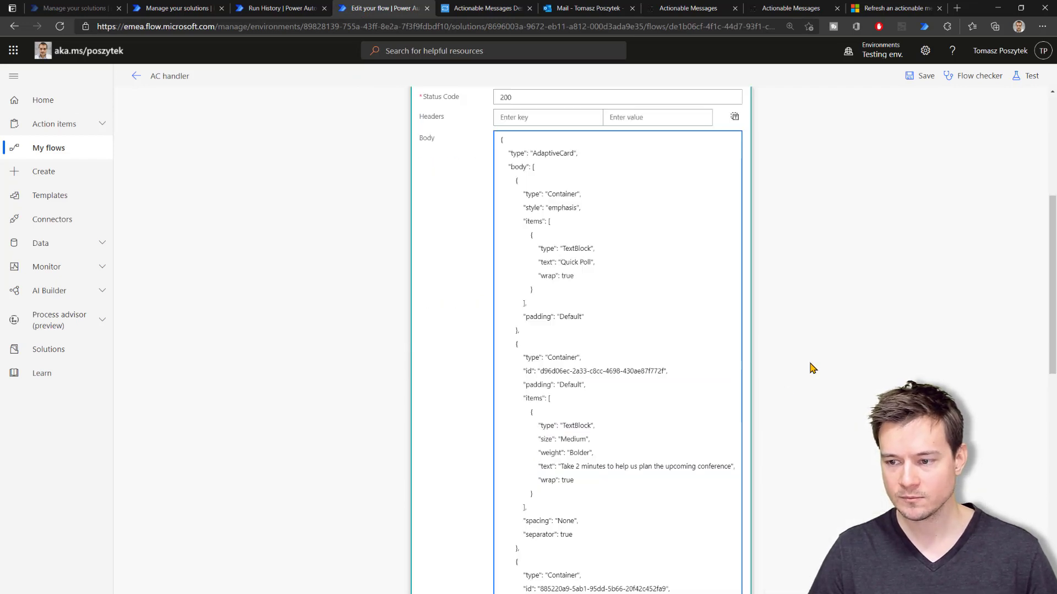
Replace the ### placeholder in the response body with the trigger's Option value
scroll(639, 453, "down", 5)
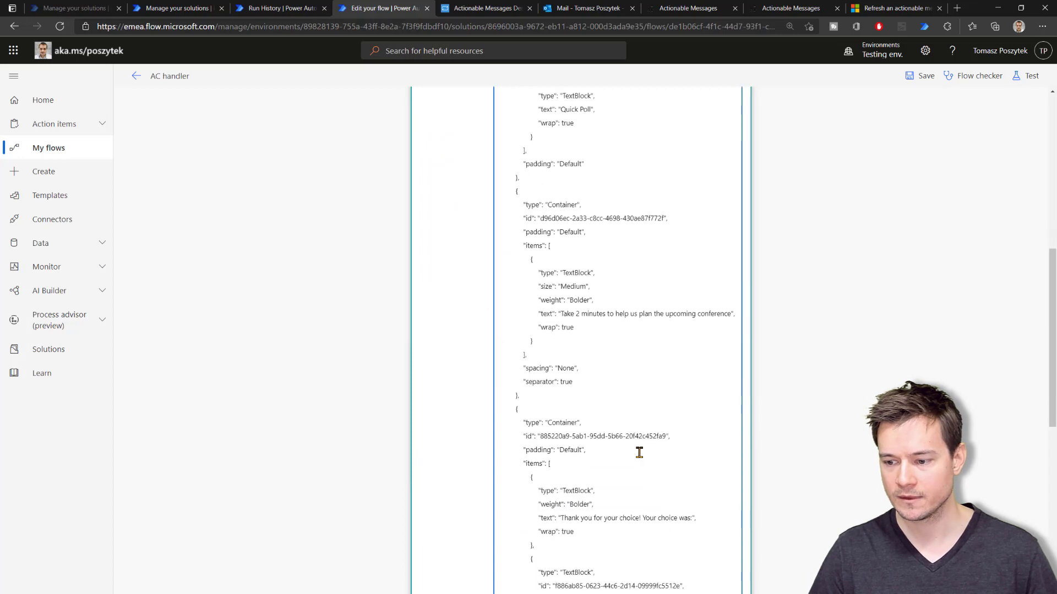
scroll(639, 452, "down", 1)
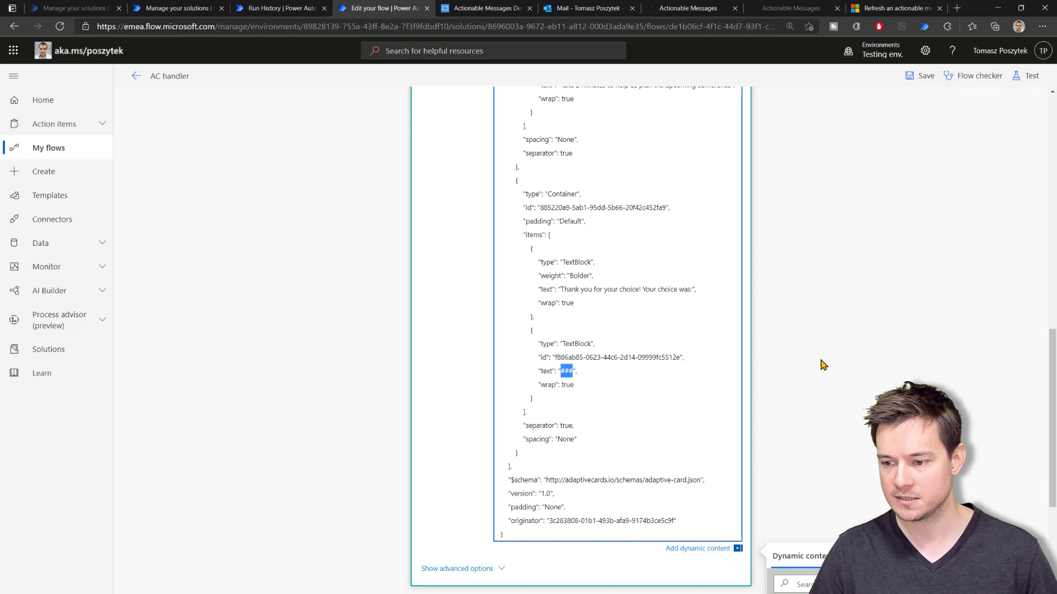
scroll(824, 365, "down", 3)
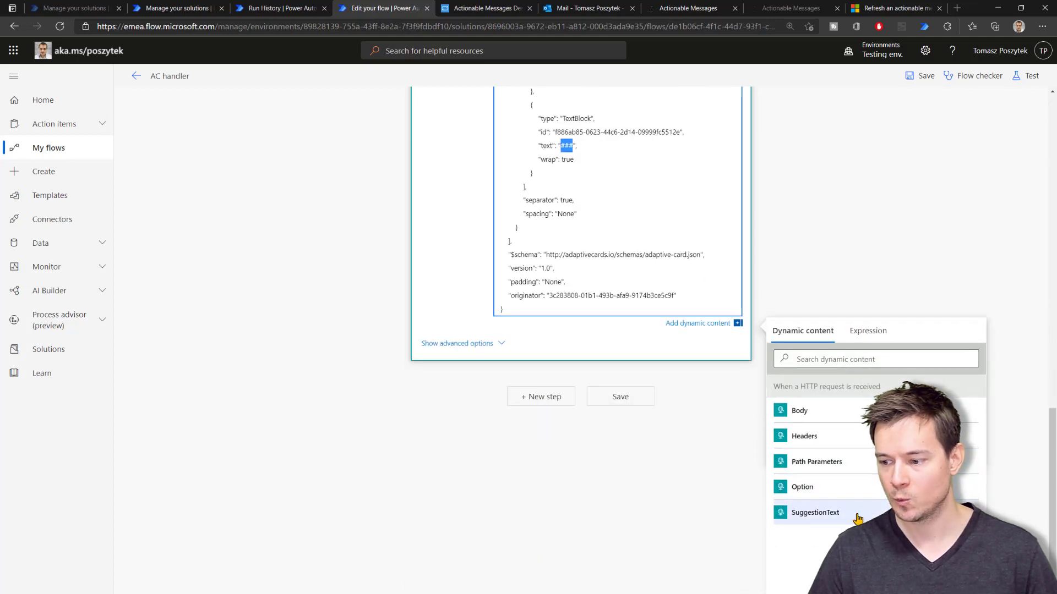
left_click(847, 489)
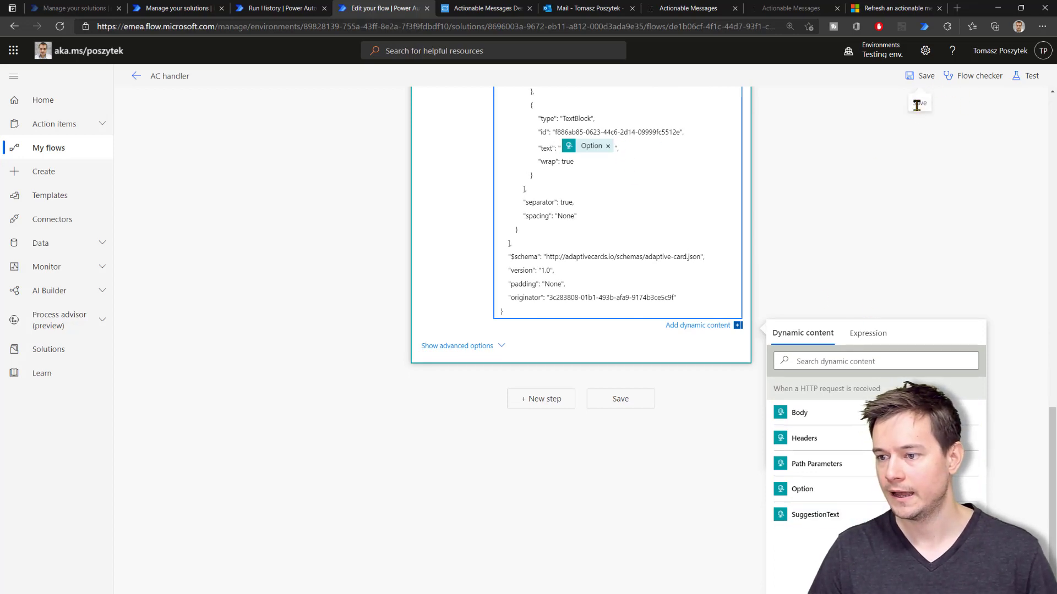
scroll(896, 160, "up", 15)
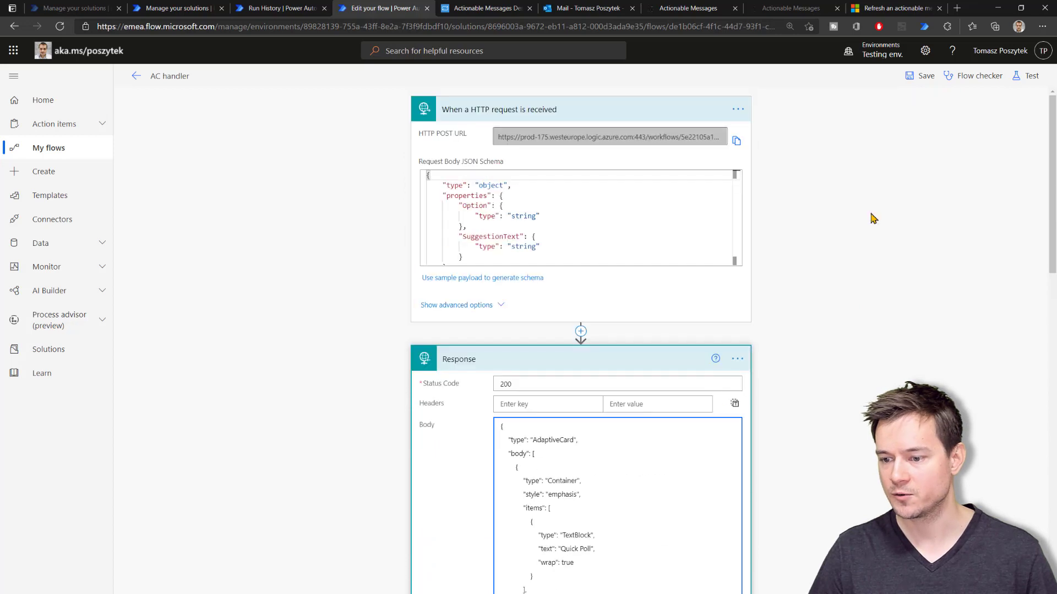
left_click(896, 10)
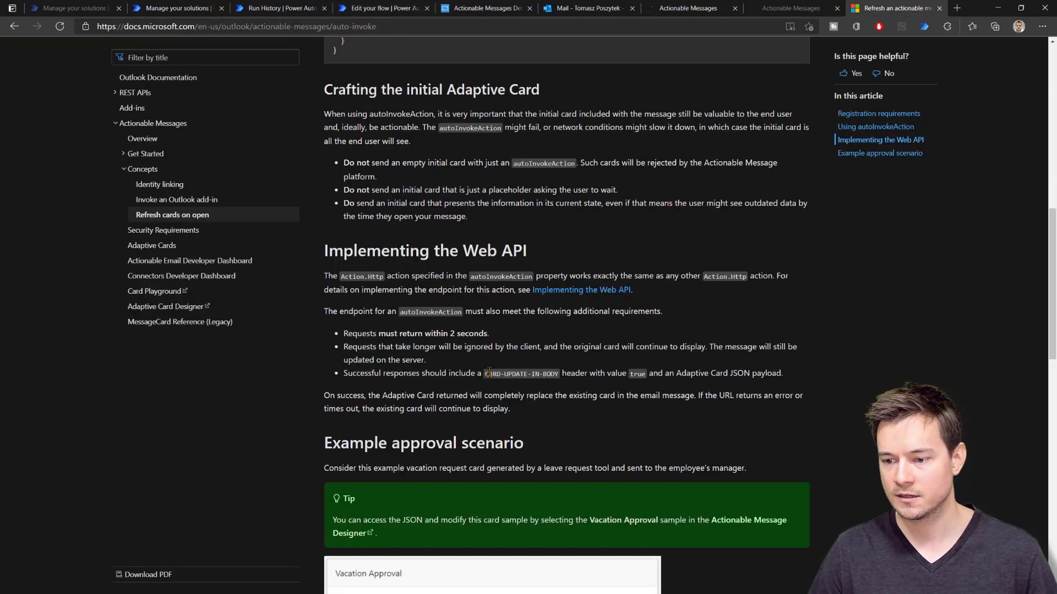
Add a Response header CARD-UPDATE-IN-BODY, copied from the docs, with value true
left_click_drag(486, 373, 559, 377)
key("ctrl+c")
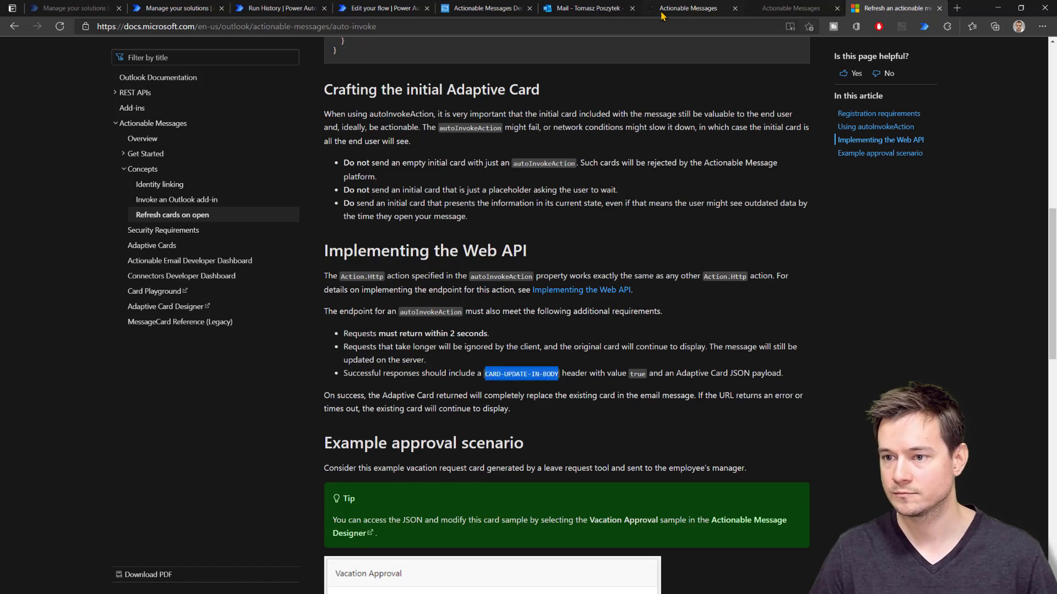
left_click(401, 9)
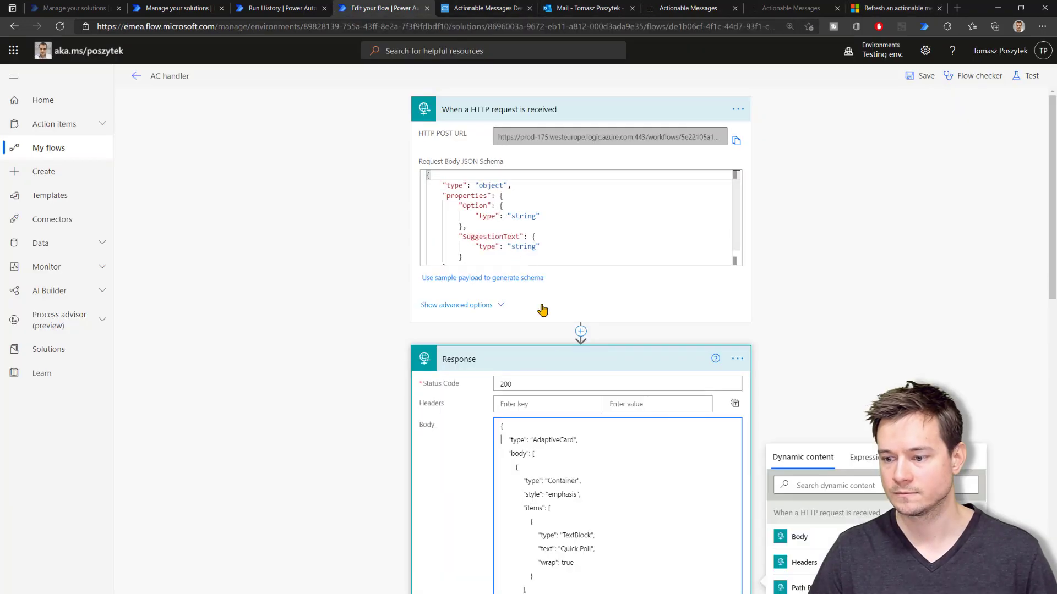
left_click(547, 403)
key("ctrl+v")
left_click(630, 405)
type("true")
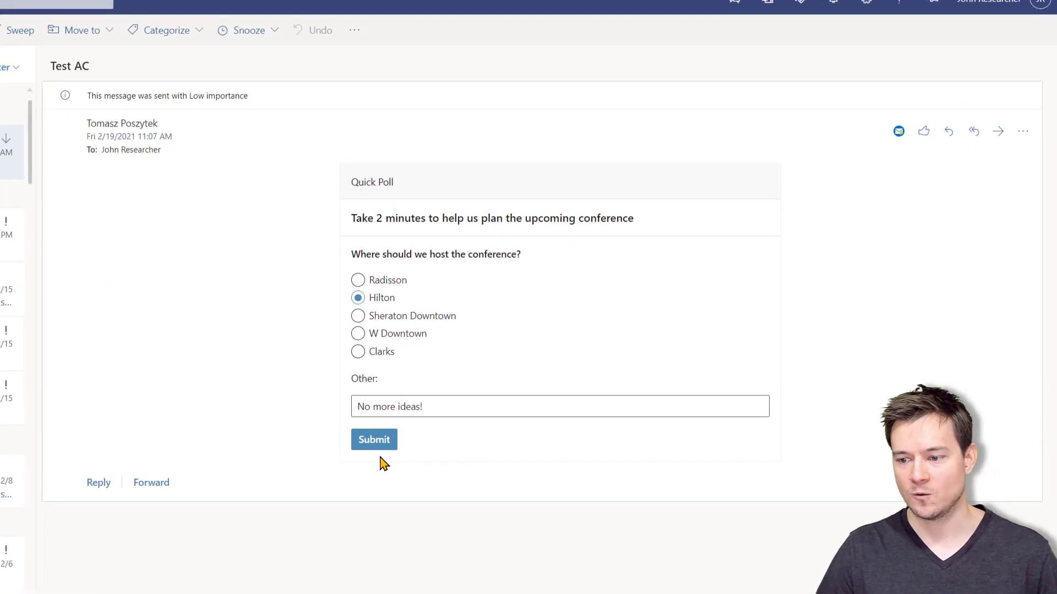
Submit the Test AC poll with Hilton and check the card reads 'Thank you for your choice! Your choice was: Hilton'
left_click(373, 445)
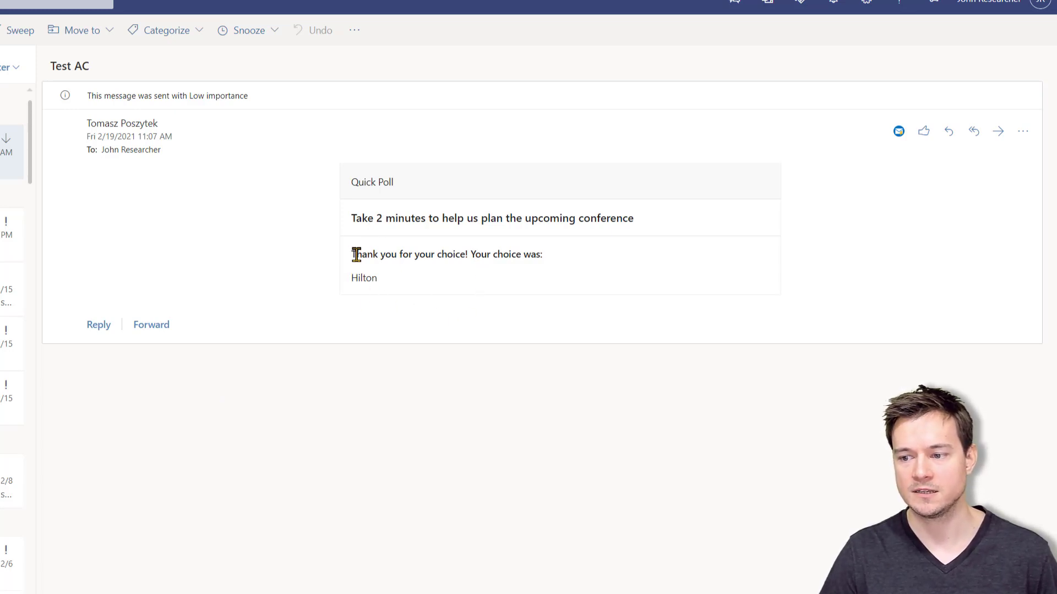
left_click_drag(355, 255, 543, 278)
left_click(545, 278)
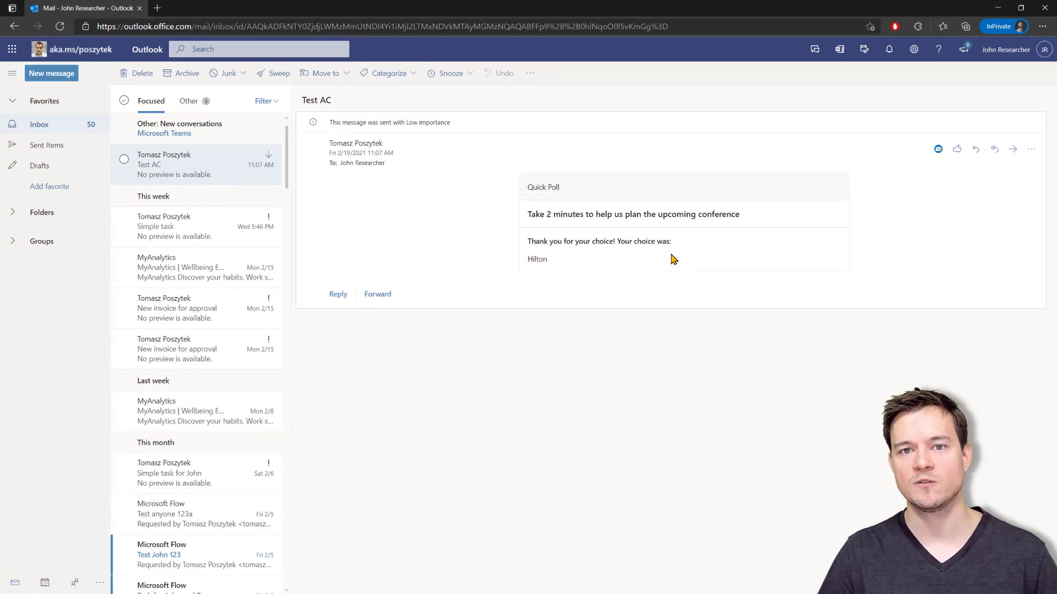
left_click(576, 8)
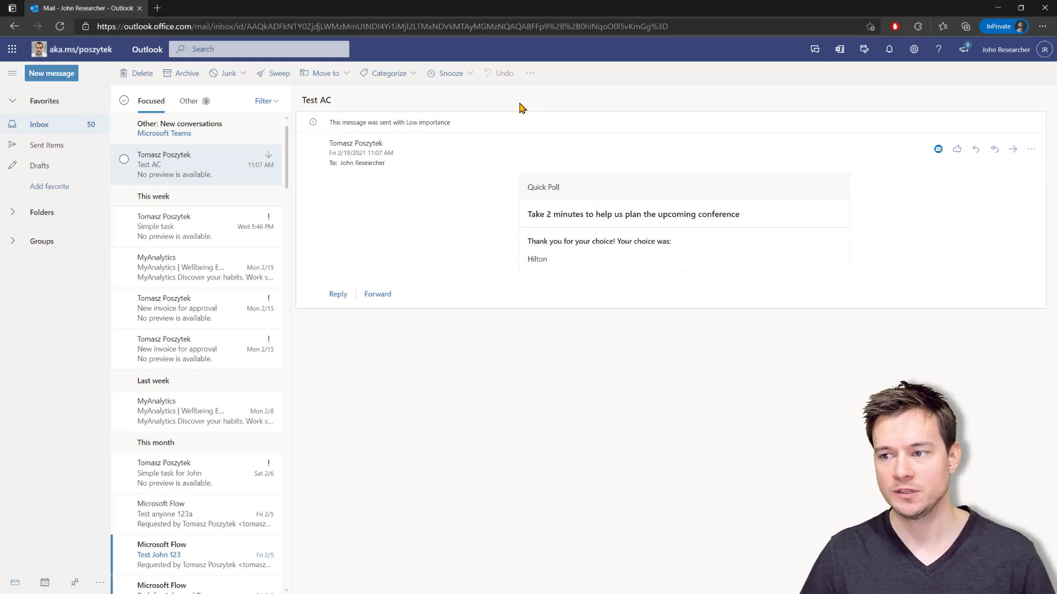
key("alt+Tab")
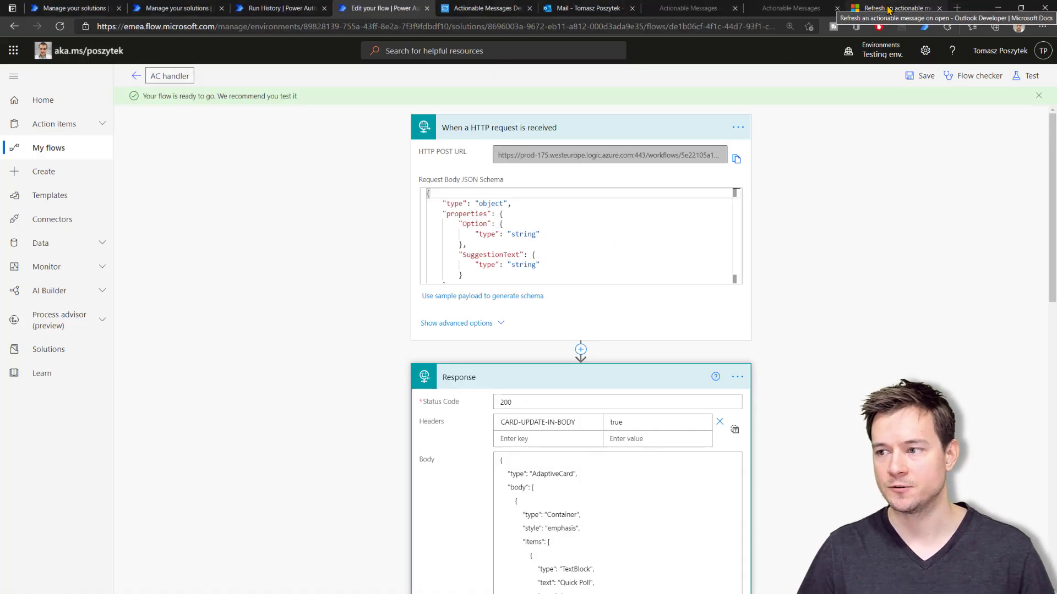
Open MessageCard Reference (Legacy) and scroll to 'Reporting an action's execution success or failure'
left_click(888, 9)
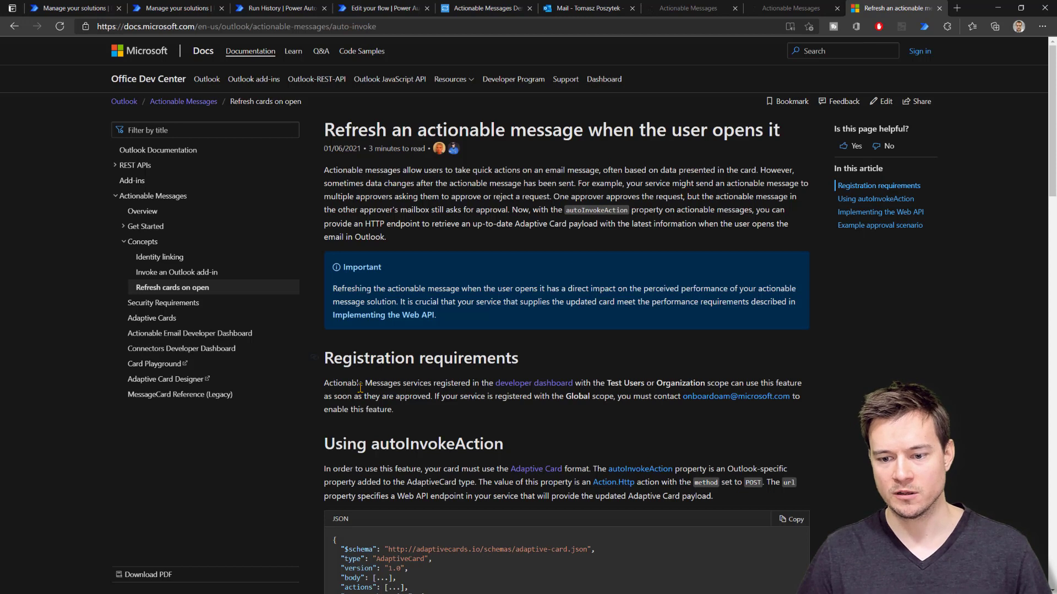
left_click(147, 402)
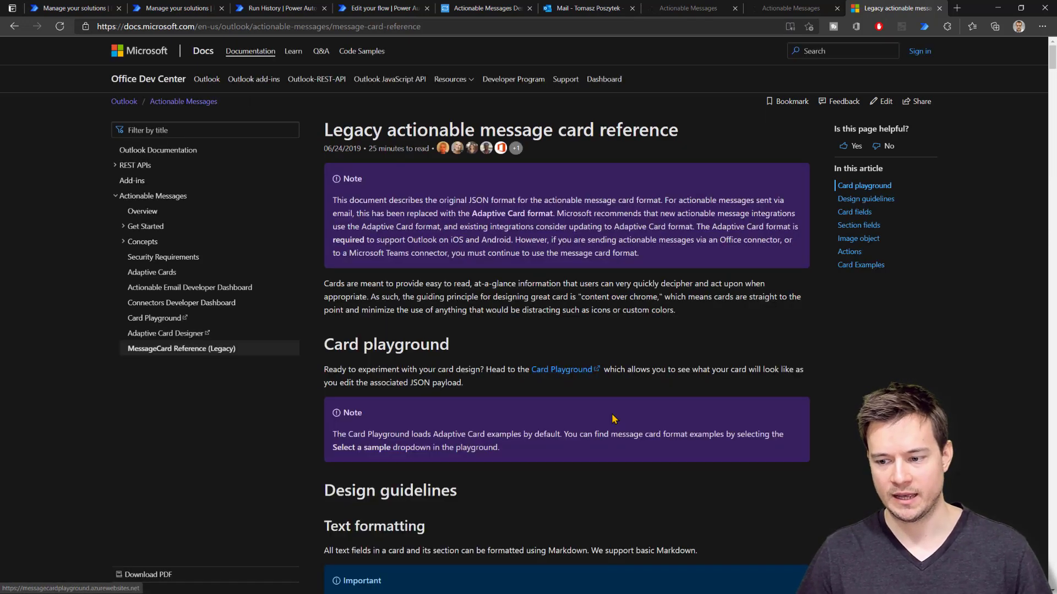
scroll(612, 415, "down", 5)
scroll(611, 415, "down", 7)
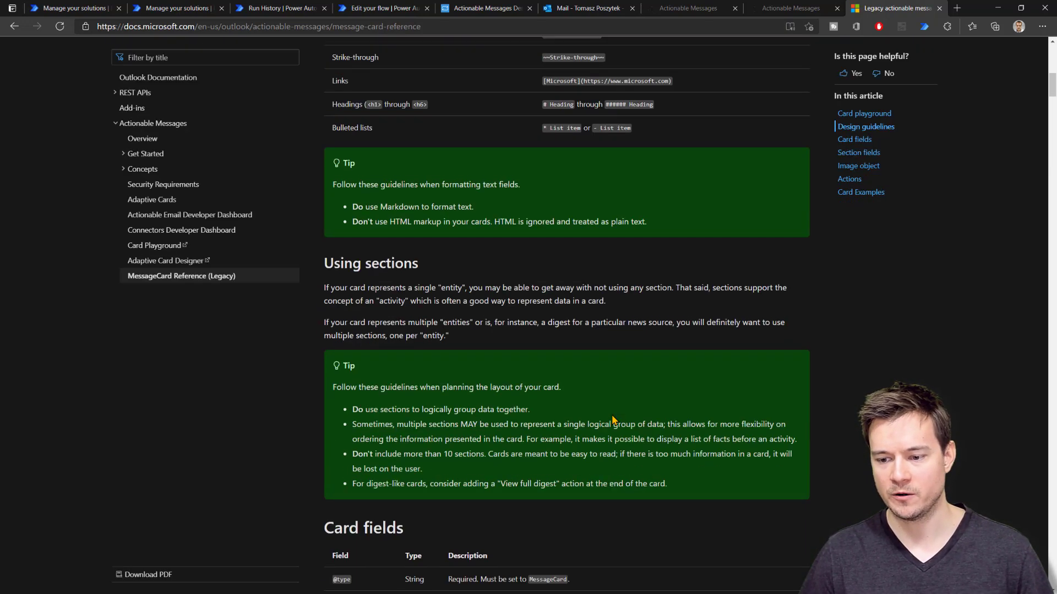
scroll(492, 278, "down", 14)
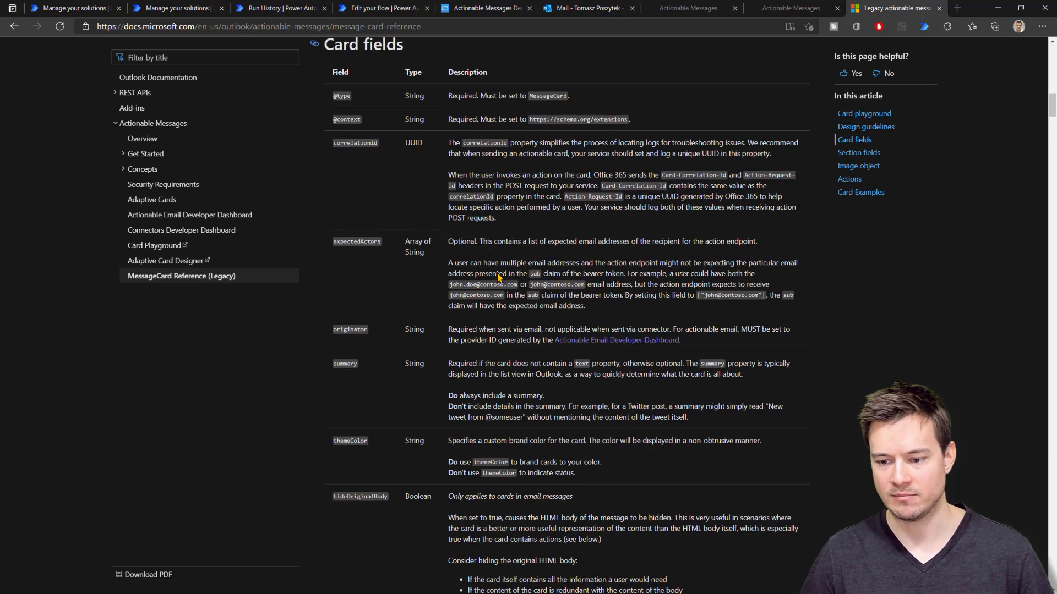
scroll(495, 272, "down", 20)
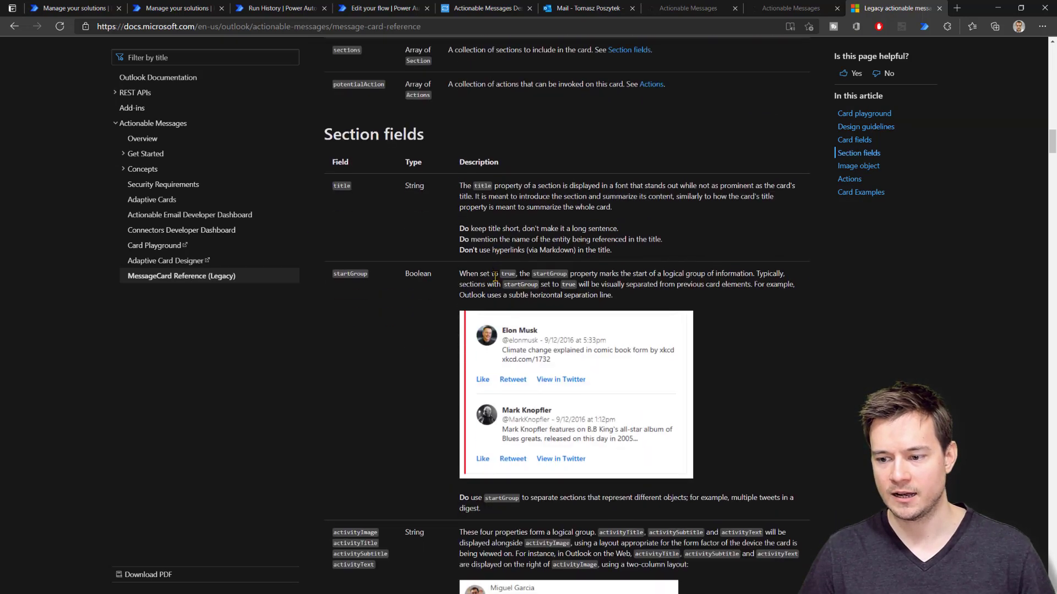
scroll(497, 282, "down", 20)
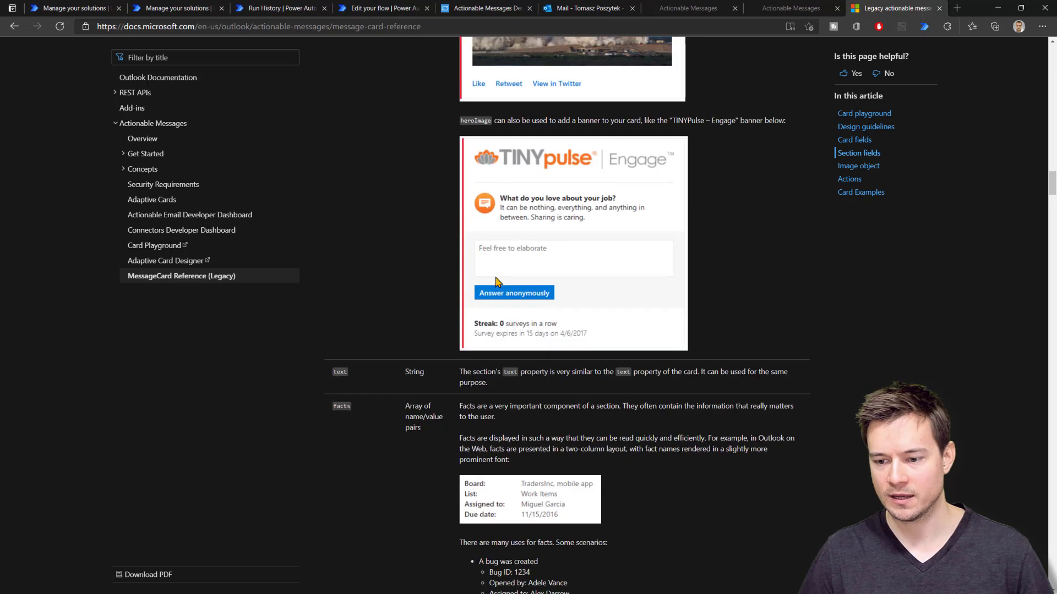
scroll(497, 282, "down", 15)
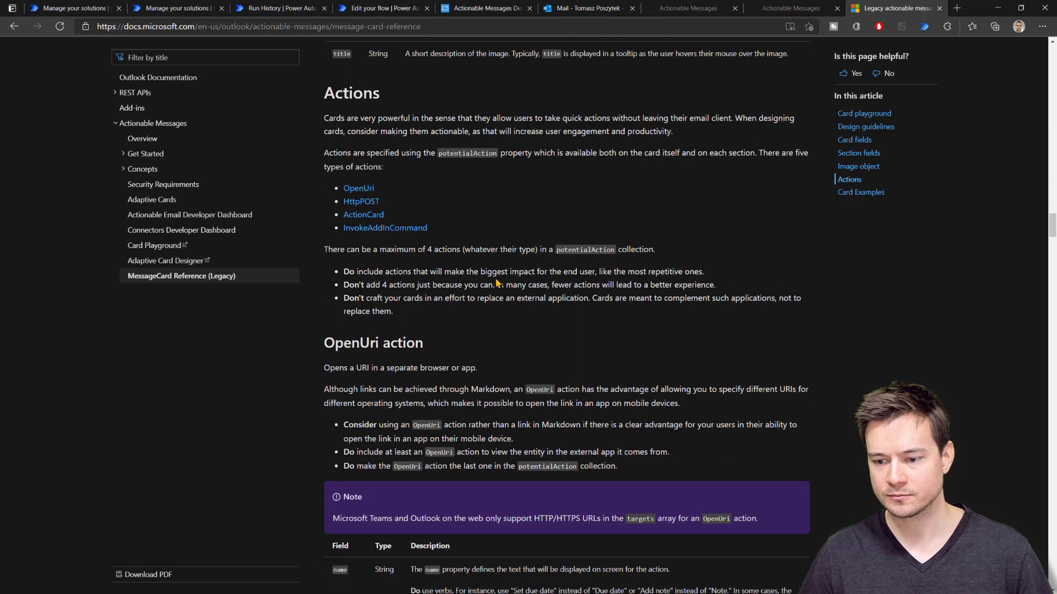
scroll(497, 283, "down", 10)
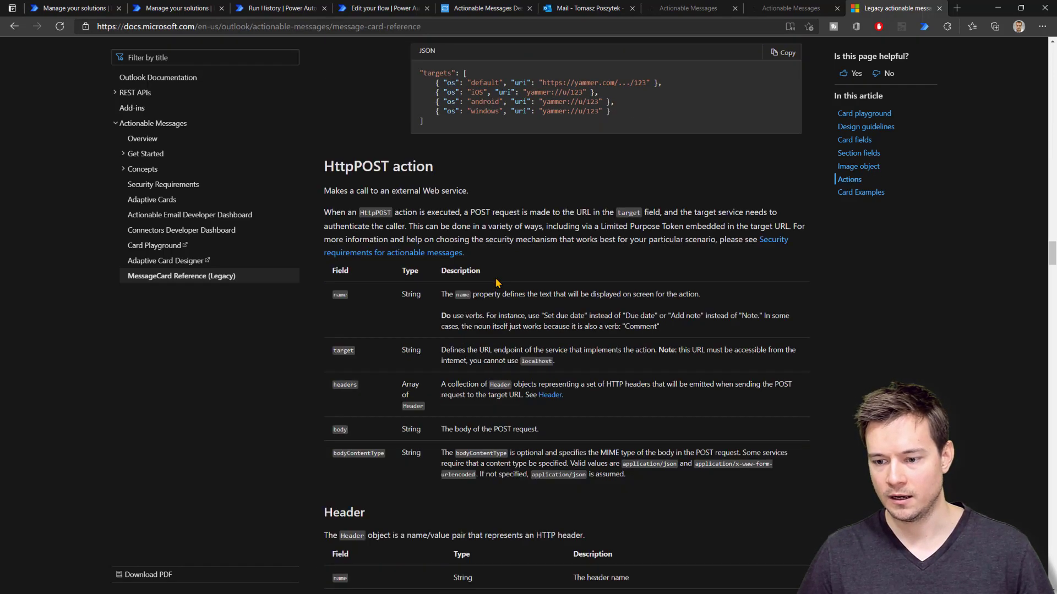
scroll(497, 282, "down", 4)
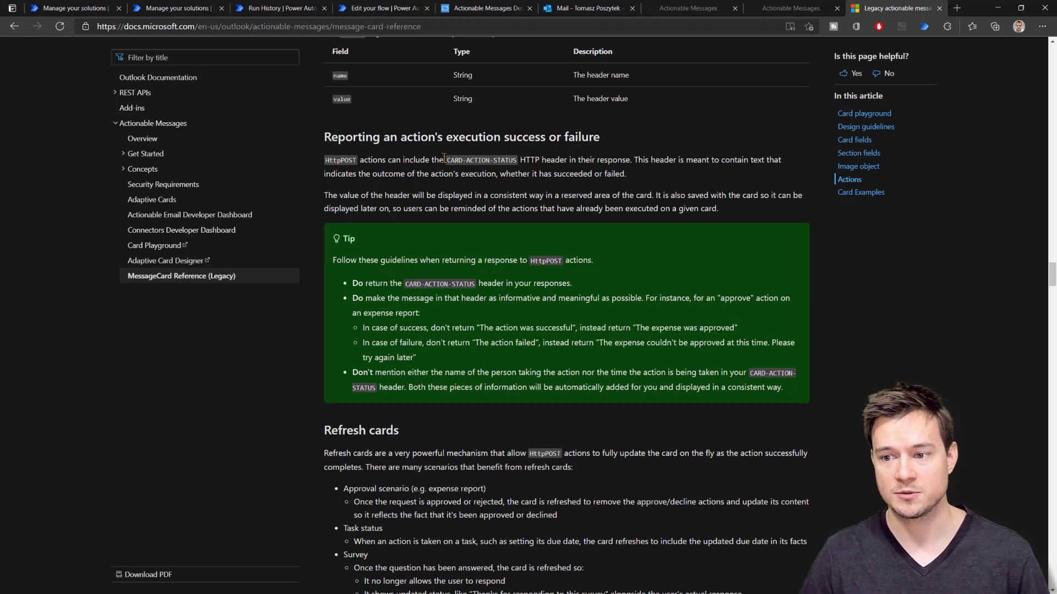
Insert a Condition step between the HTTP trigger and the Response
left_click(384, 8)
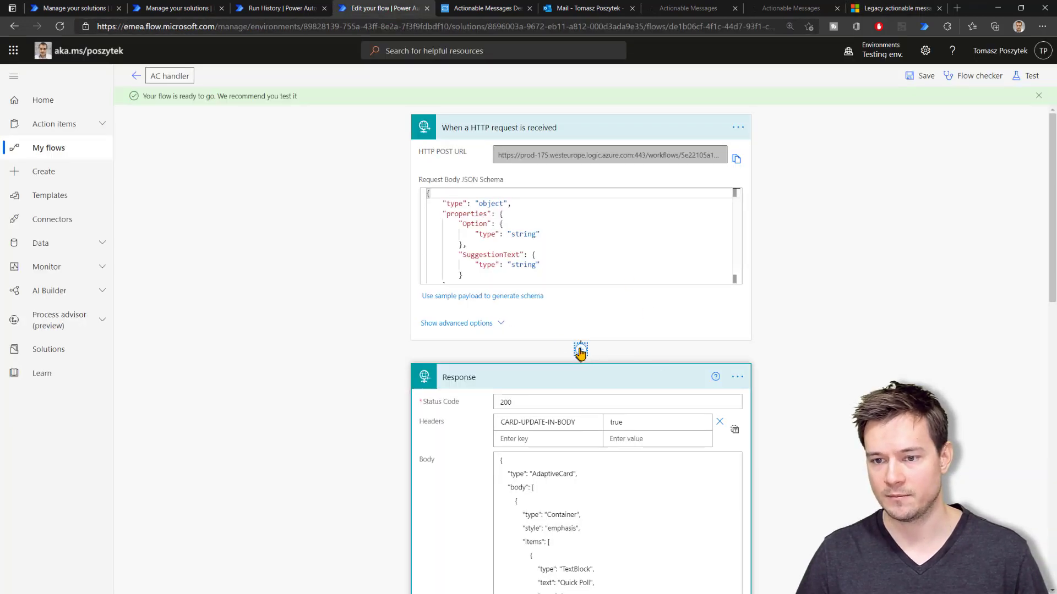
left_click(580, 350)
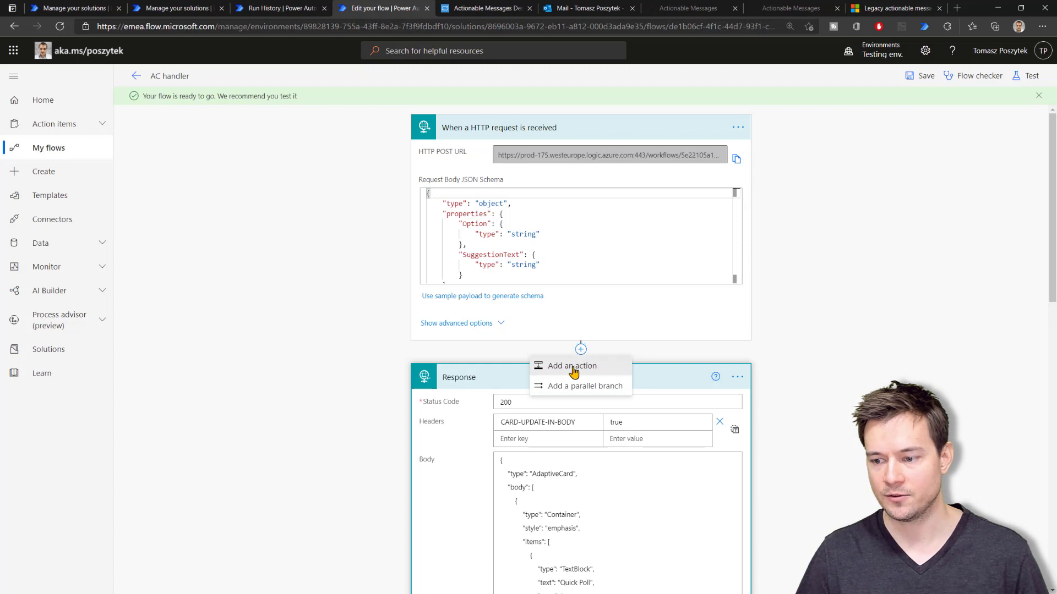
left_click(573, 368)
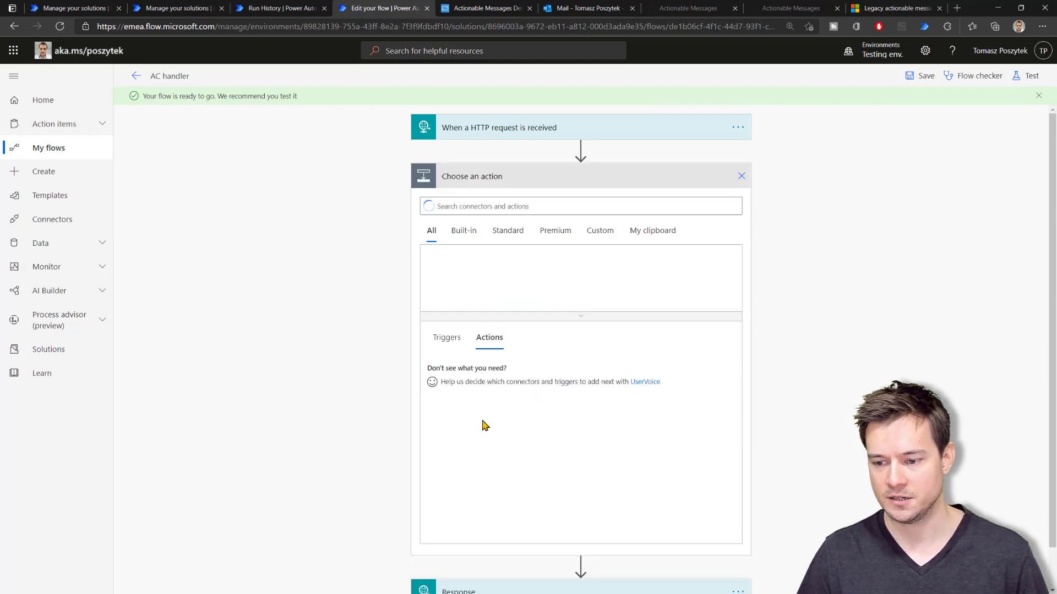
left_click(462, 374)
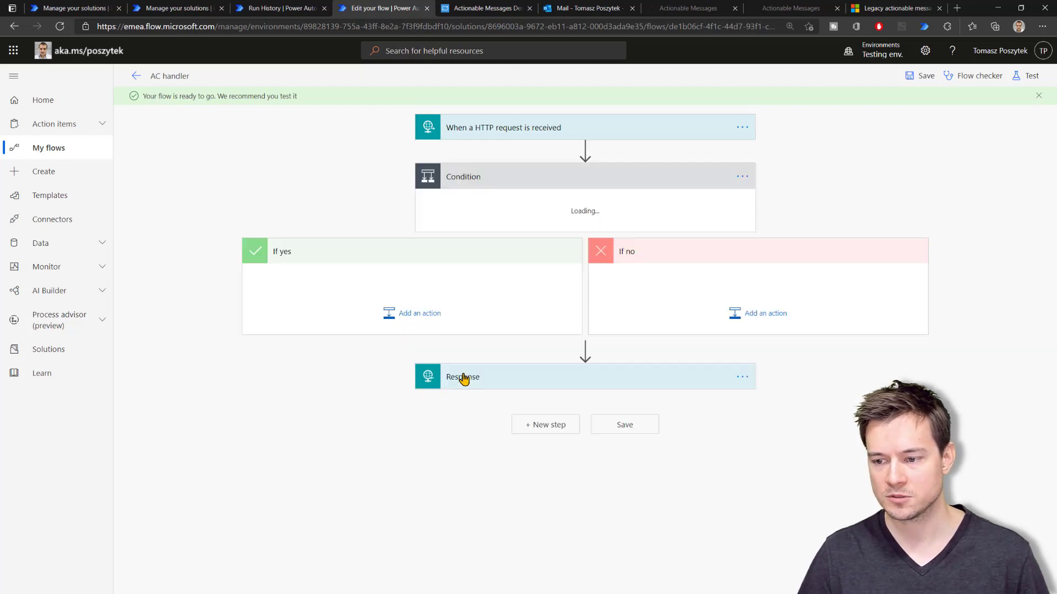
Make the condition check empty(triggerBody()?['Option']) is equal to the expression true
left_click(487, 214)
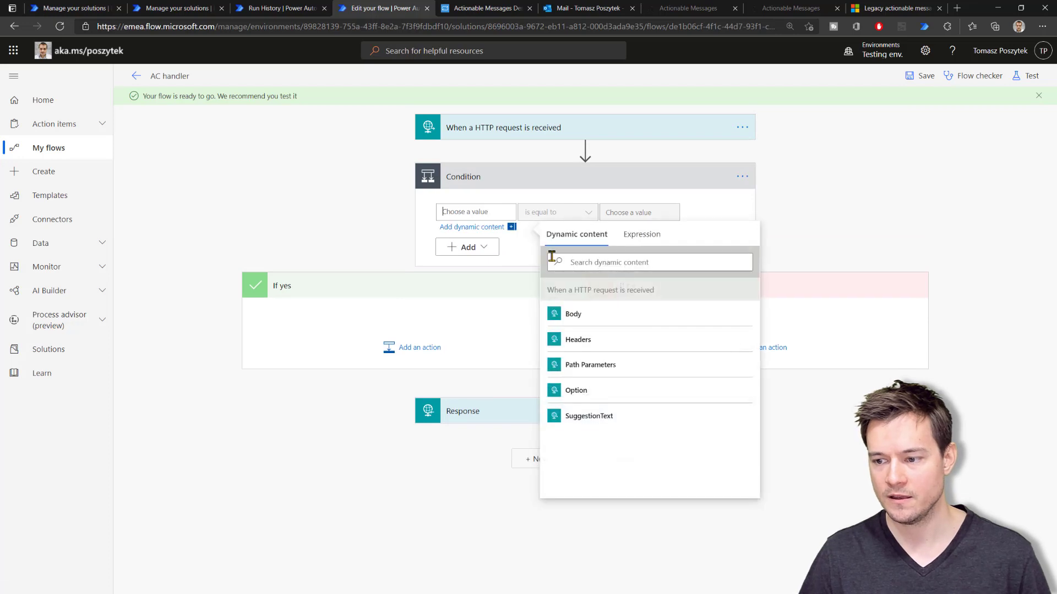
left_click(633, 236)
type("empty(")
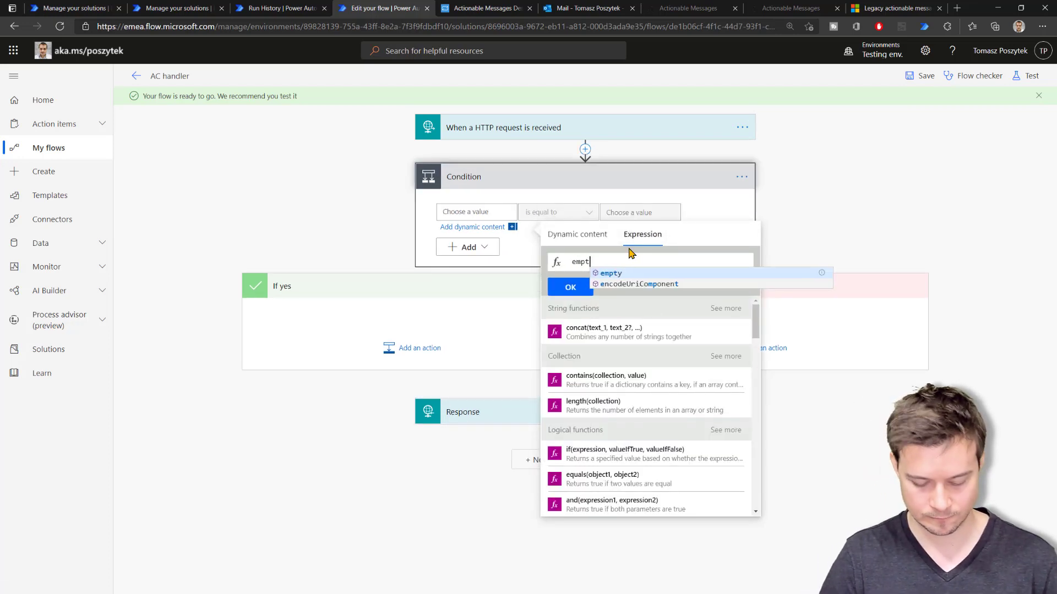
left_click(567, 235)
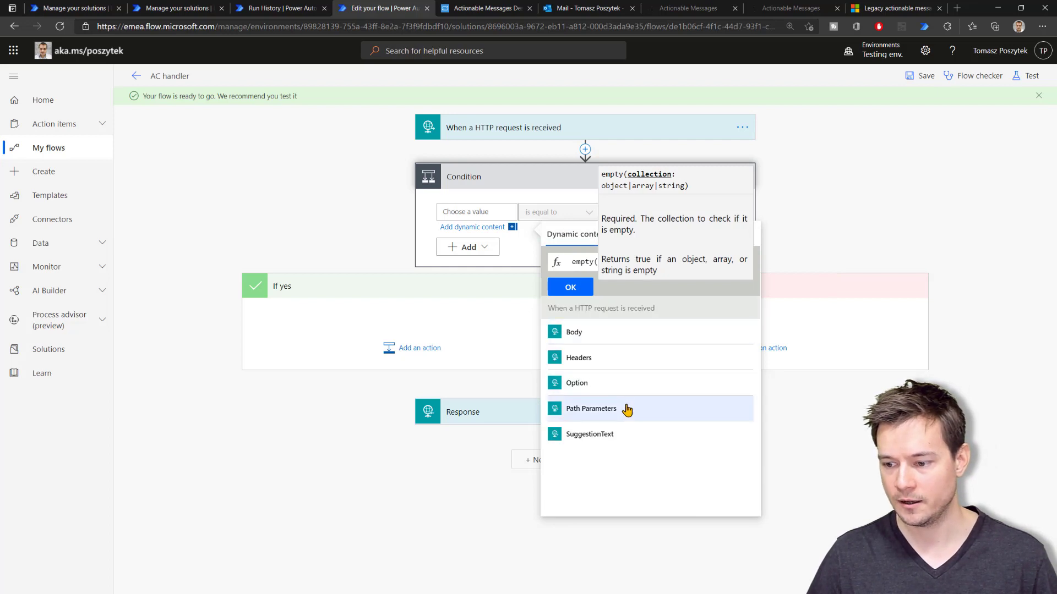
left_click(605, 383)
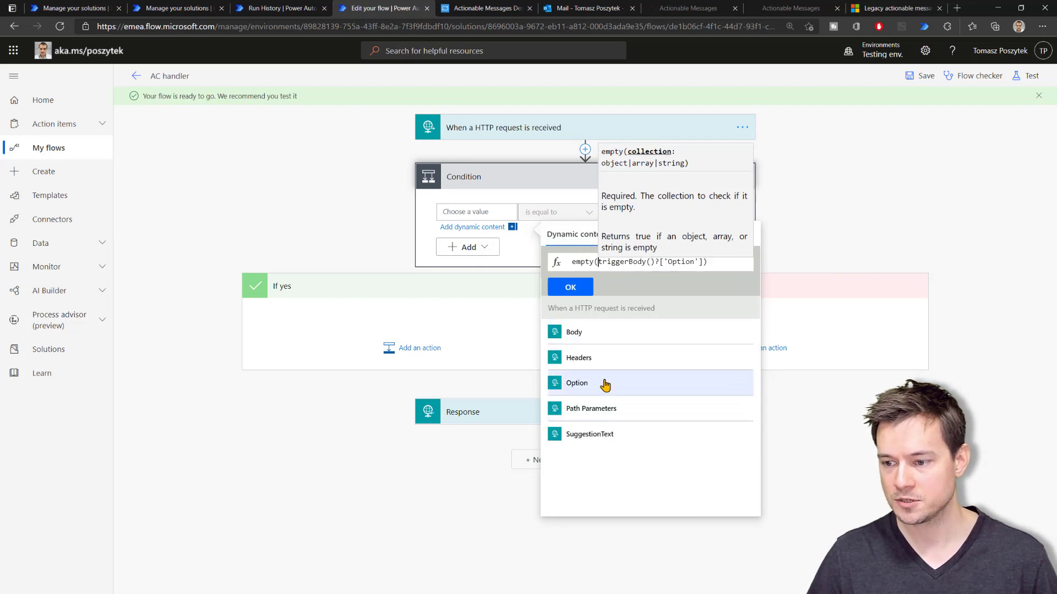
left_click(572, 287)
left_click(616, 211)
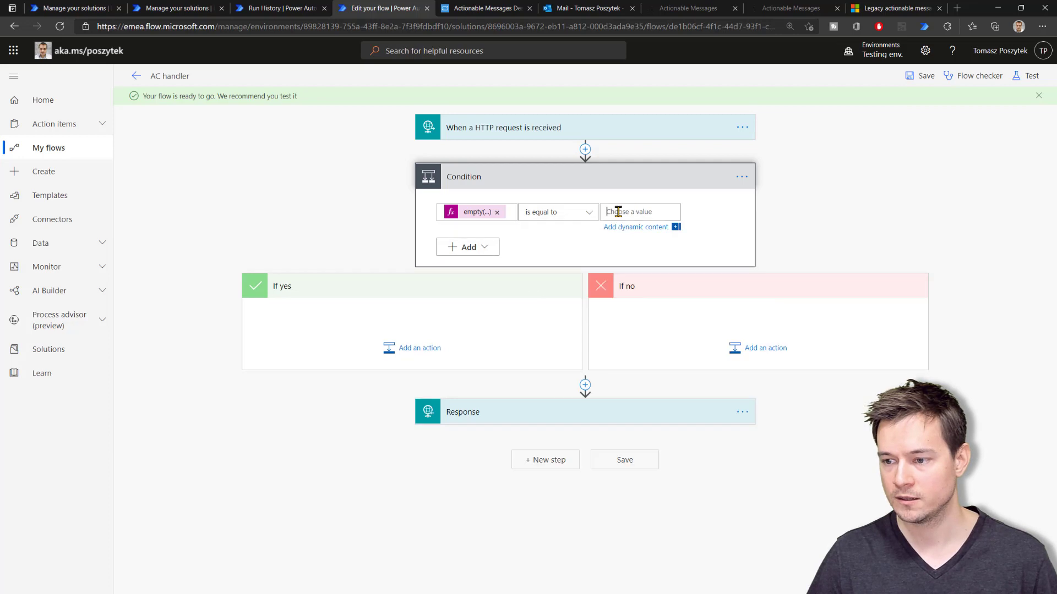
left_click(805, 235)
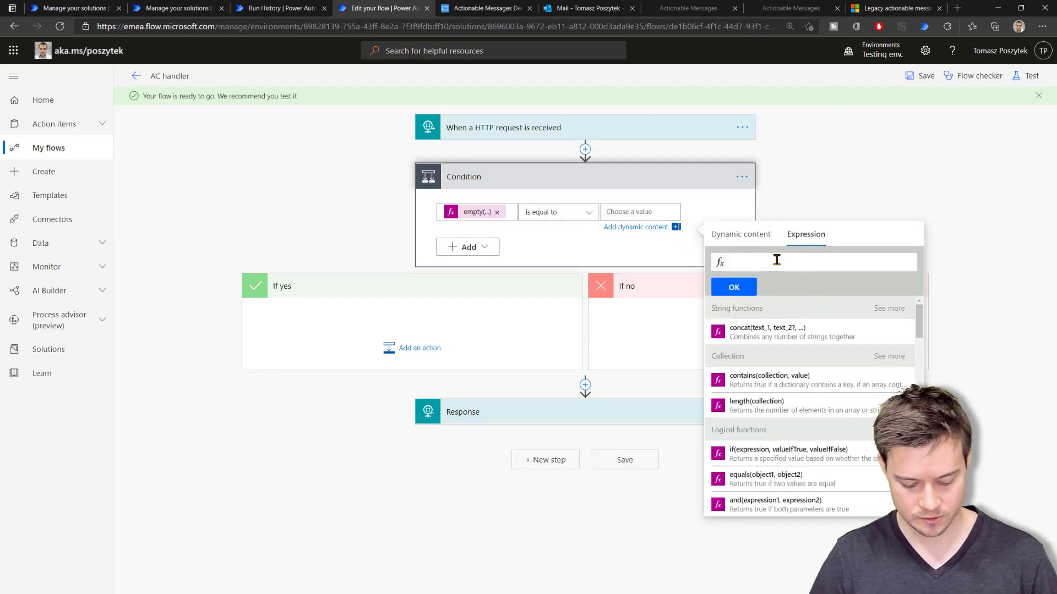
type("true")
left_click(734, 286)
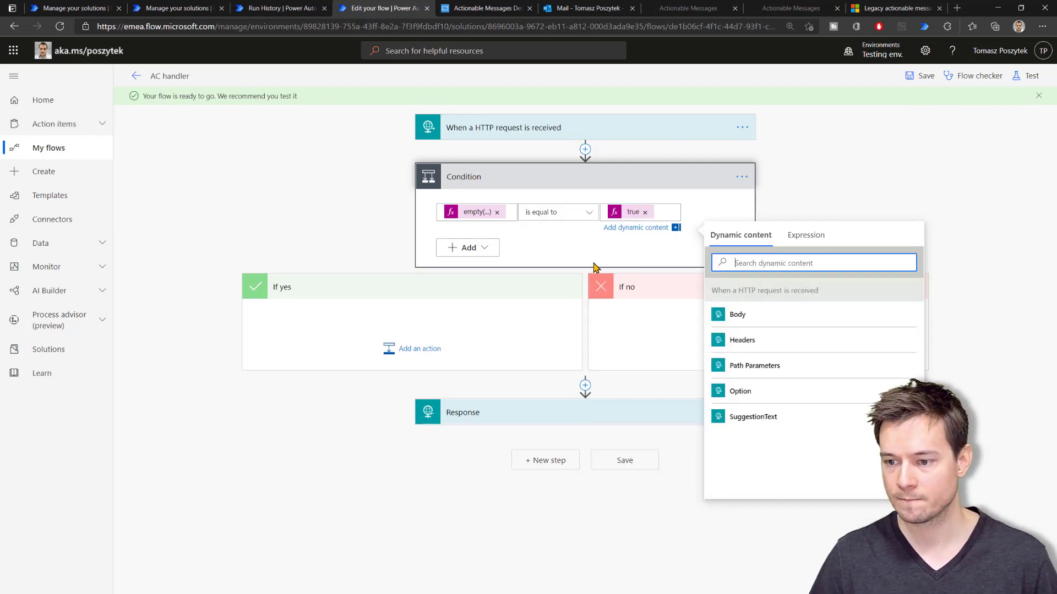
left_click(473, 445)
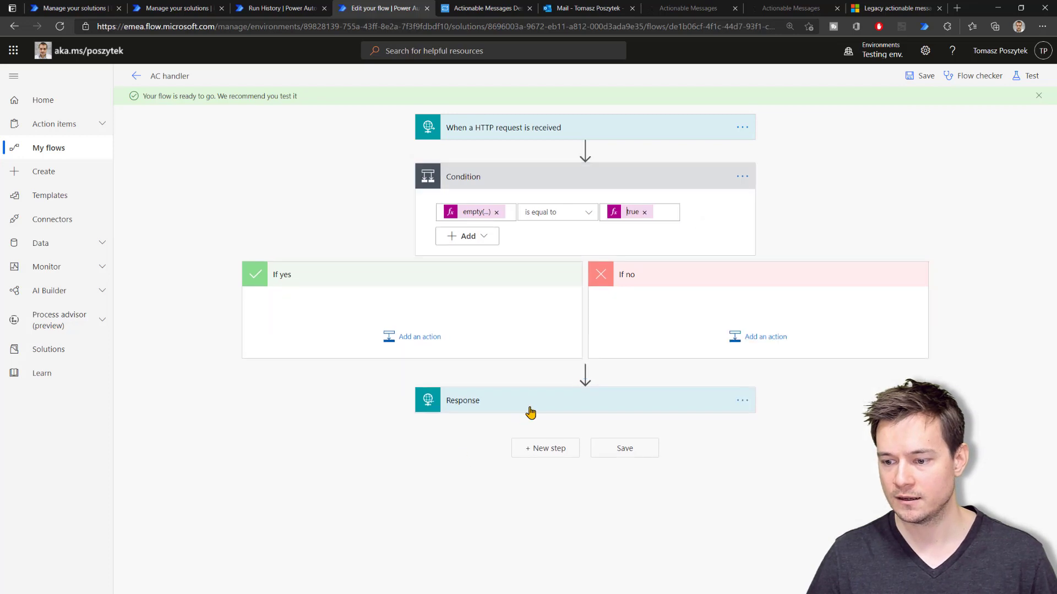
Move the Response into the If no branch and add a second Response action under If yes
left_click_drag(528, 410, 682, 316)
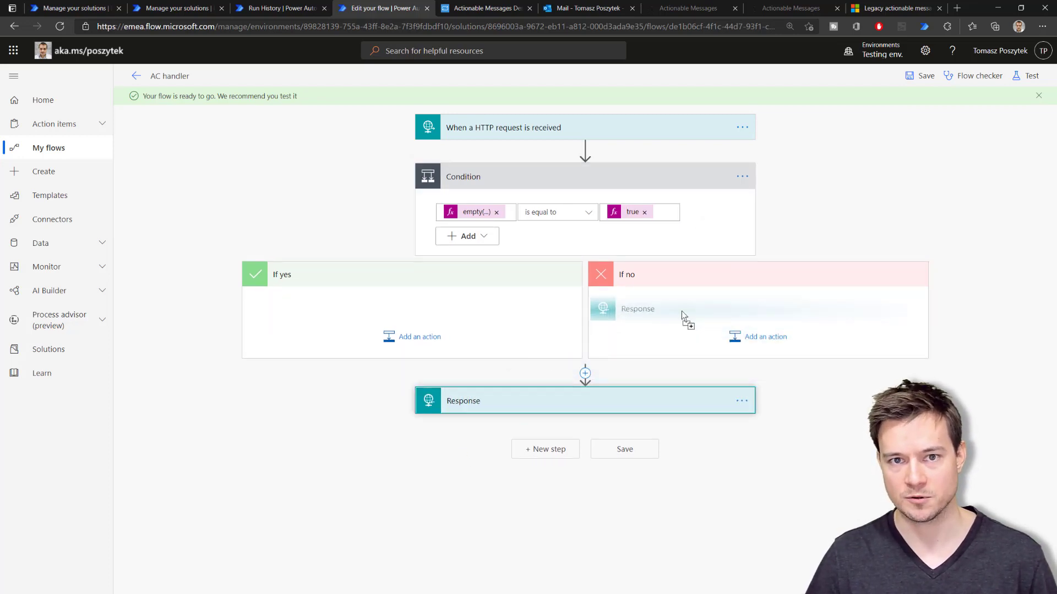
left_click_drag(683, 316, 694, 314)
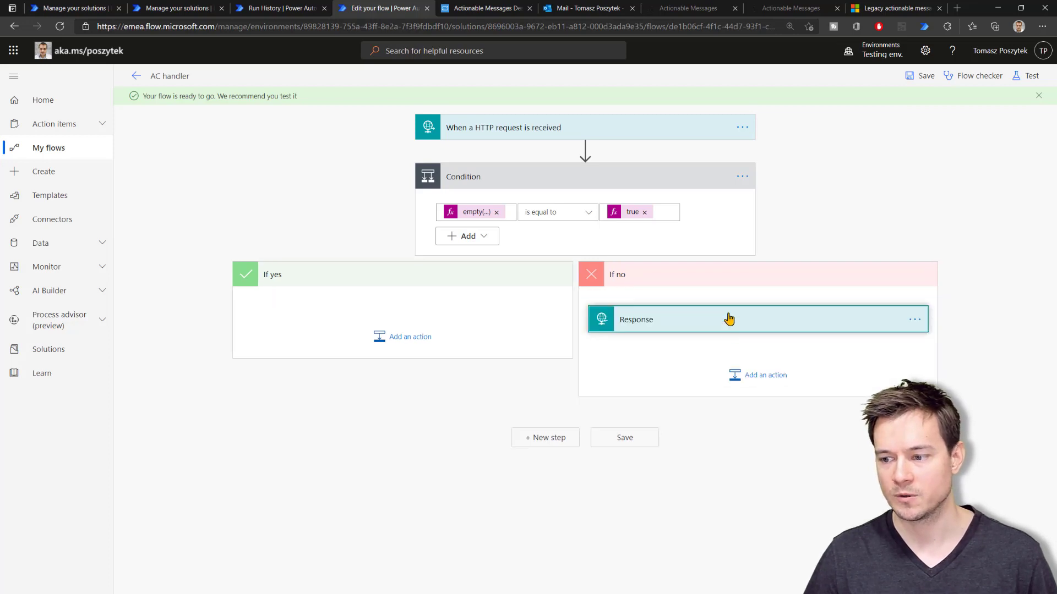
left_click(414, 342)
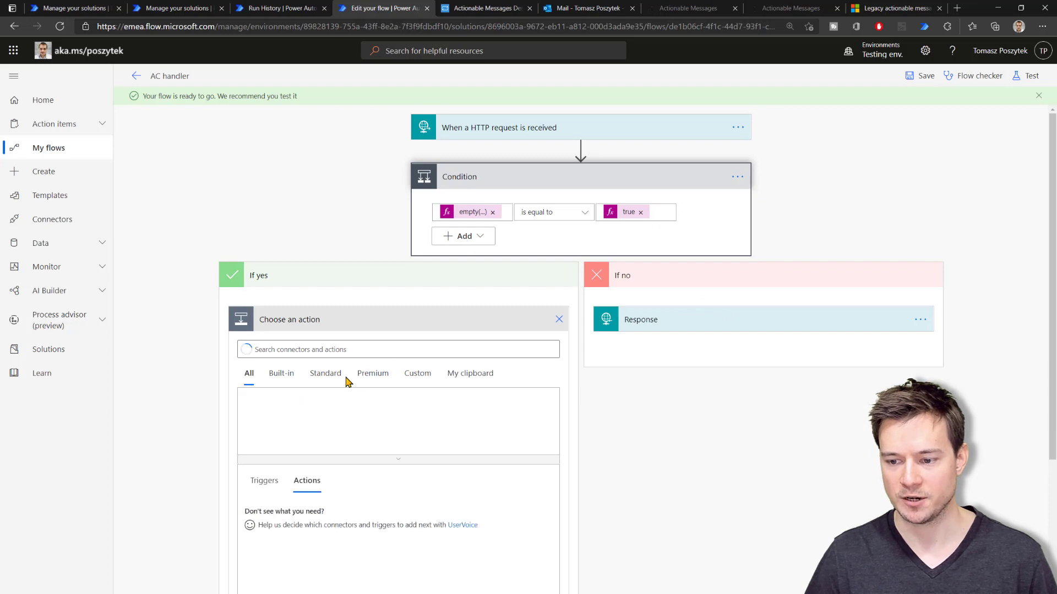
type("respon")
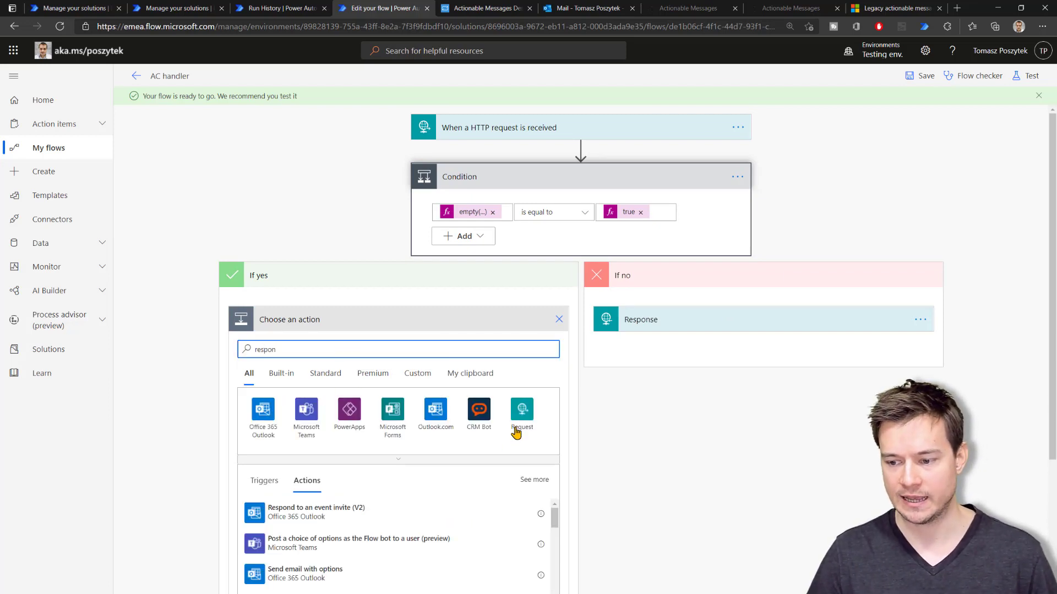
left_click(516, 432)
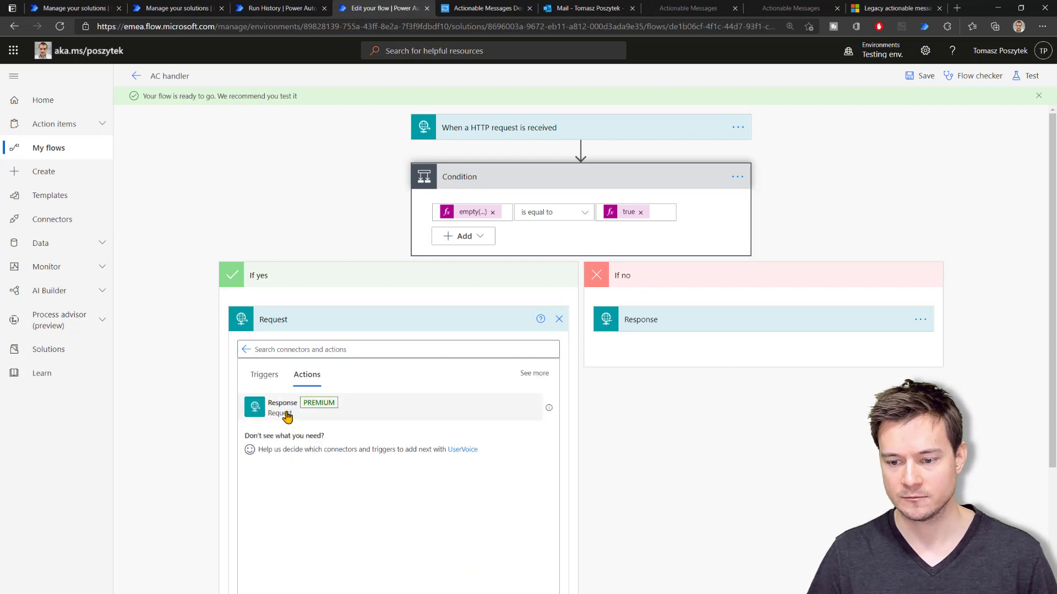
left_click(287, 417)
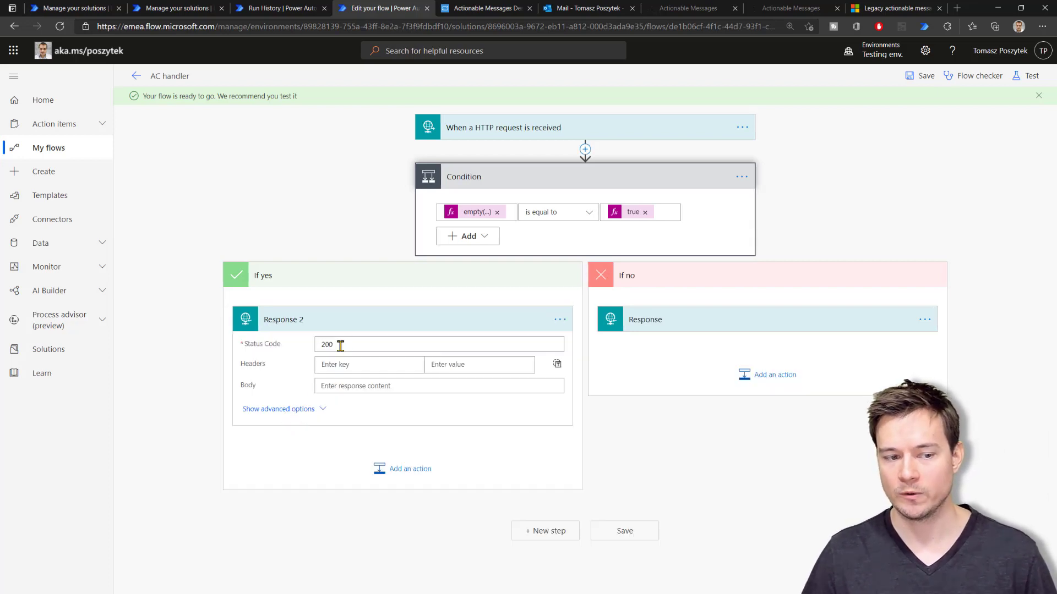
Set Response 2 to status 406 with header CARD-ACTION-STATUS: 'You need to select the option!'
left_click_drag(340, 345, 288, 349)
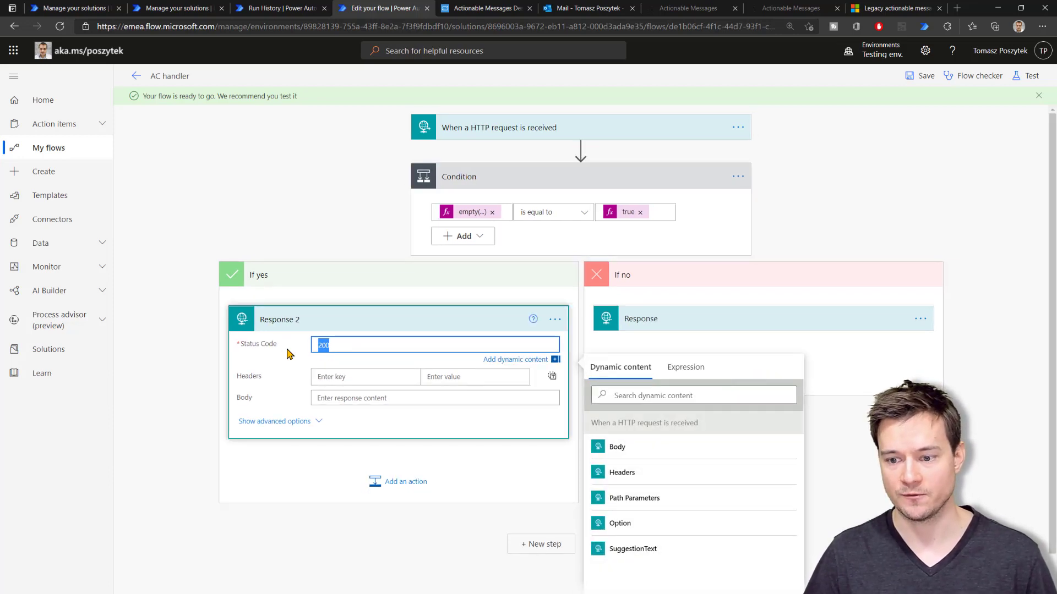
type("406")
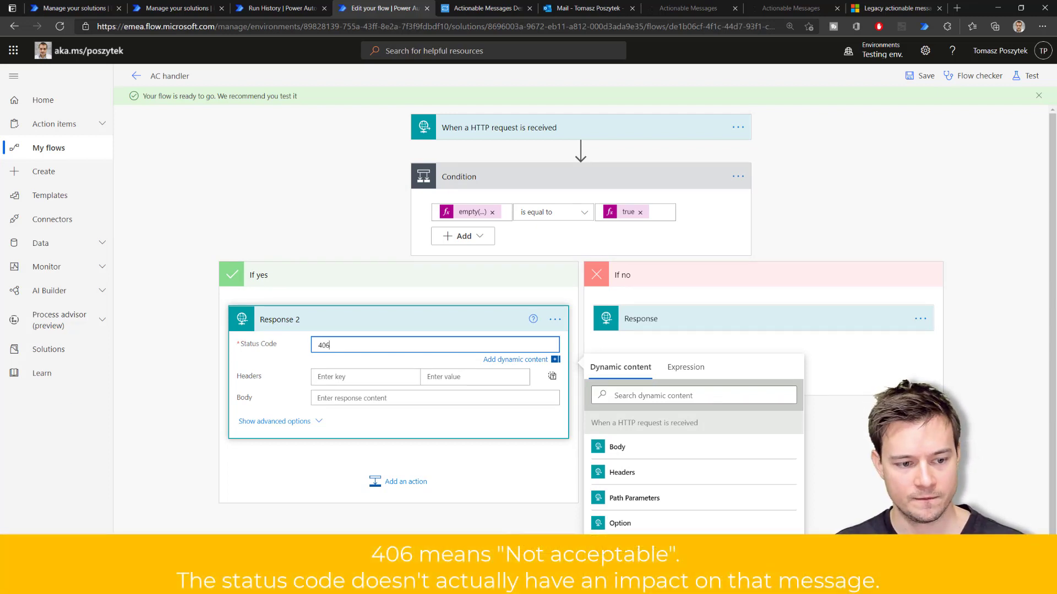
key("alt+Tab")
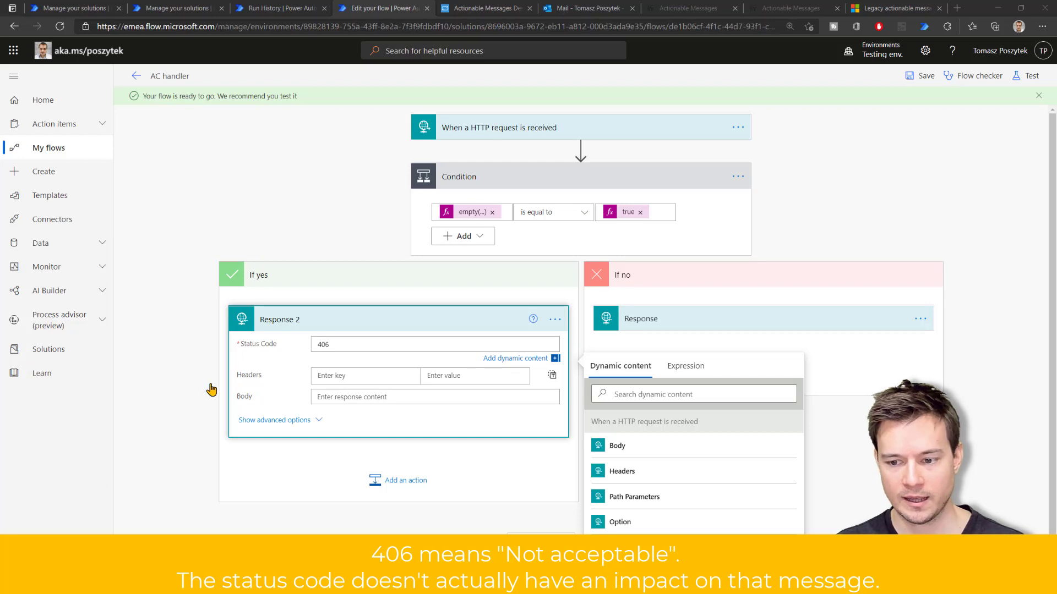
left_click(338, 375)
type("CARD-ACTION-STATUS")
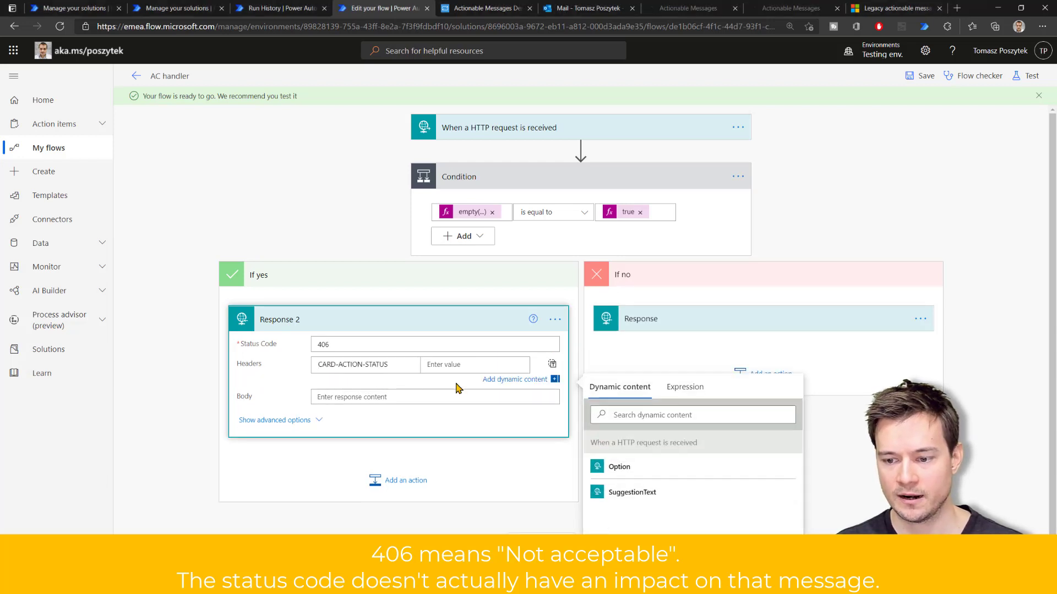
left_click(453, 364)
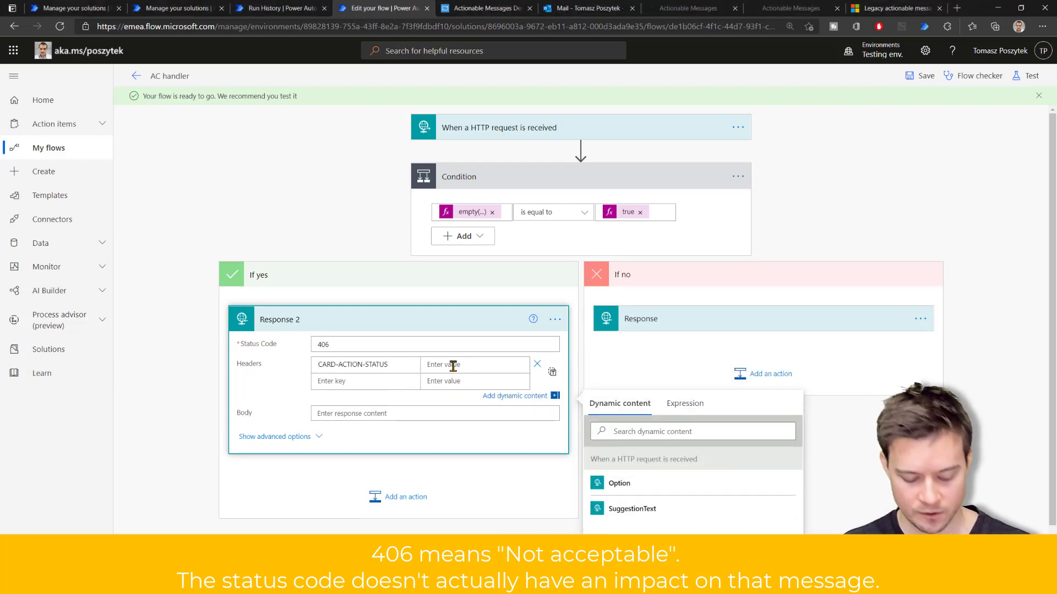
type("You need")
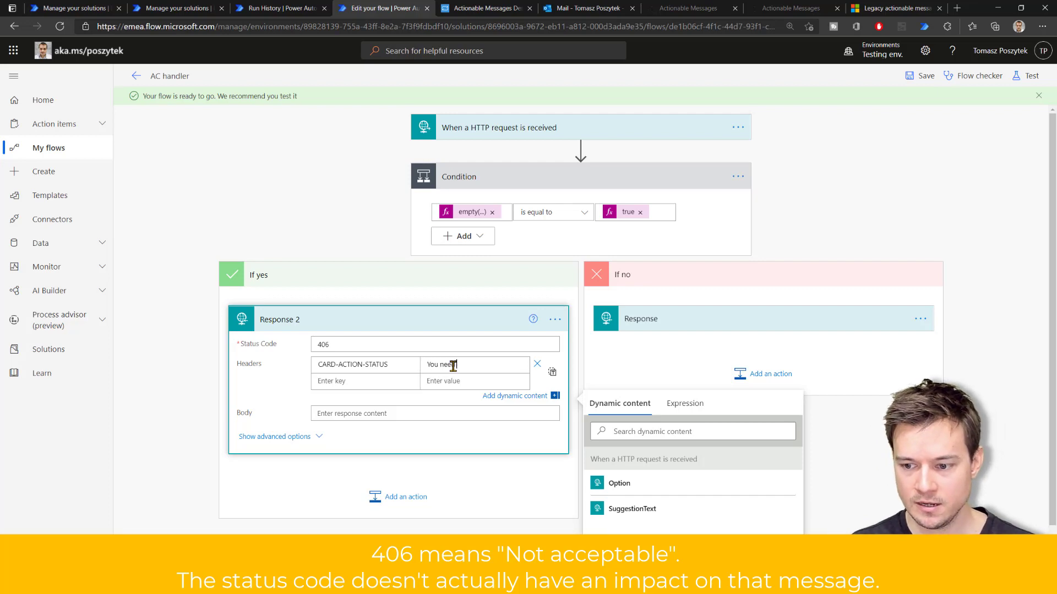
type(" to select ")
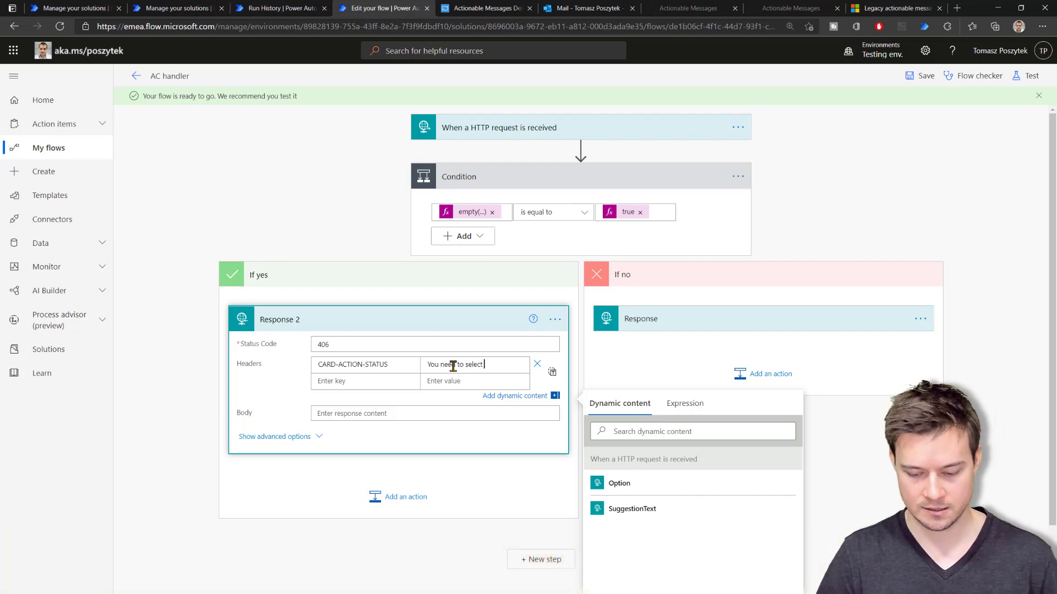
type("the option!")
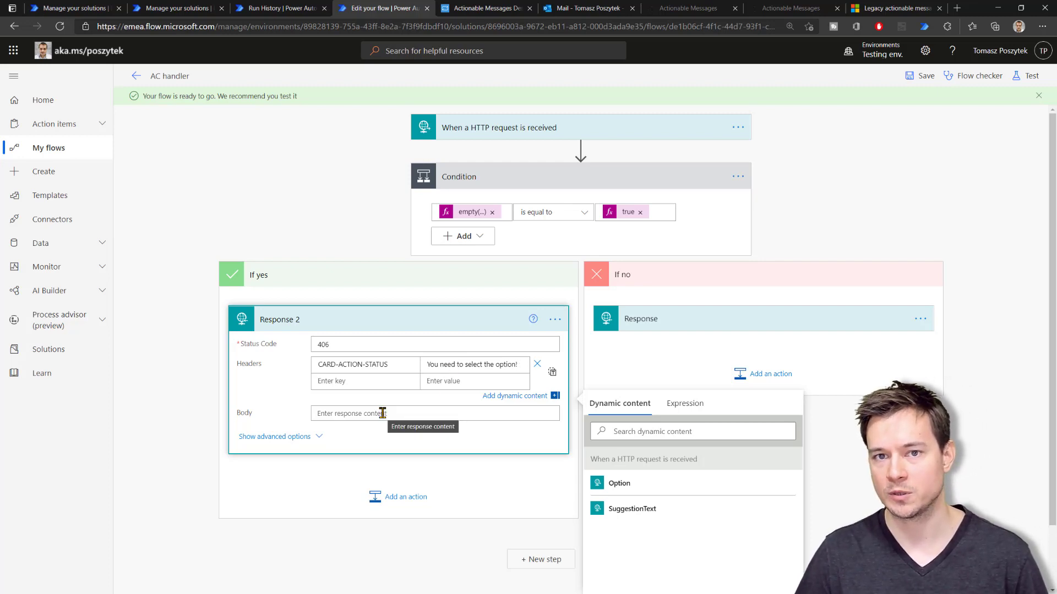
Save the updated AC handler flow and re-run the AC trigger flow so a fresh Test AC email is sent
left_click(924, 79)
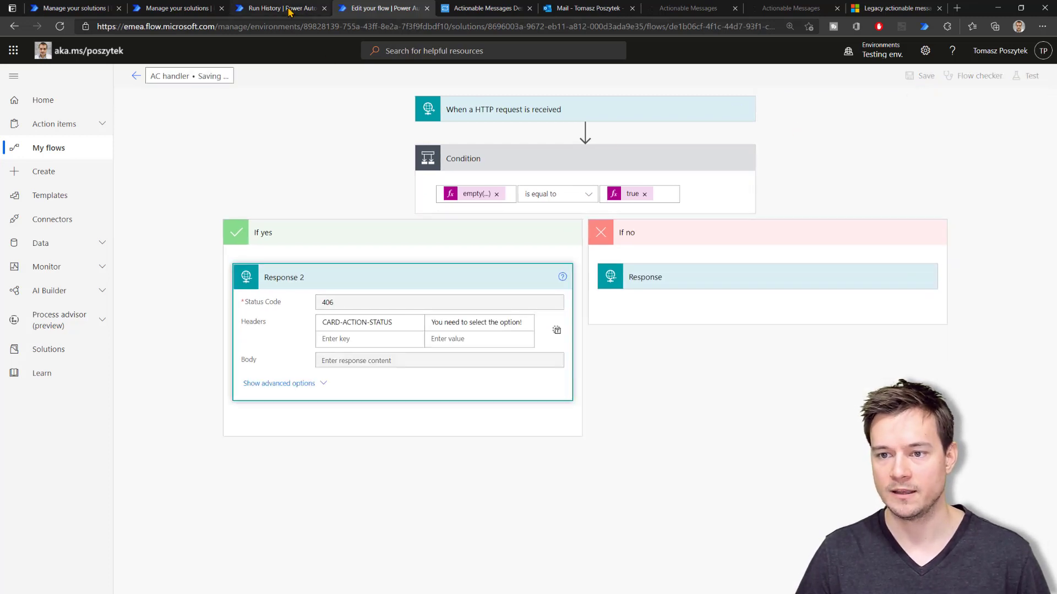
left_click(289, 10)
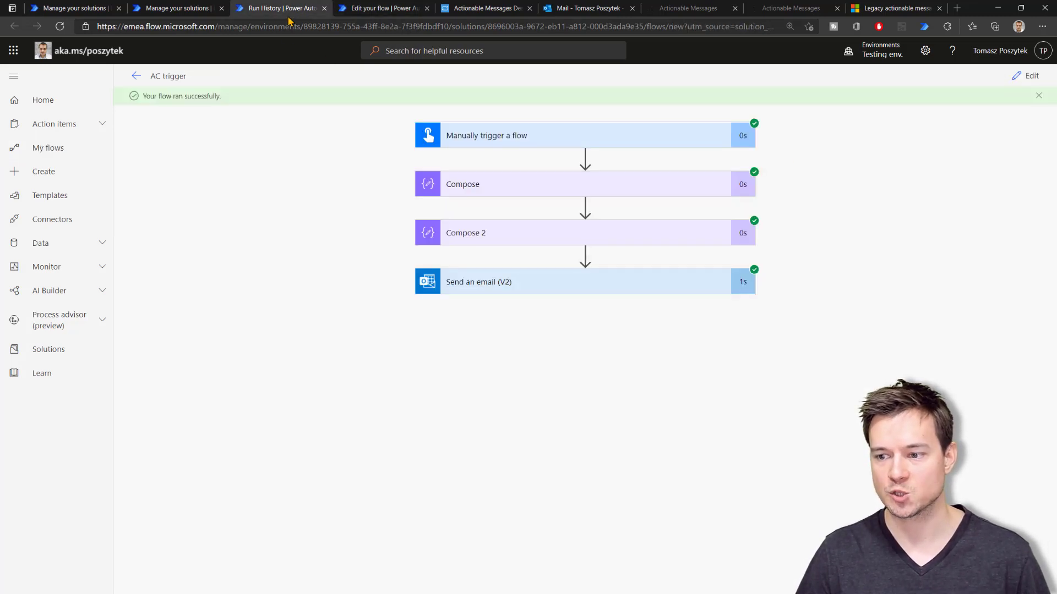
left_click(136, 77)
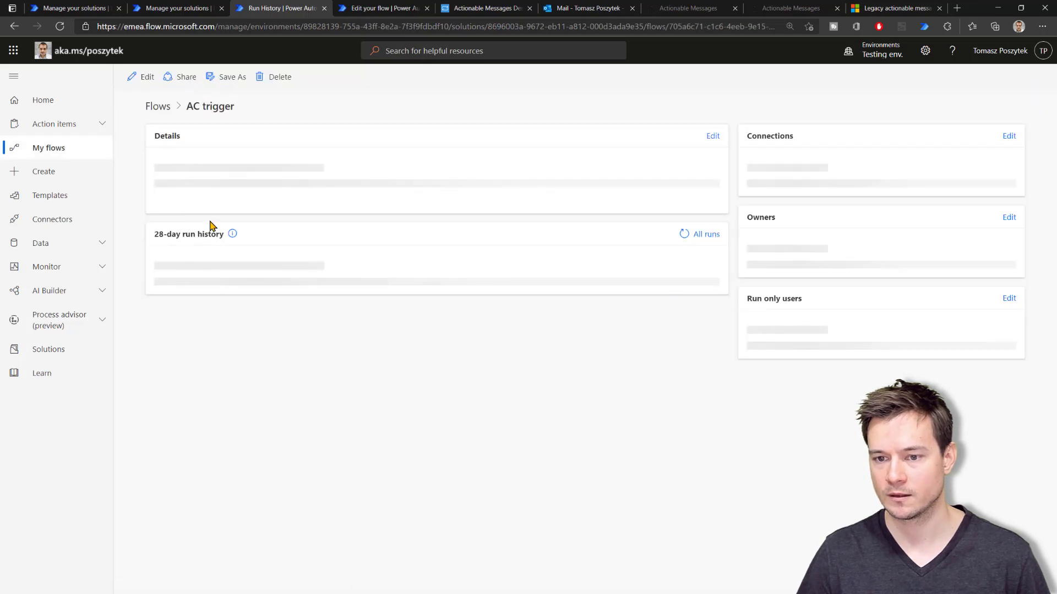
left_click(310, 77)
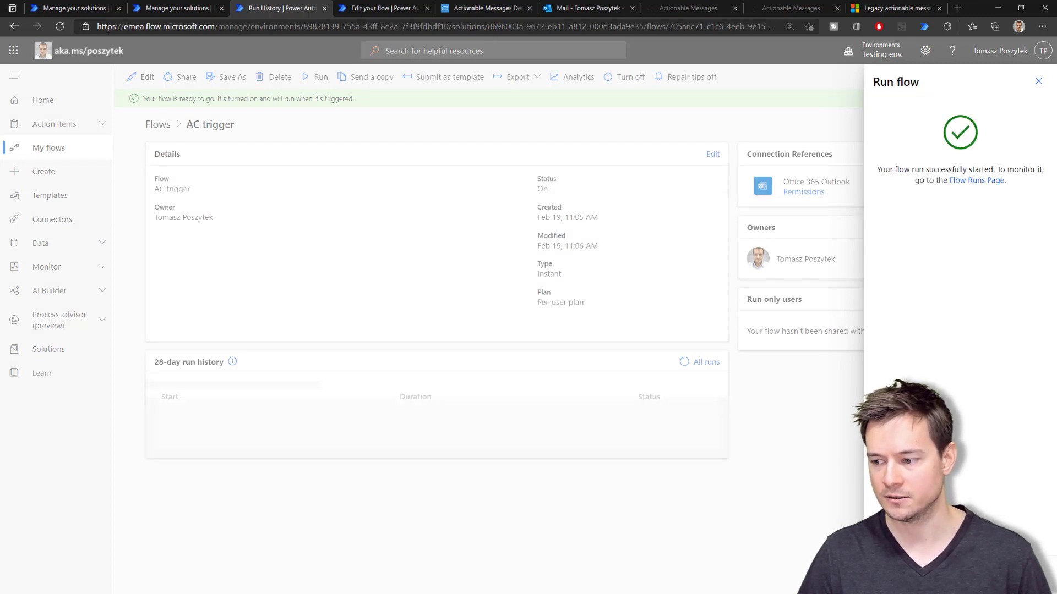
left_click(829, 474)
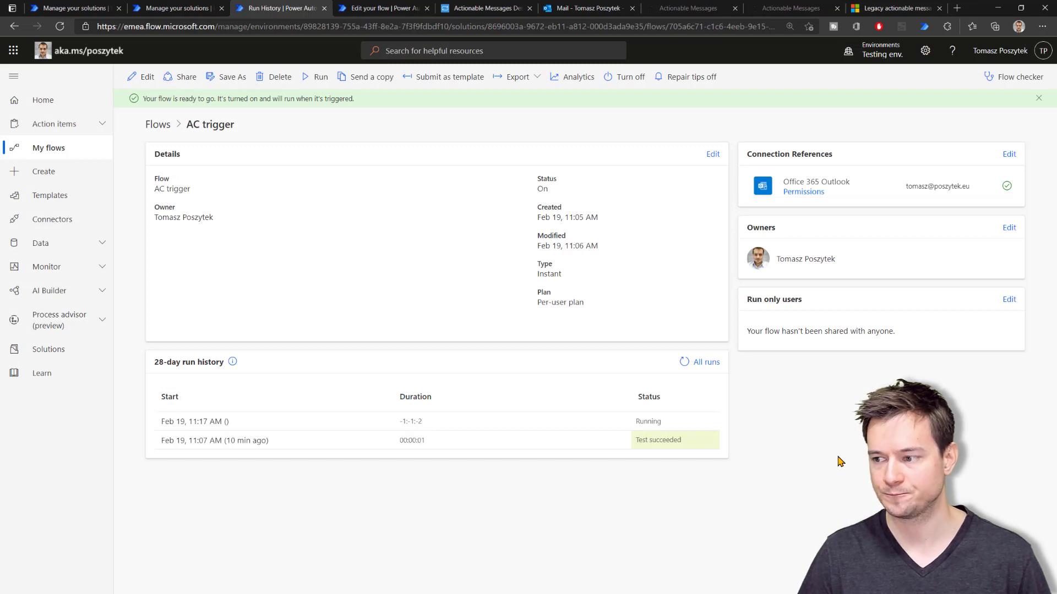
key("alt+Tab")
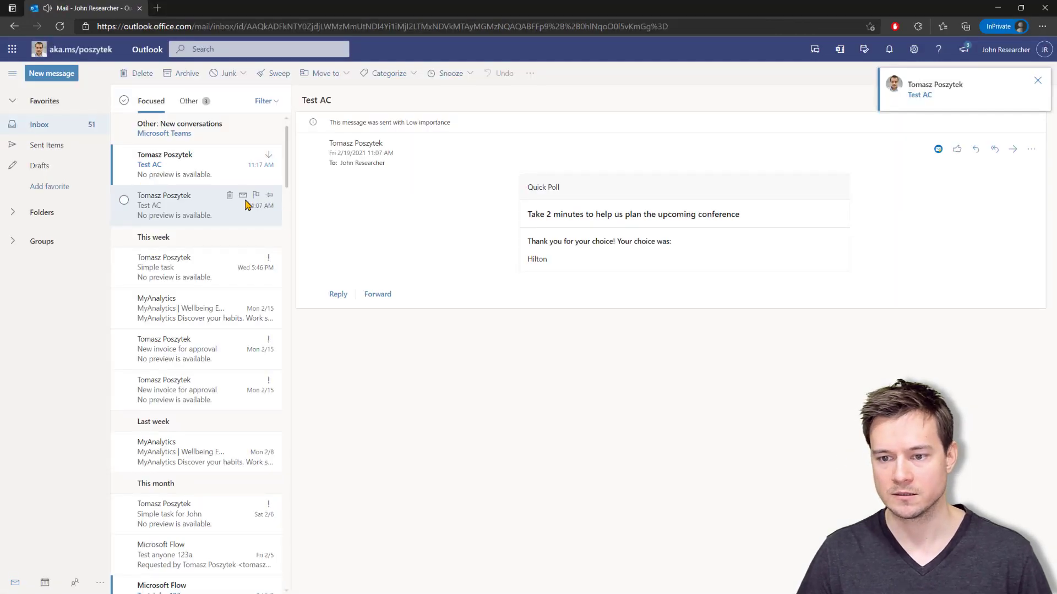
In the newest Test AC poll, submit with no hotel for the 'You need to select the option!' warning, then submit Sheraton Downtown
left_click(221, 174)
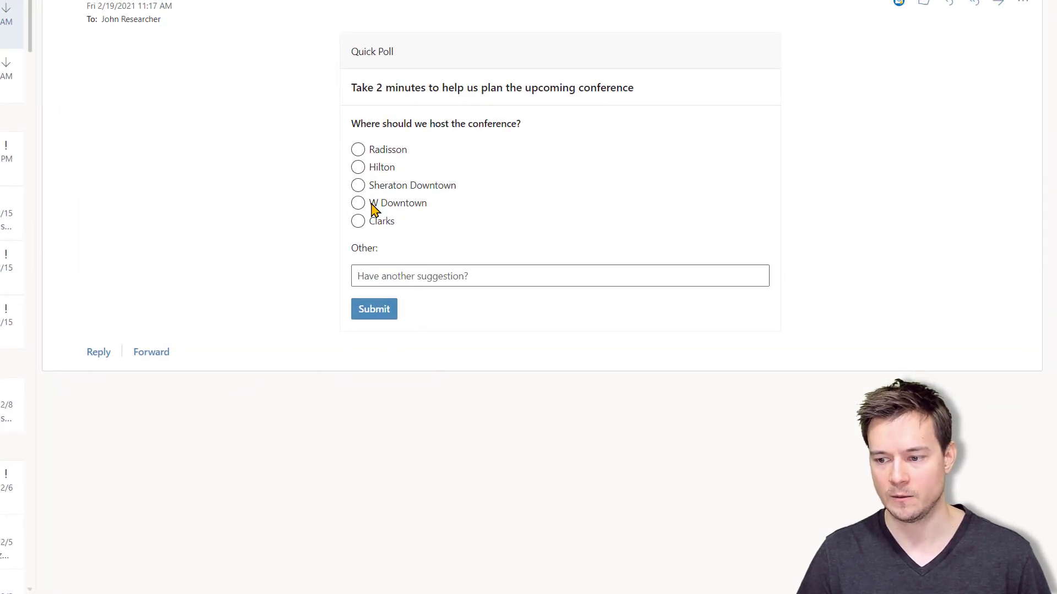
left_click(377, 318)
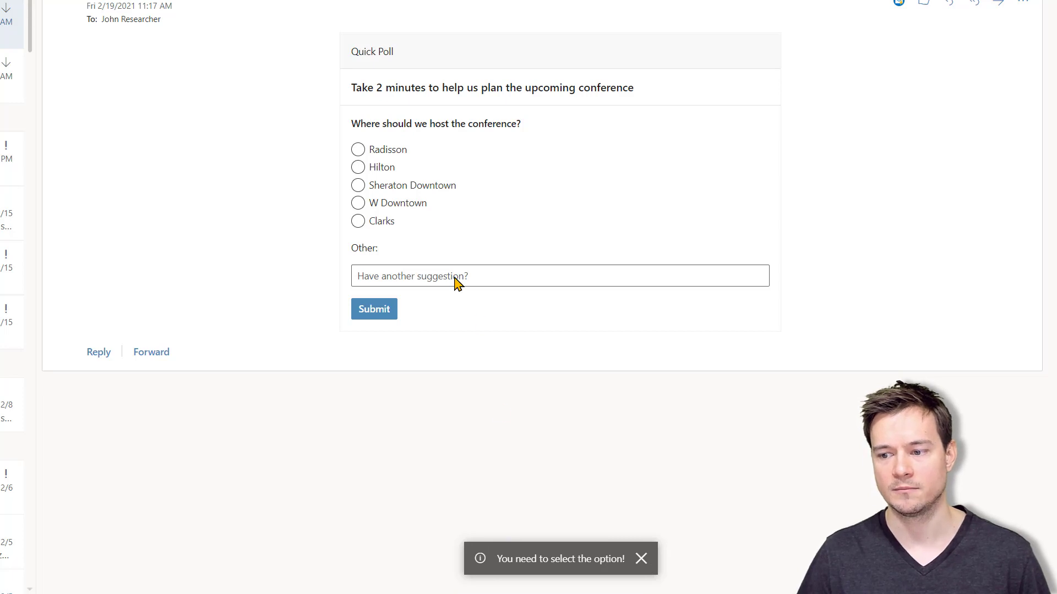
left_click(380, 315)
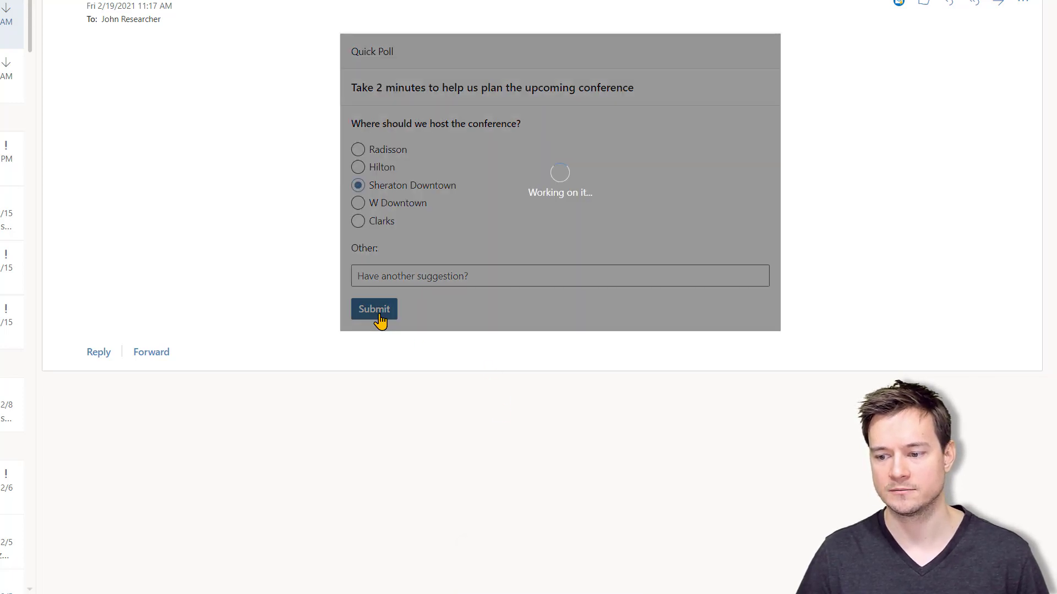